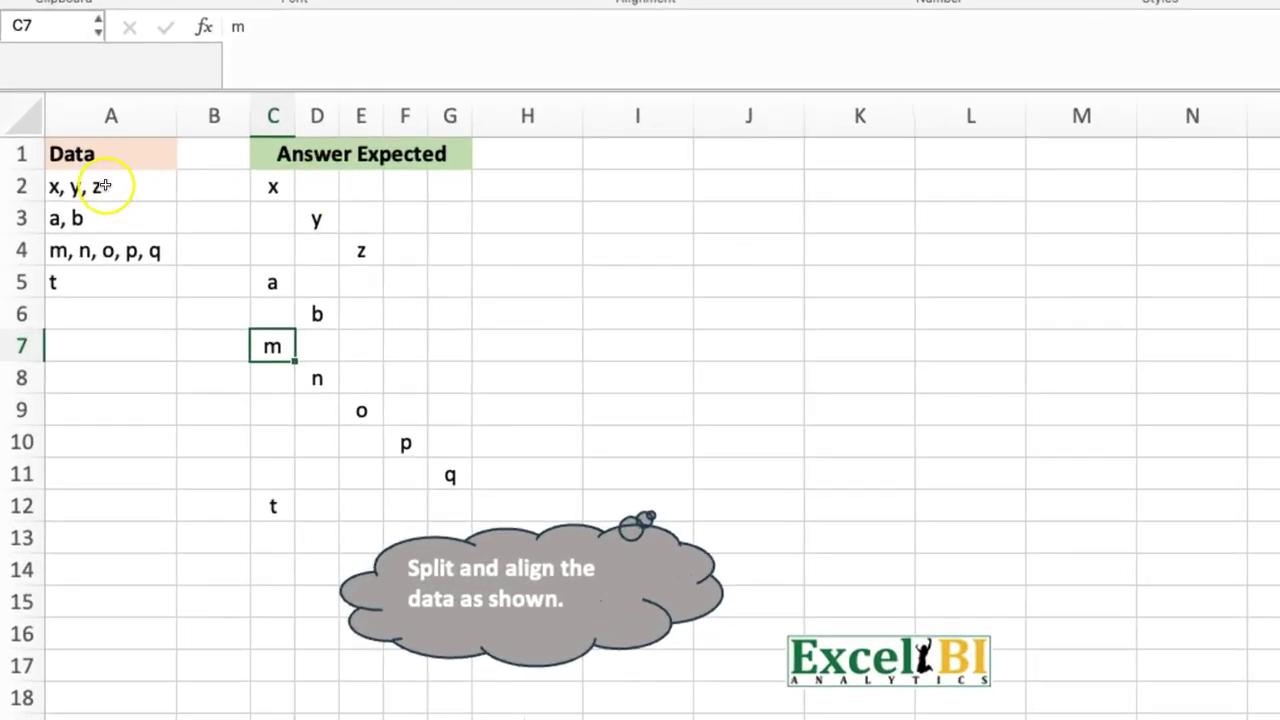
- Review the source entries in A2:A5 and the diagonal letters x, y, z and m through p
{"action": "left_click_drag", "start_coordinate": [113, 186], "coordinate": [131, 277]}
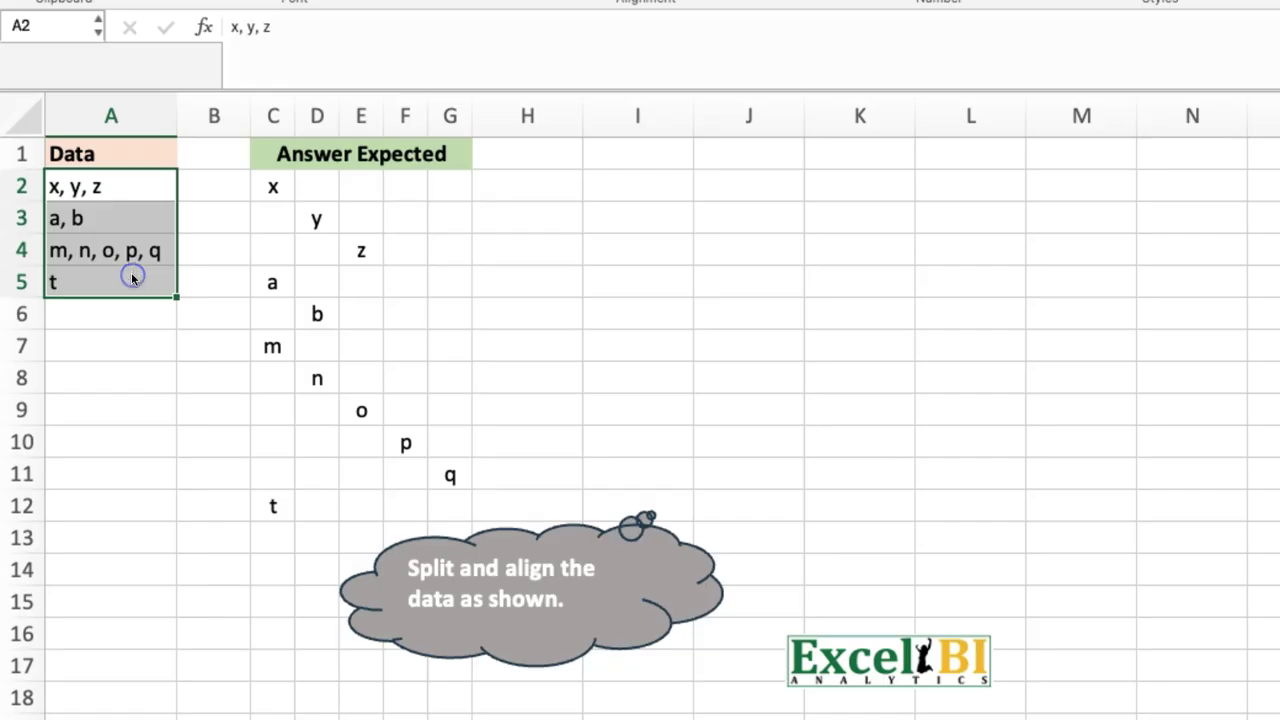
{"action": "left_click", "coordinate": [118, 186]}
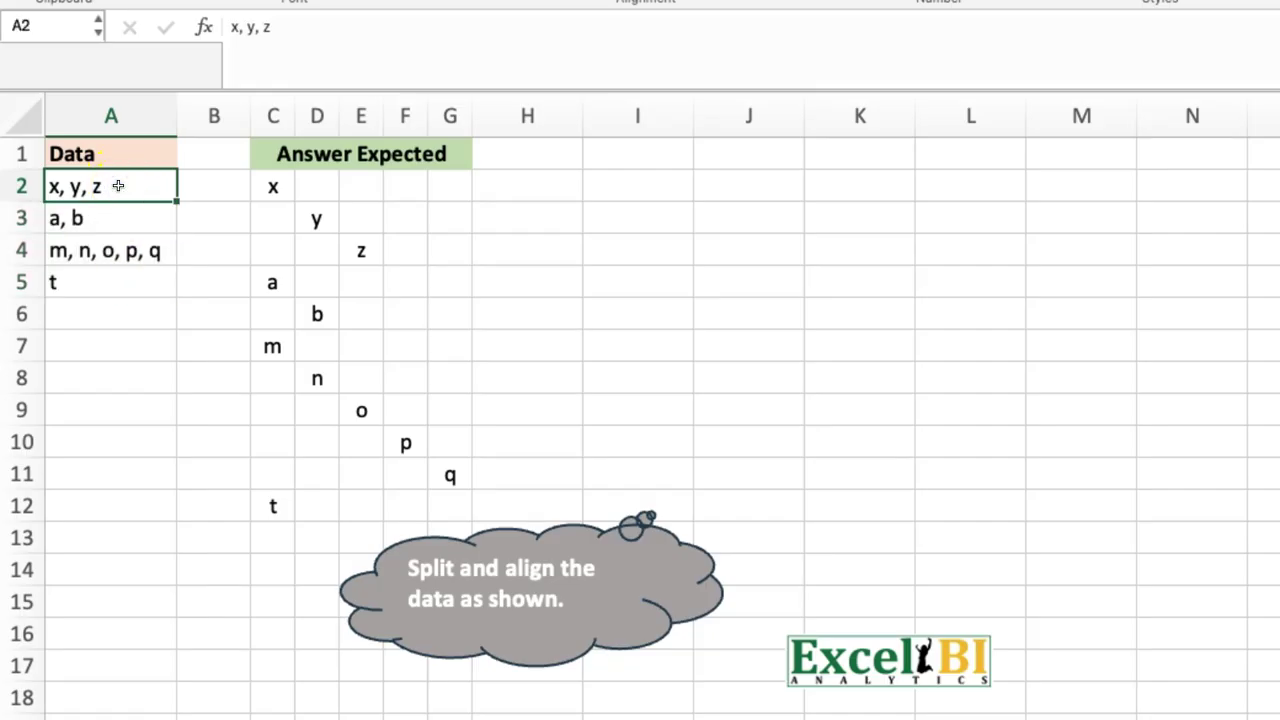
{"action": "left_click", "coordinate": [88, 200]}
{"action": "left_click", "coordinate": [273, 188]}
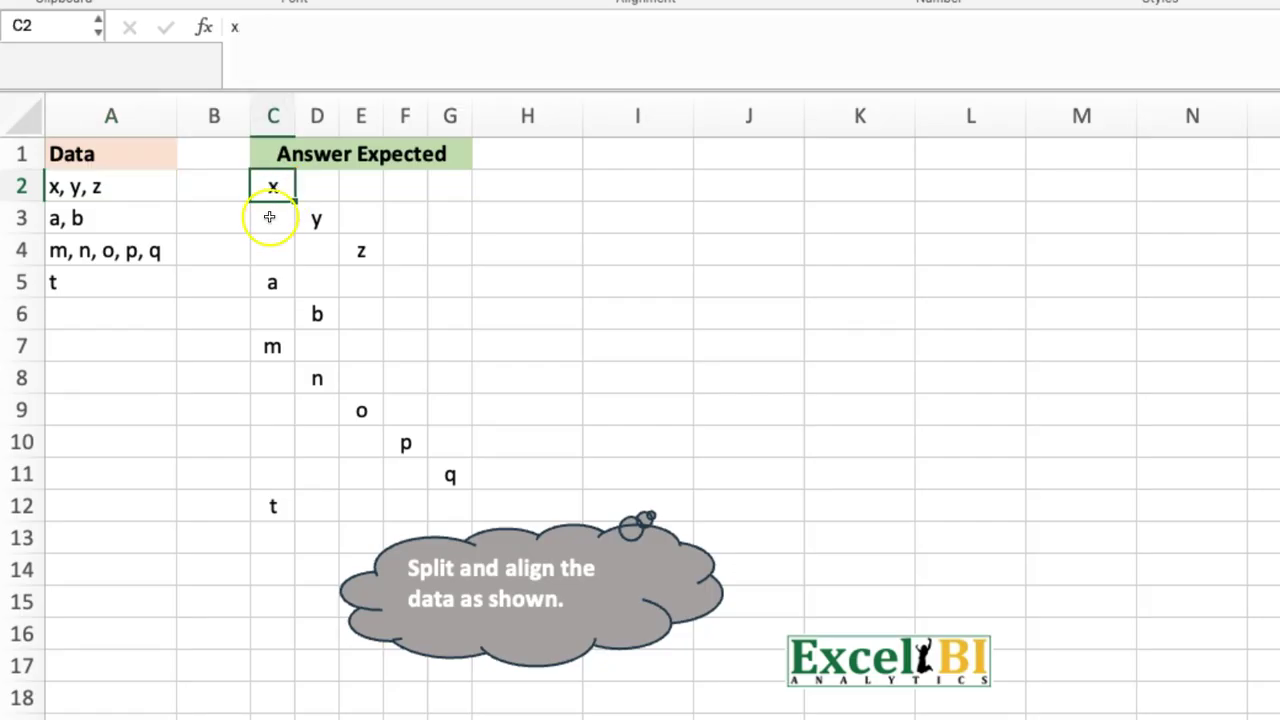
{"action": "left_click", "coordinate": [321, 218]}
{"action": "left_click", "coordinate": [361, 250]}
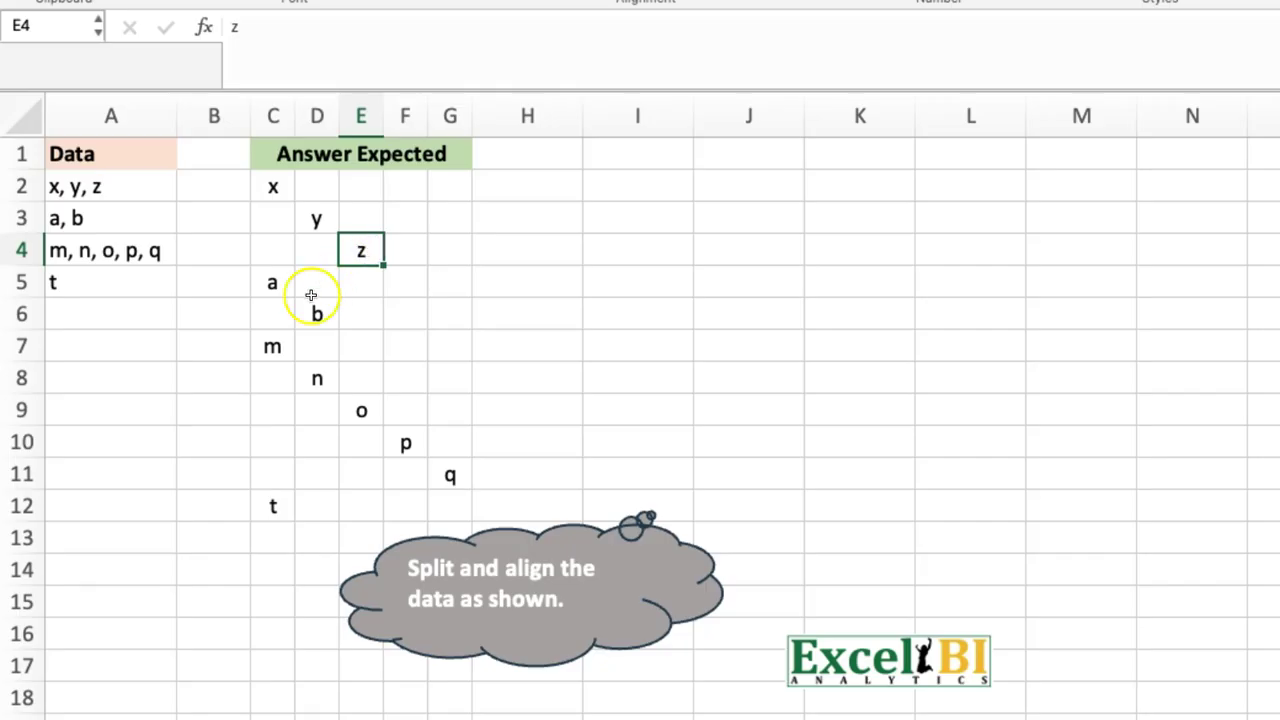
{"action": "left_click", "coordinate": [278, 347]}
{"action": "left_click", "coordinate": [318, 379]}
{"action": "left_click", "coordinate": [361, 410]}
{"action": "left_click", "coordinate": [405, 442]}
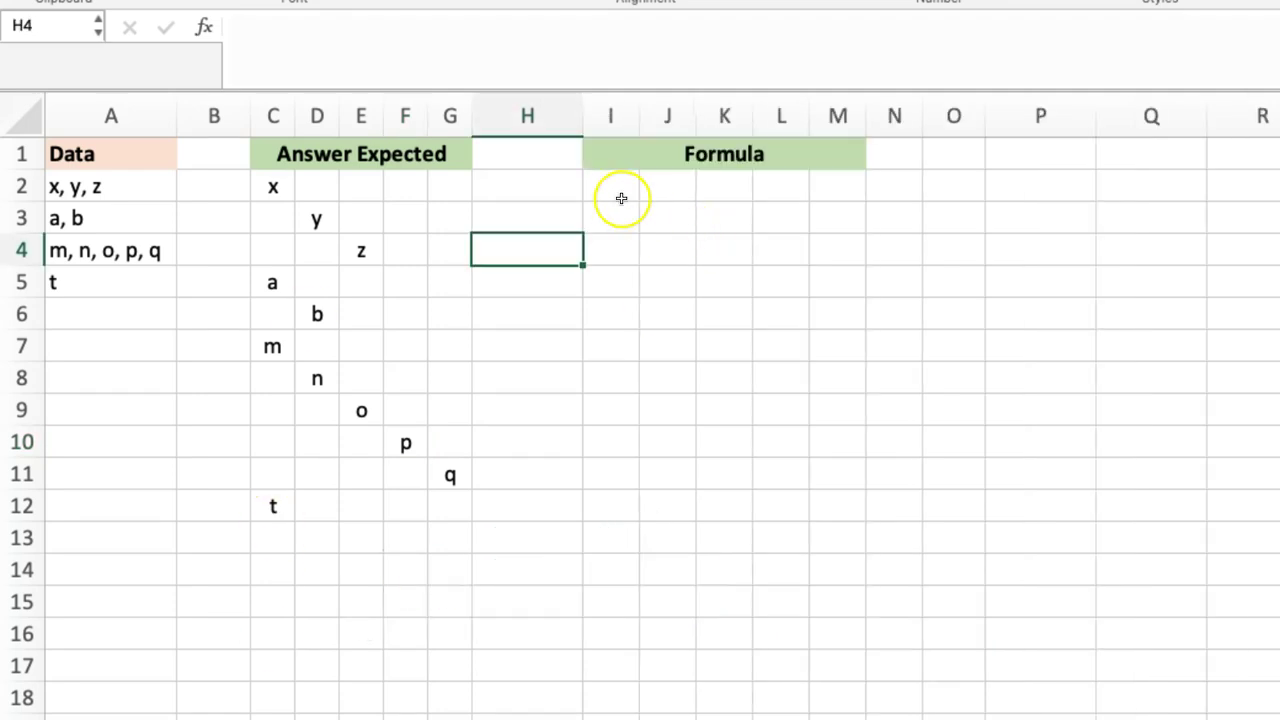
- Outline the 3x3, 2x2 and 5x5 diagonal letter blocks in the expected layout
{"action": "left_click", "coordinate": [614, 190]}
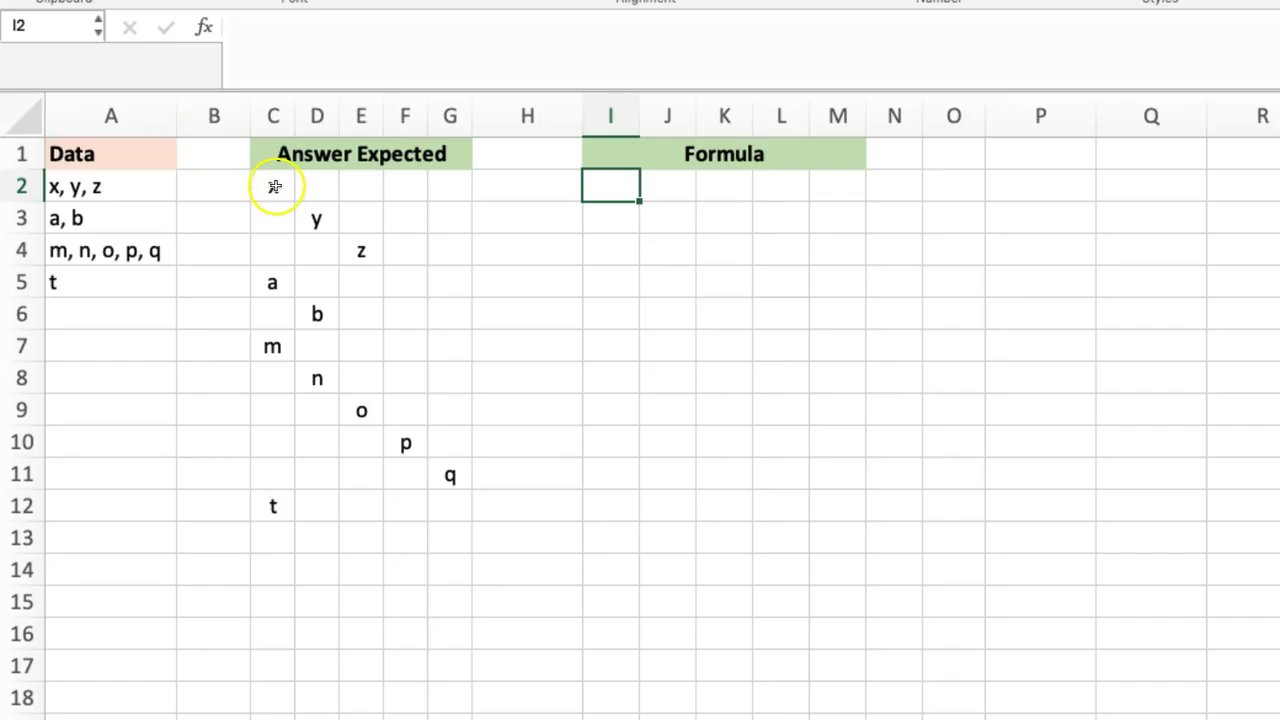
{"action": "left_click_drag", "start_coordinate": [275, 186], "coordinate": [357, 249]}
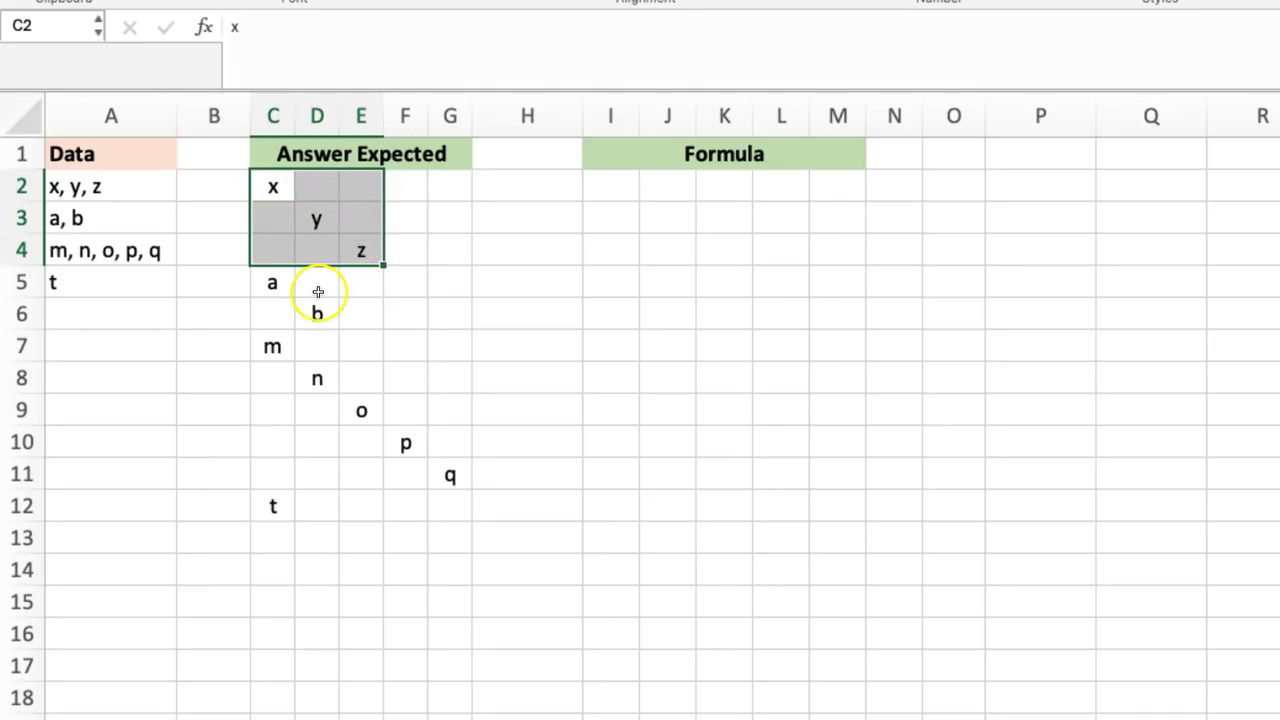
{"action": "left_click_drag", "start_coordinate": [276, 281], "coordinate": [313, 309]}
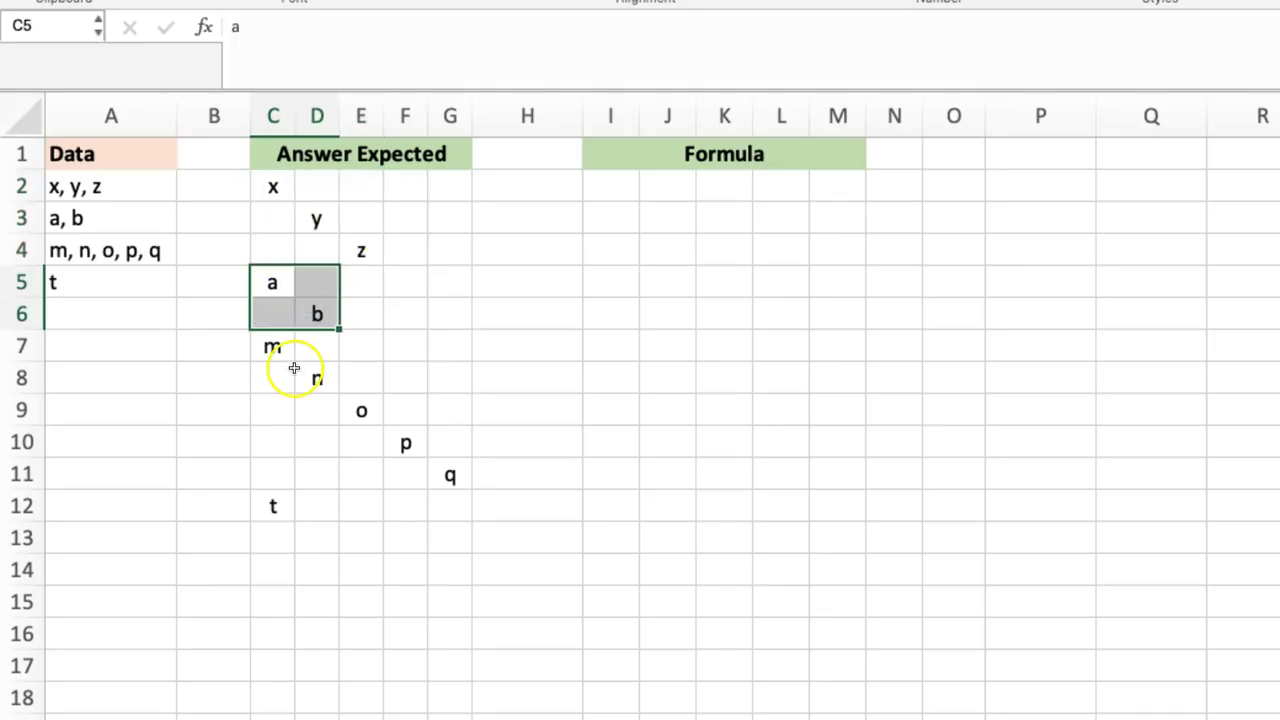
{"action": "left_click", "coordinate": [280, 349]}
{"action": "left_click_drag", "start_coordinate": [280, 349], "coordinate": [443, 463]}
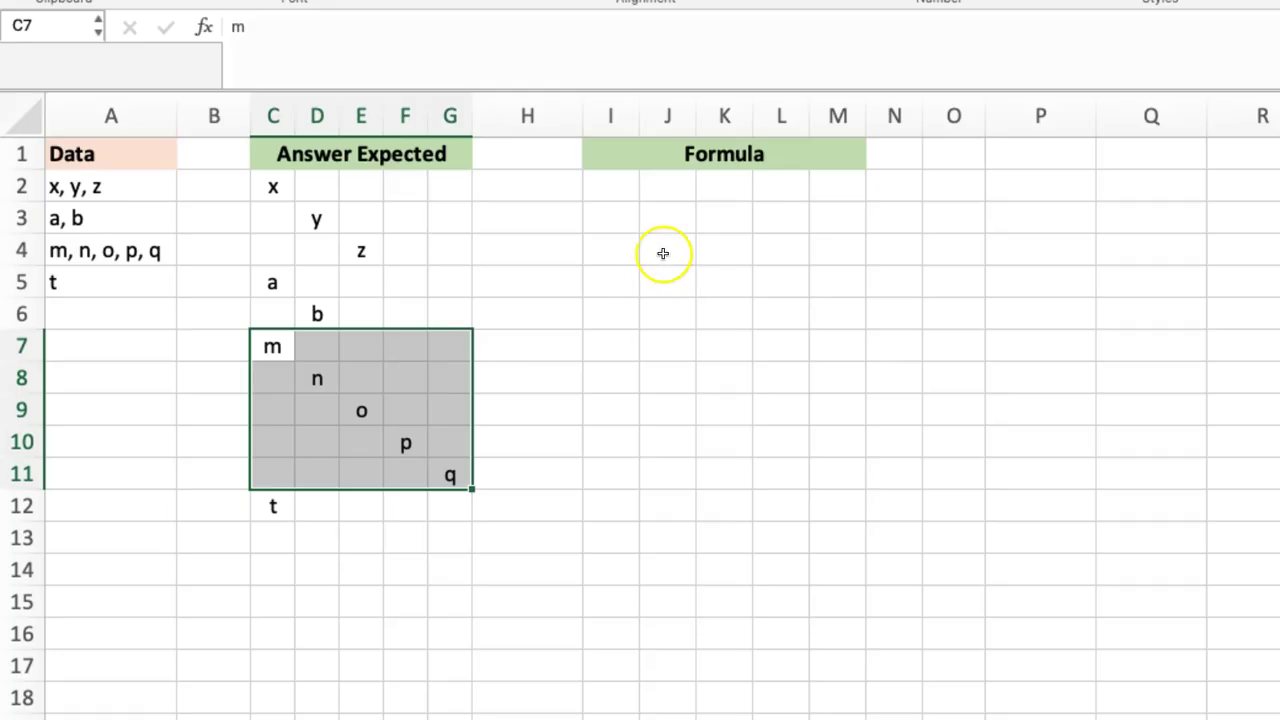
- Test =MUNIT(3), then =MUNIT(5), in K2 to see identity matrices, then clear it
{"action": "left_click", "coordinate": [719, 189]}
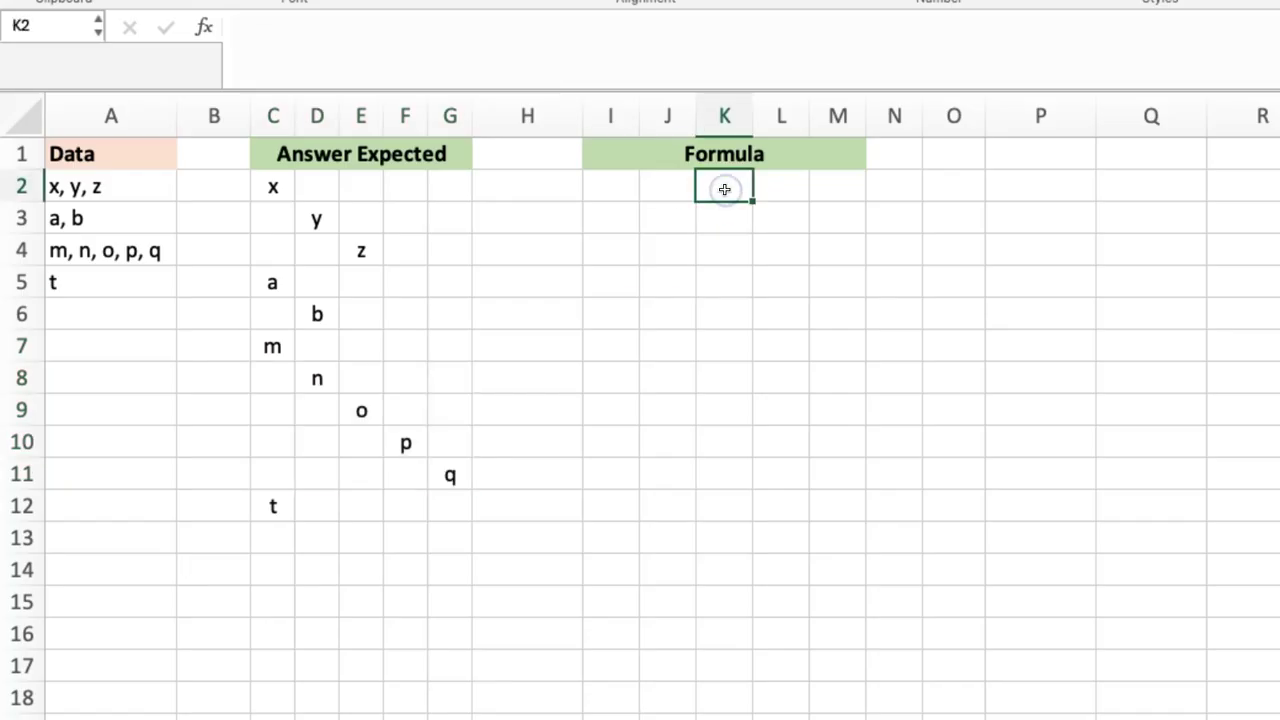
{"action": "type", "text": "=muni"}
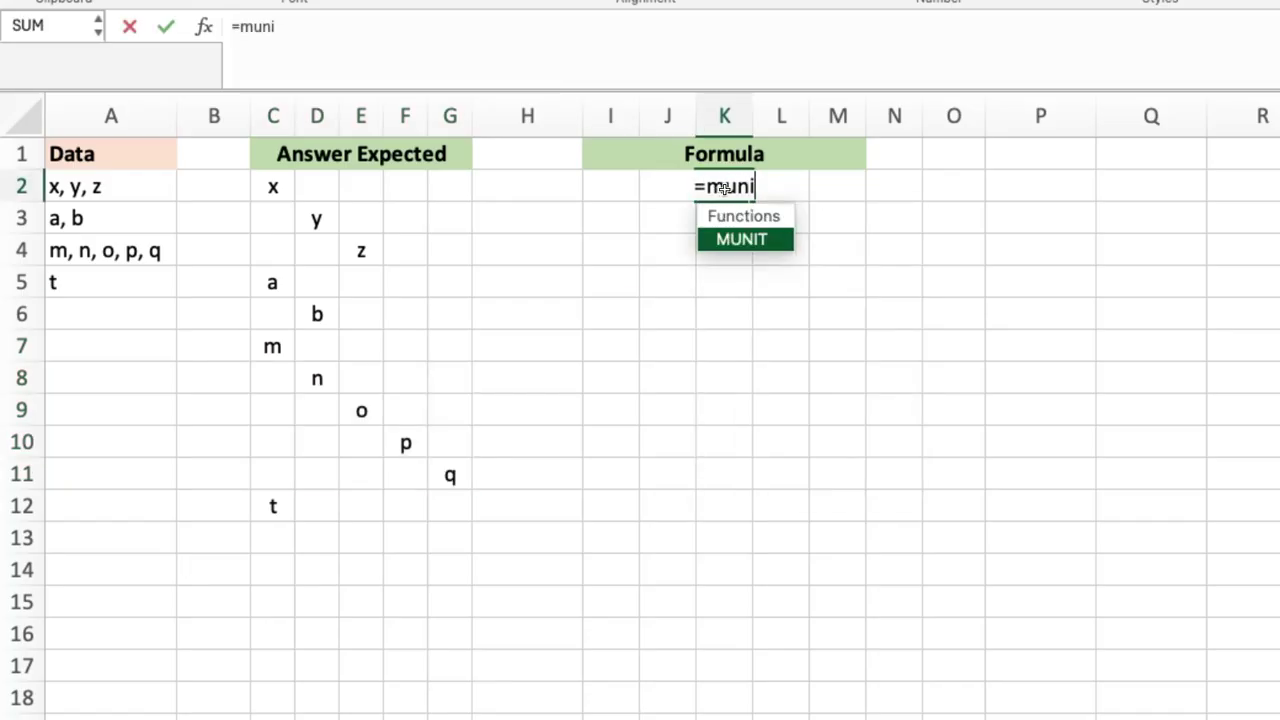
{"action": "key", "text": "Tab"}
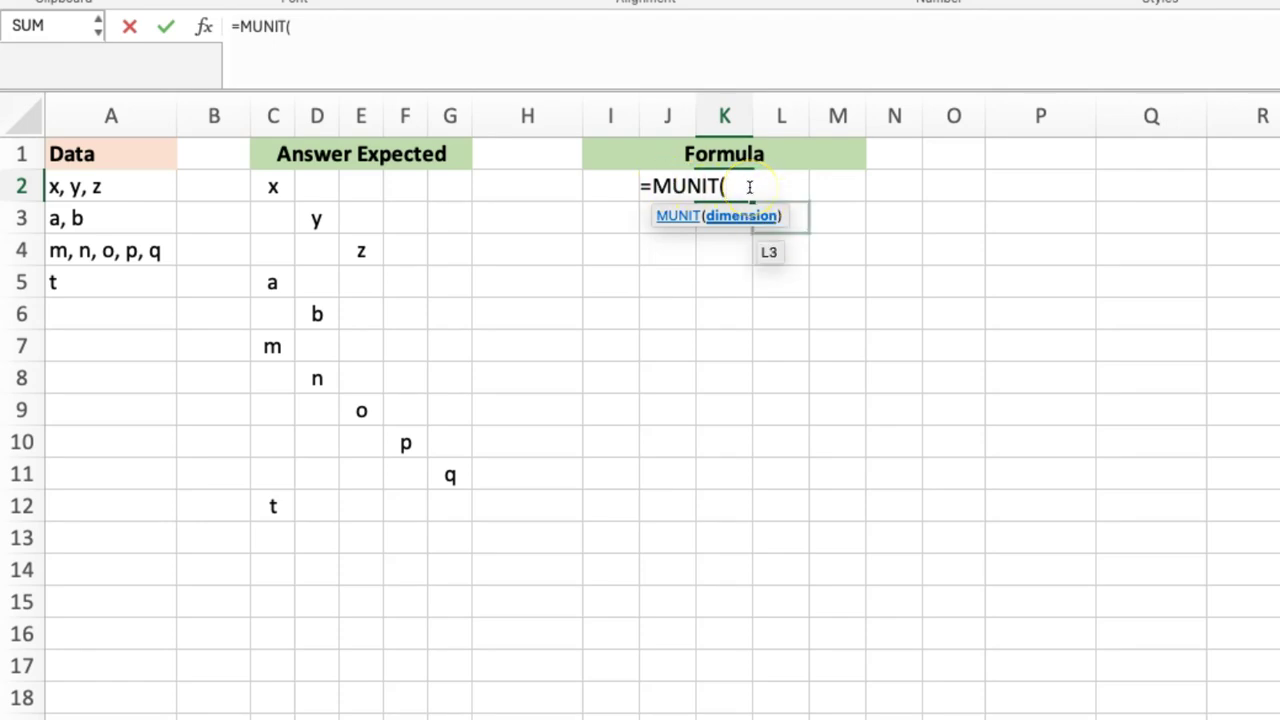
{"action": "type", "text": "3)"}
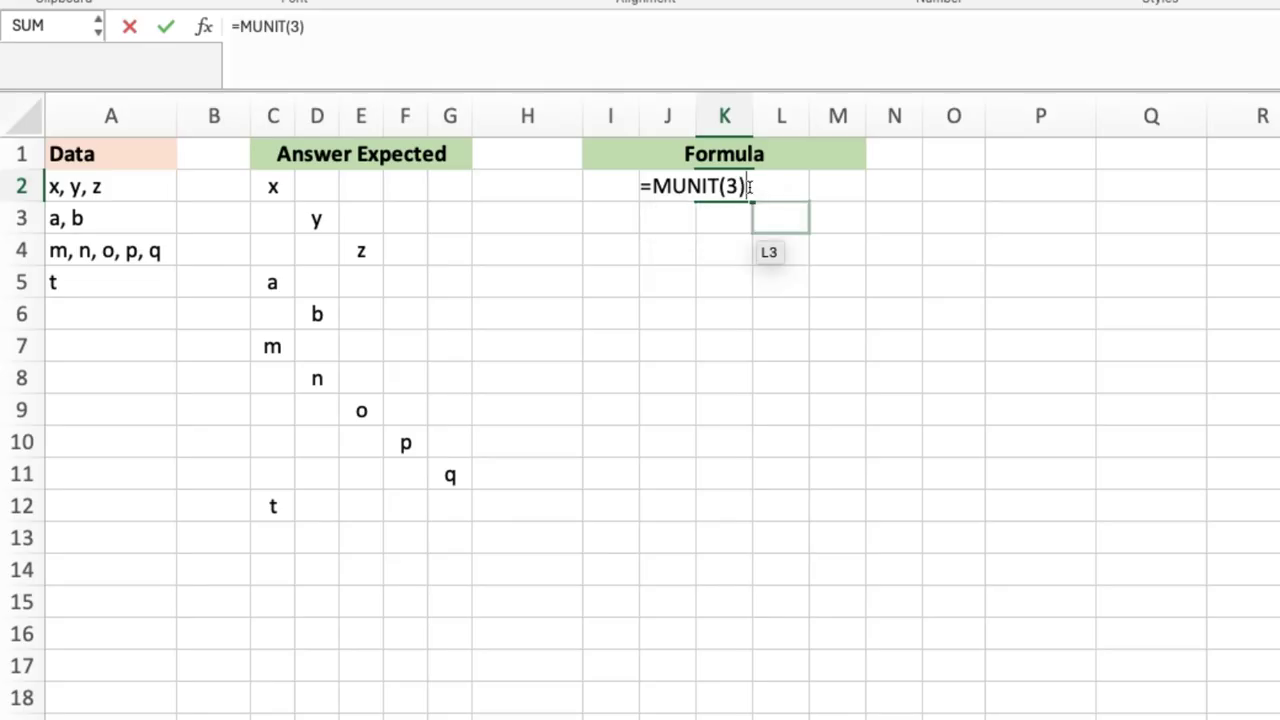
{"action": "key", "text": "Return"}
{"action": "double_click", "coordinate": [728, 186]}
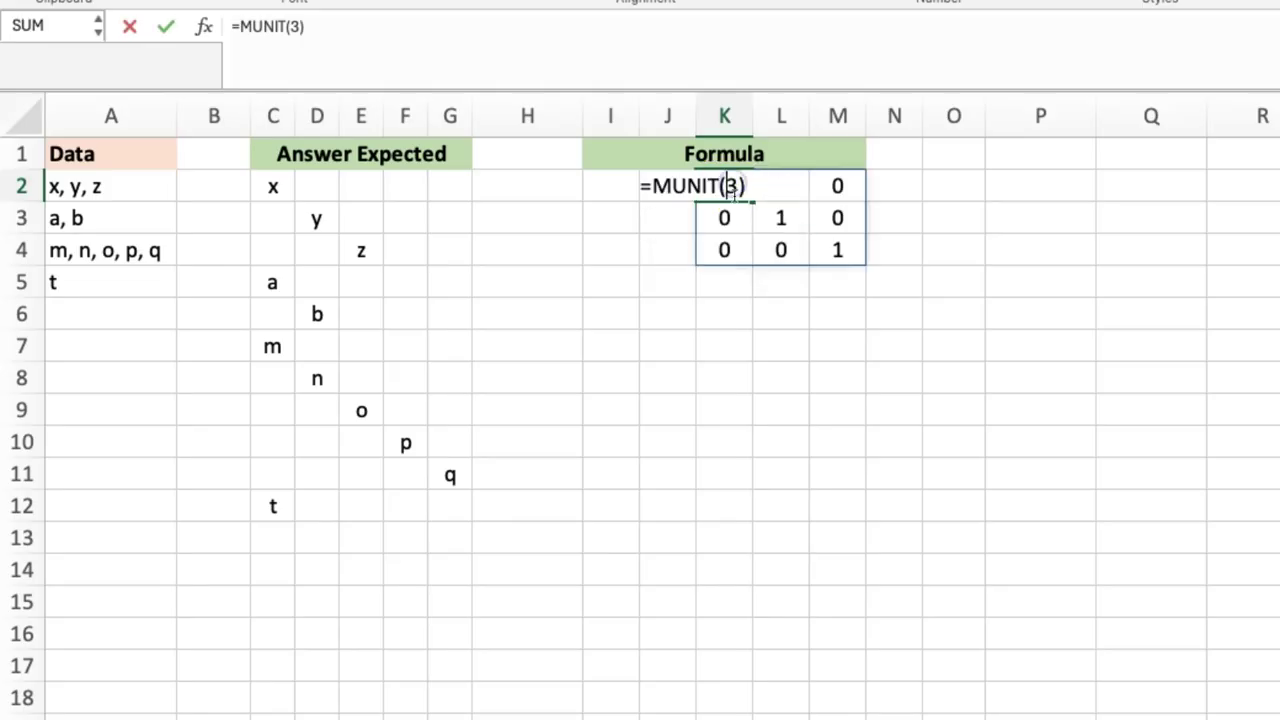
{"action": "key", "text": "BackSpace"}
{"action": "type", "text": "5"}
{"action": "key", "text": "Return"}
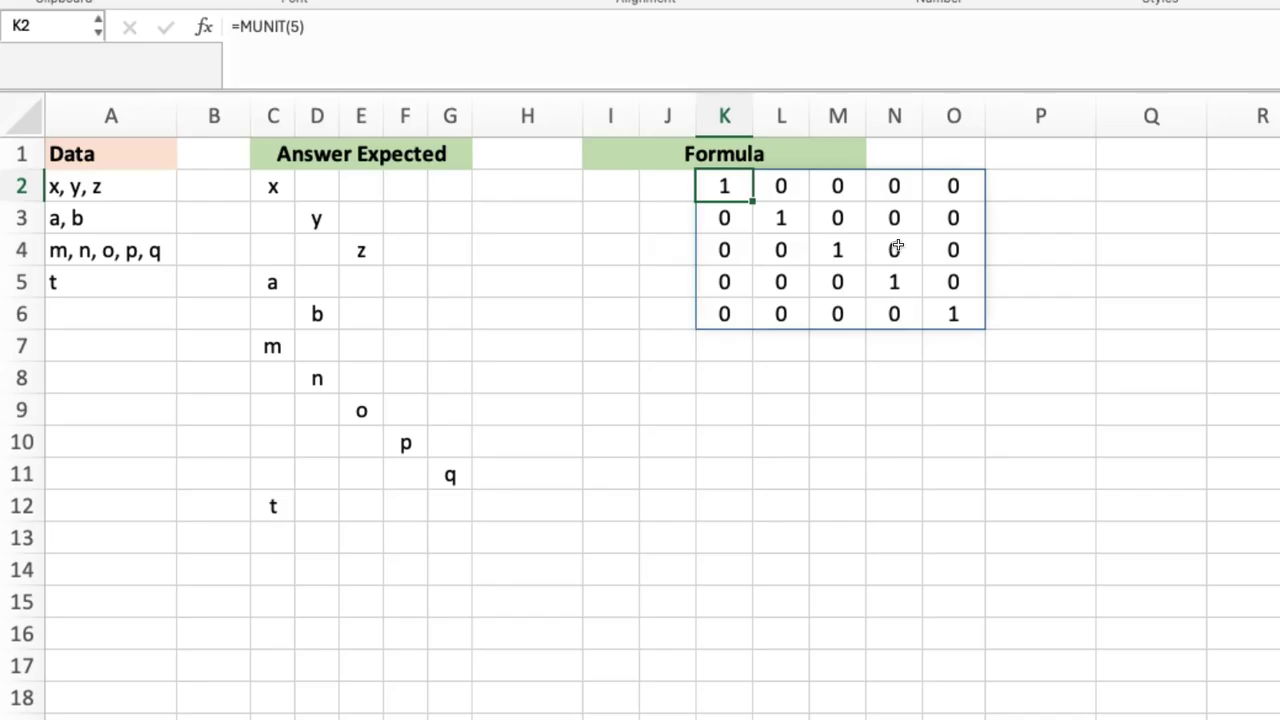
{"action": "key", "text": "Delete"}
{"action": "key", "text": "Left"}
{"action": "key", "text": "Left"}
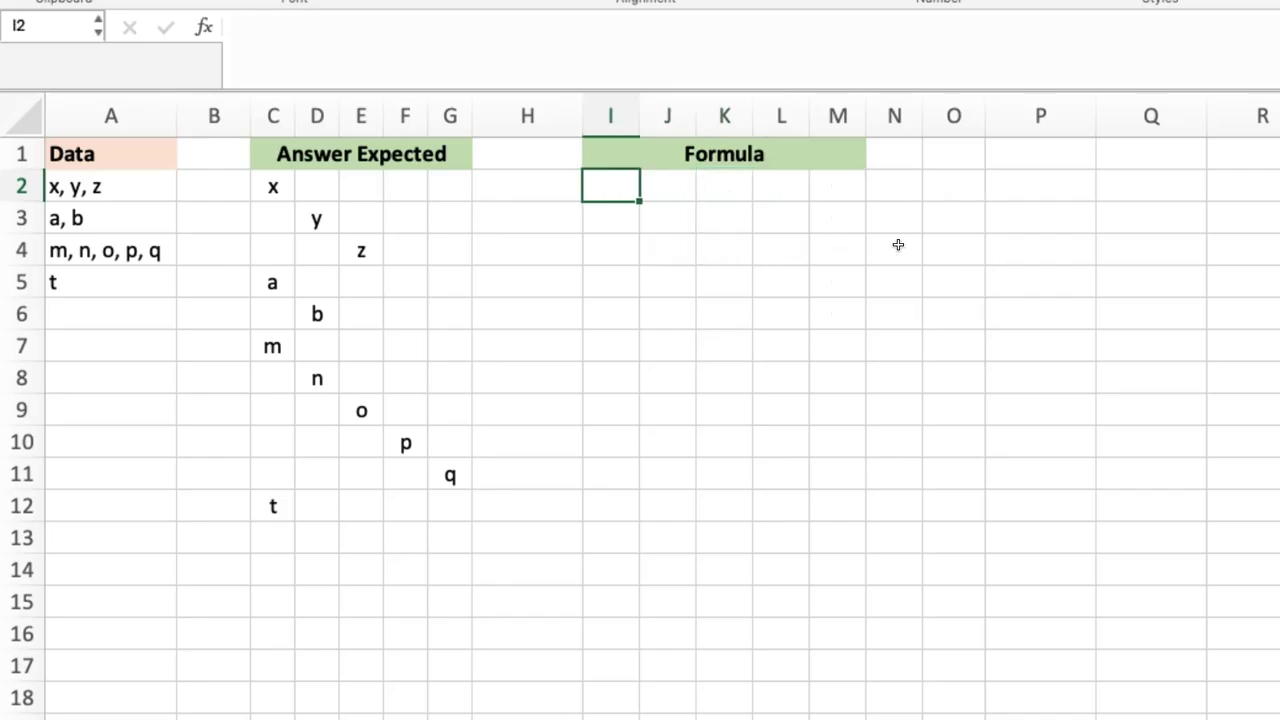
- Enter =TEXTSPLIT(A2,,", ") in I2 so x, y, z spill down I2:I4
{"action": "left_click", "coordinate": [106, 187]}
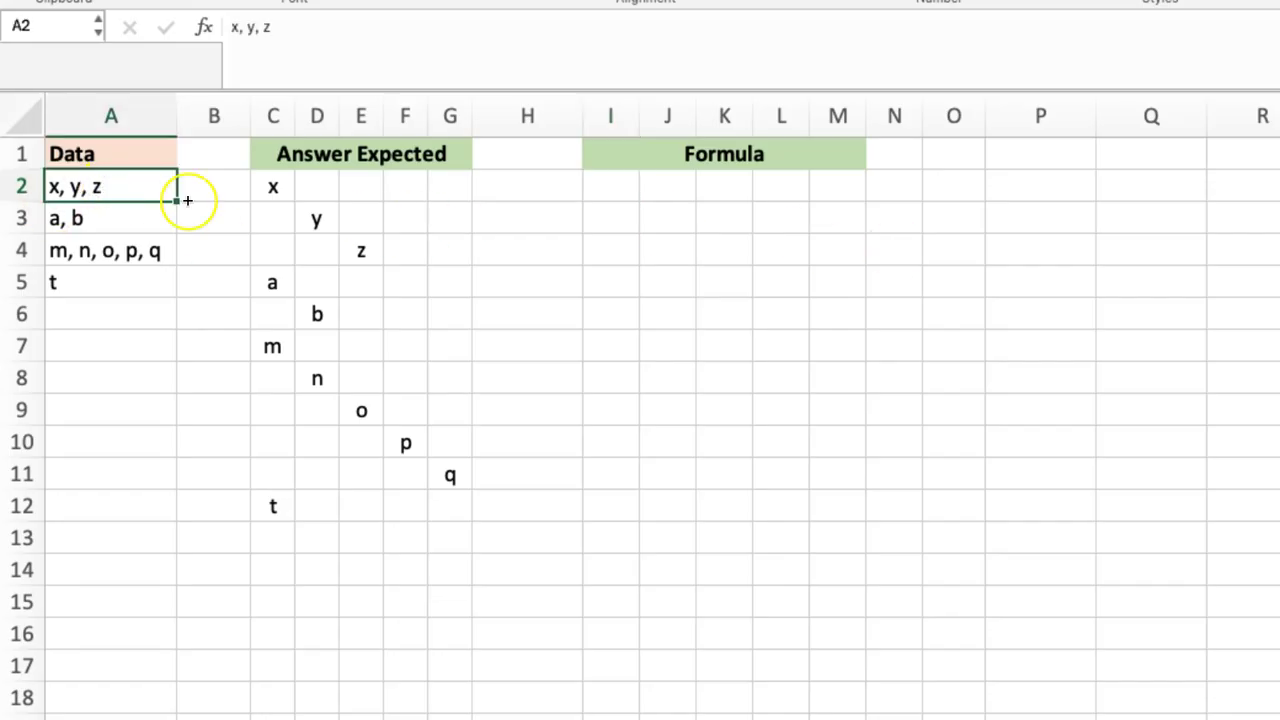
{"action": "left_click", "coordinate": [616, 187]}
{"action": "type", "text": "=textsp"}
{"action": "key", "text": "Tab"}
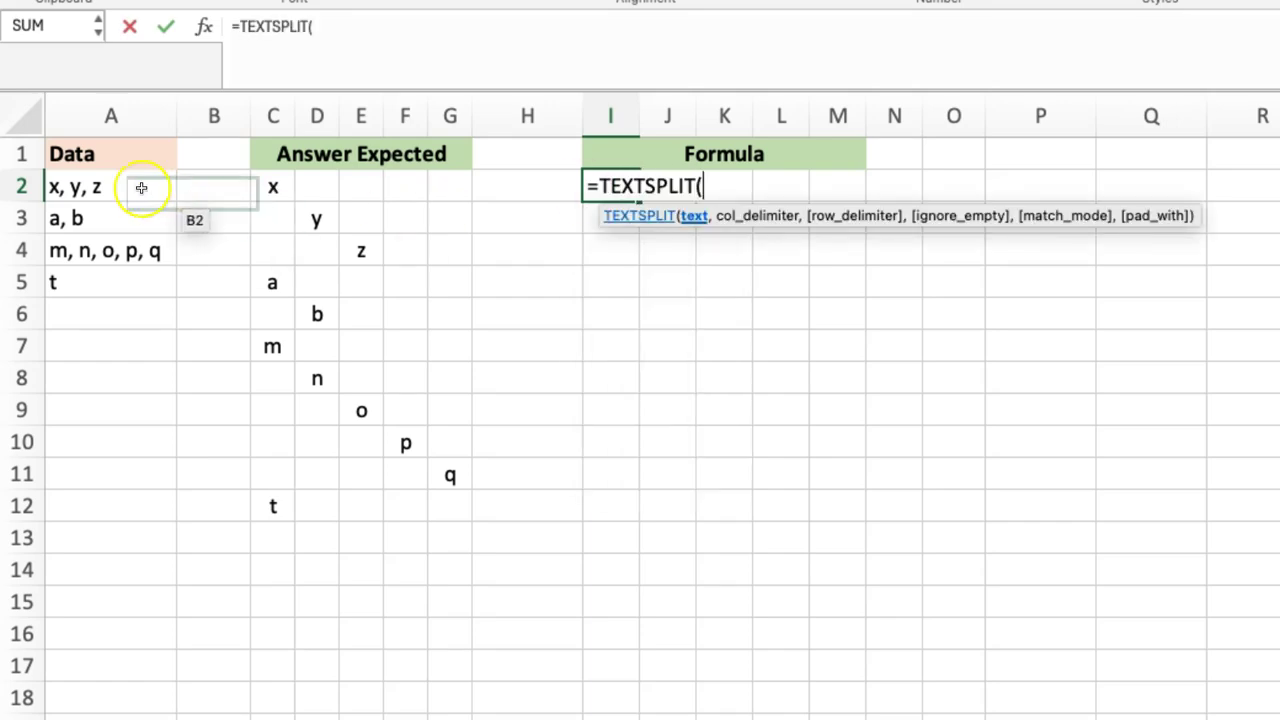
{"action": "left_click", "coordinate": [115, 183]}
{"action": "type", "text": ",,\""}
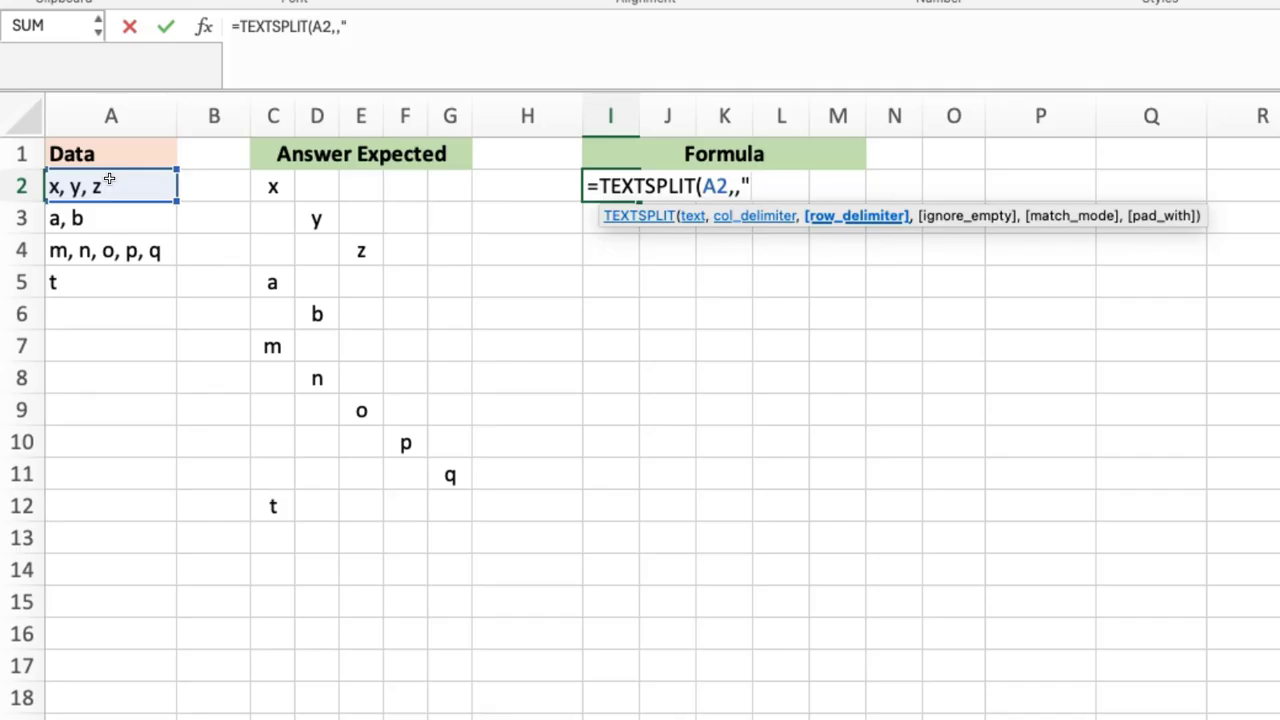
{"action": "type", "text": ", \")"}
{"action": "key", "text": "Return"}
{"action": "key", "text": "Up"}
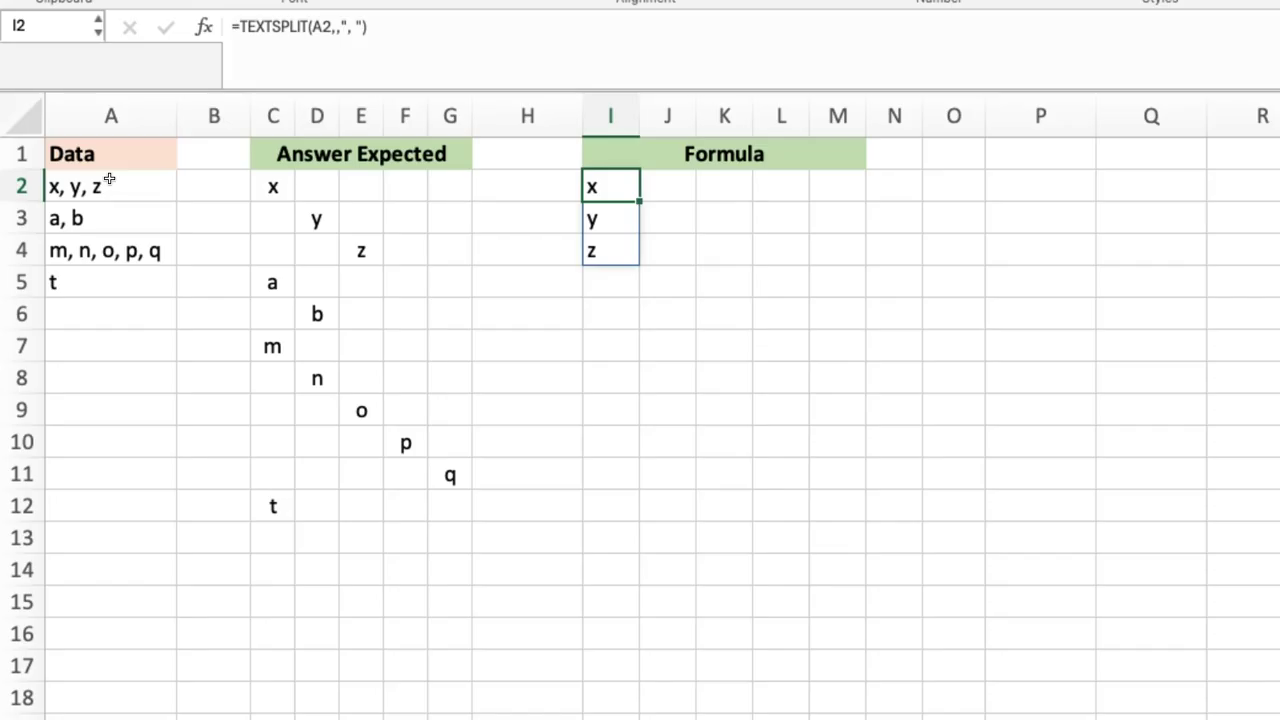
{"action": "key", "text": "Right"}
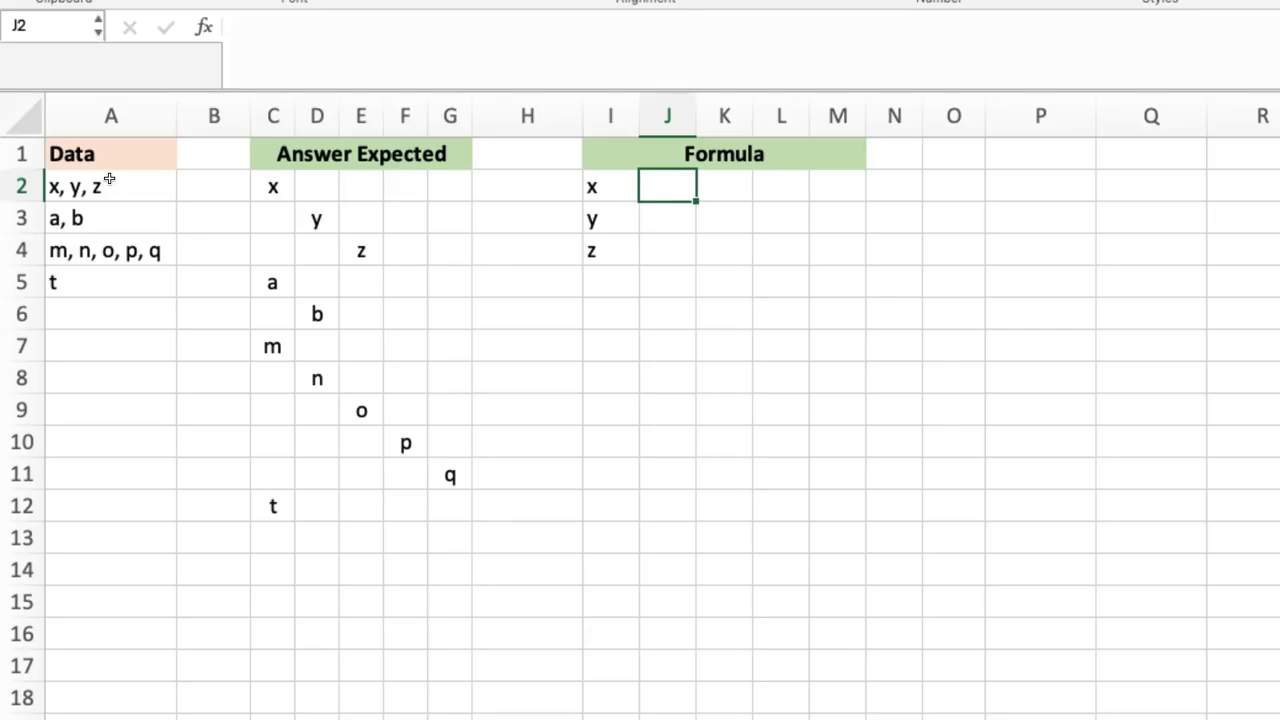
- Enter =COUNTA(I2#) in J2 to count the split letters, giving 3
{"action": "type", "text": "=count"}
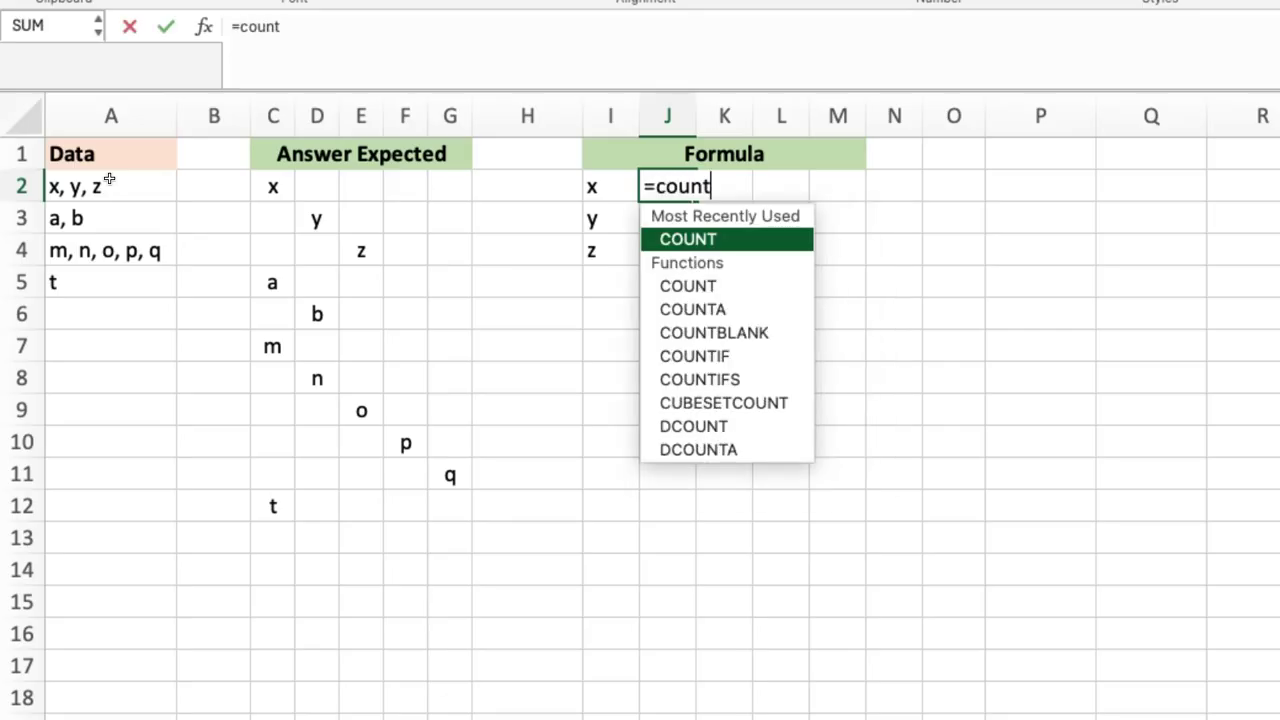
{"action": "key", "text": "Down"}
{"action": "key", "text": "Down"}
{"action": "key", "text": "Tab"}
{"action": "key", "text": "Left"}
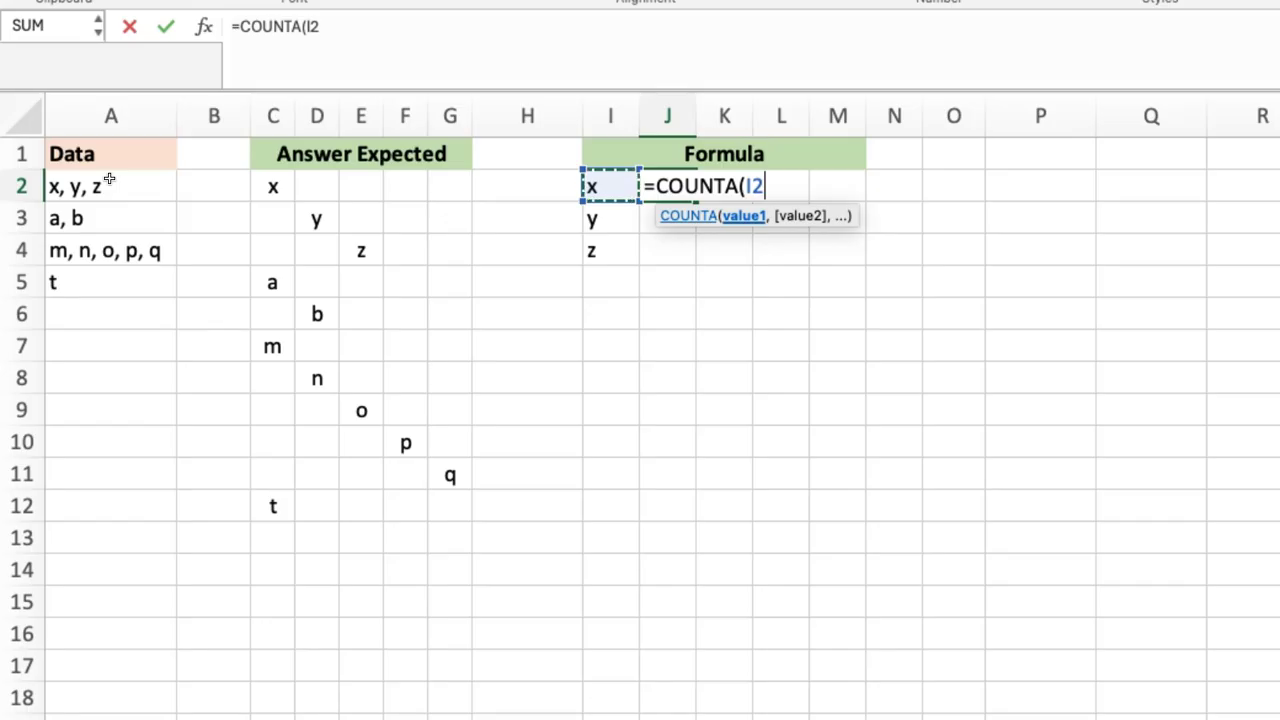
{"action": "type", "text": "#)"}
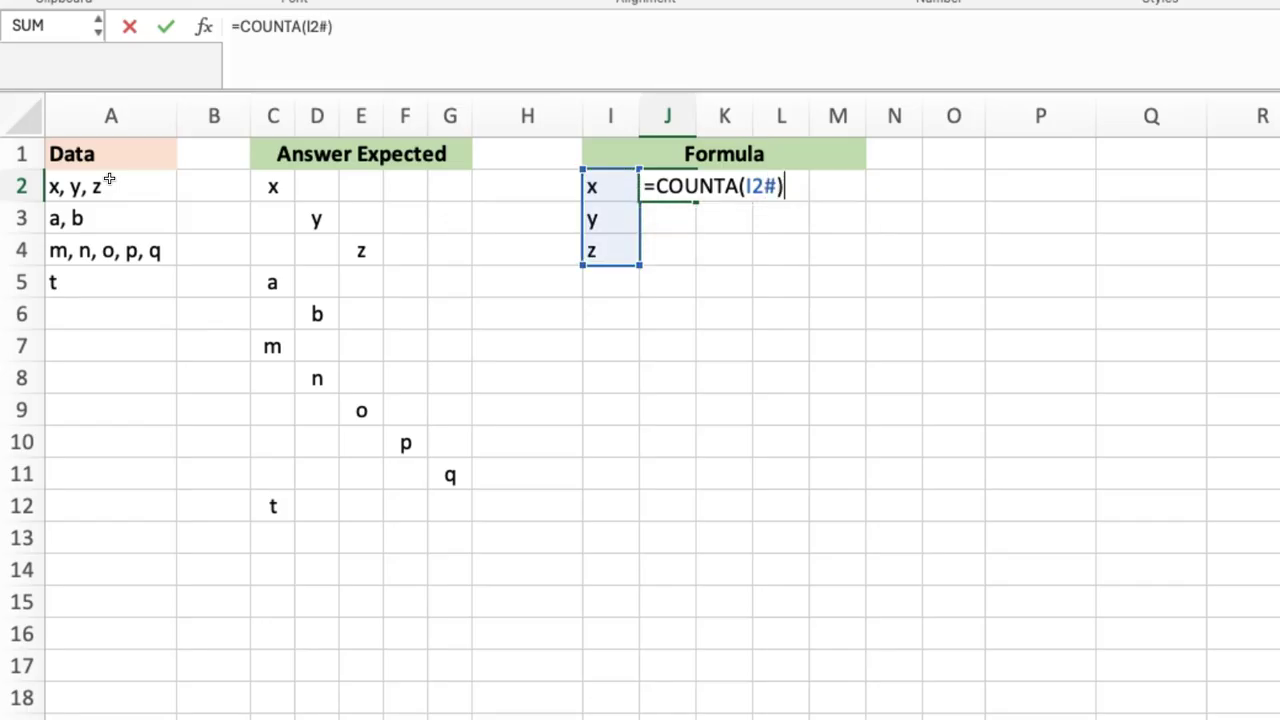
{"action": "key", "text": "Return"}
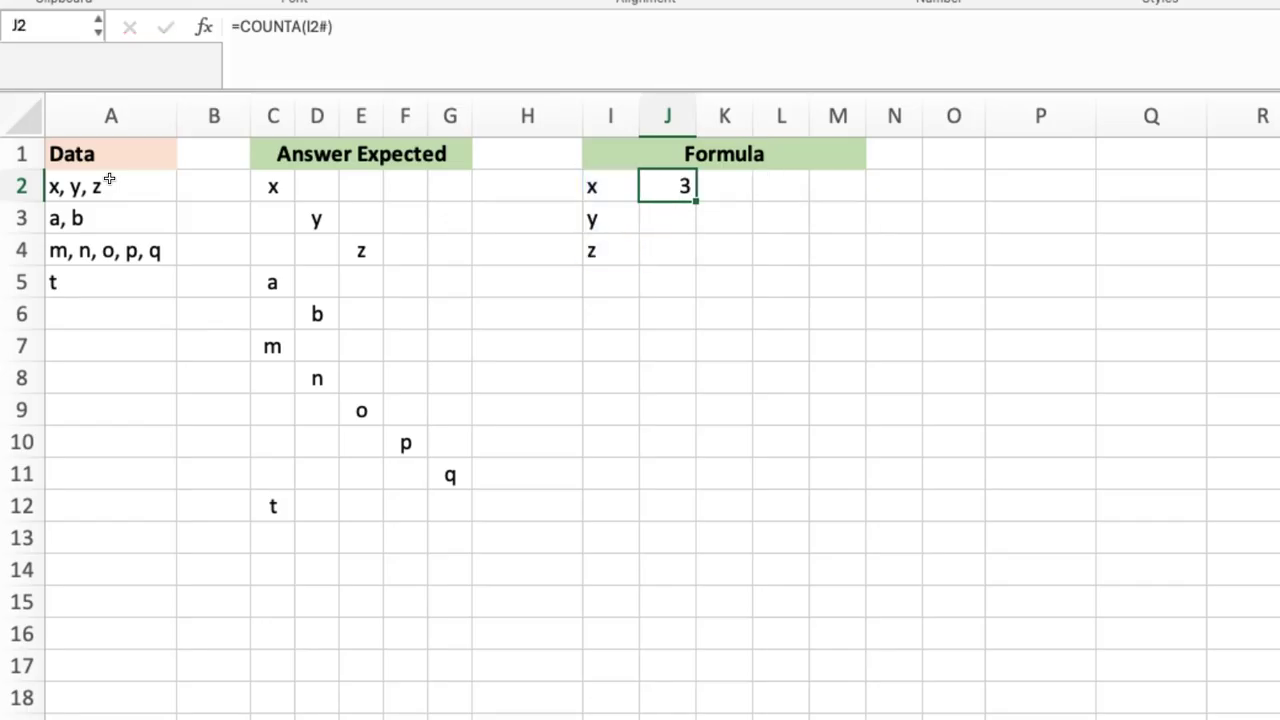
- Replace COUNTA with ROWS so J2 reads =ROWS(I2#)
{"action": "double_click", "coordinate": [678, 186]}
{"action": "left_click_drag", "start_coordinate": [656, 187], "coordinate": [737, 193]}
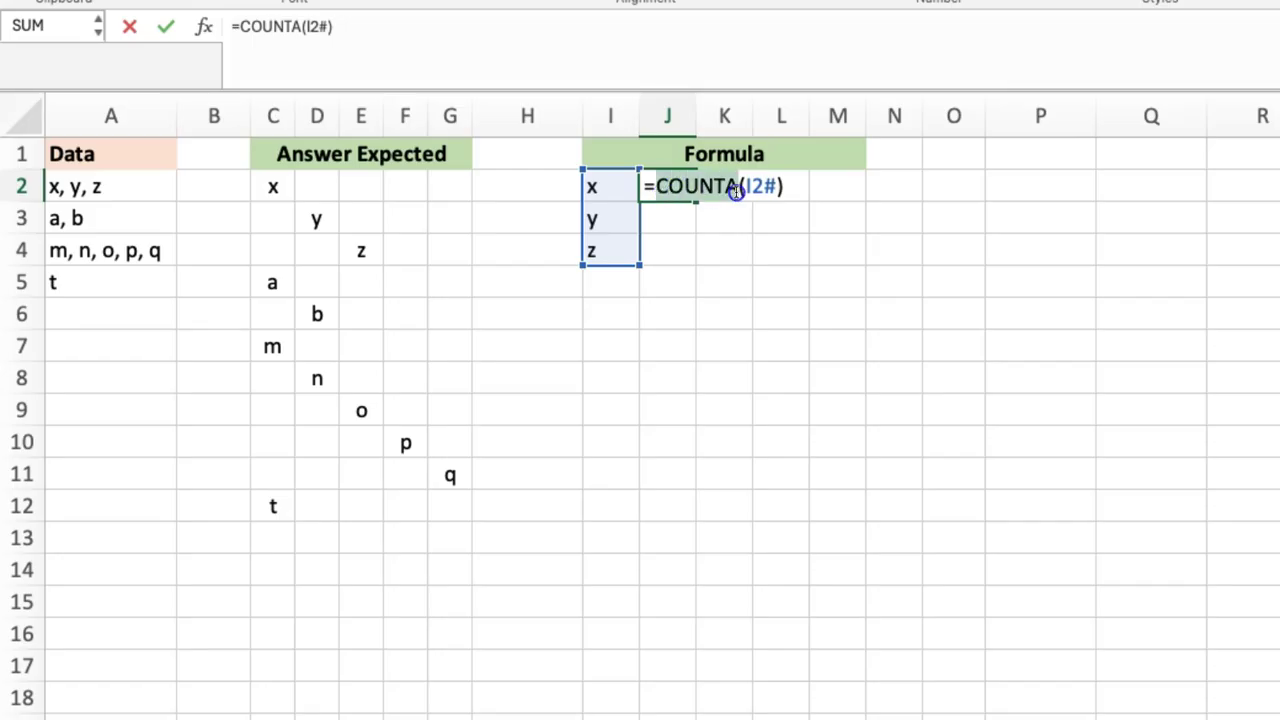
{"action": "type", "text": "row"}
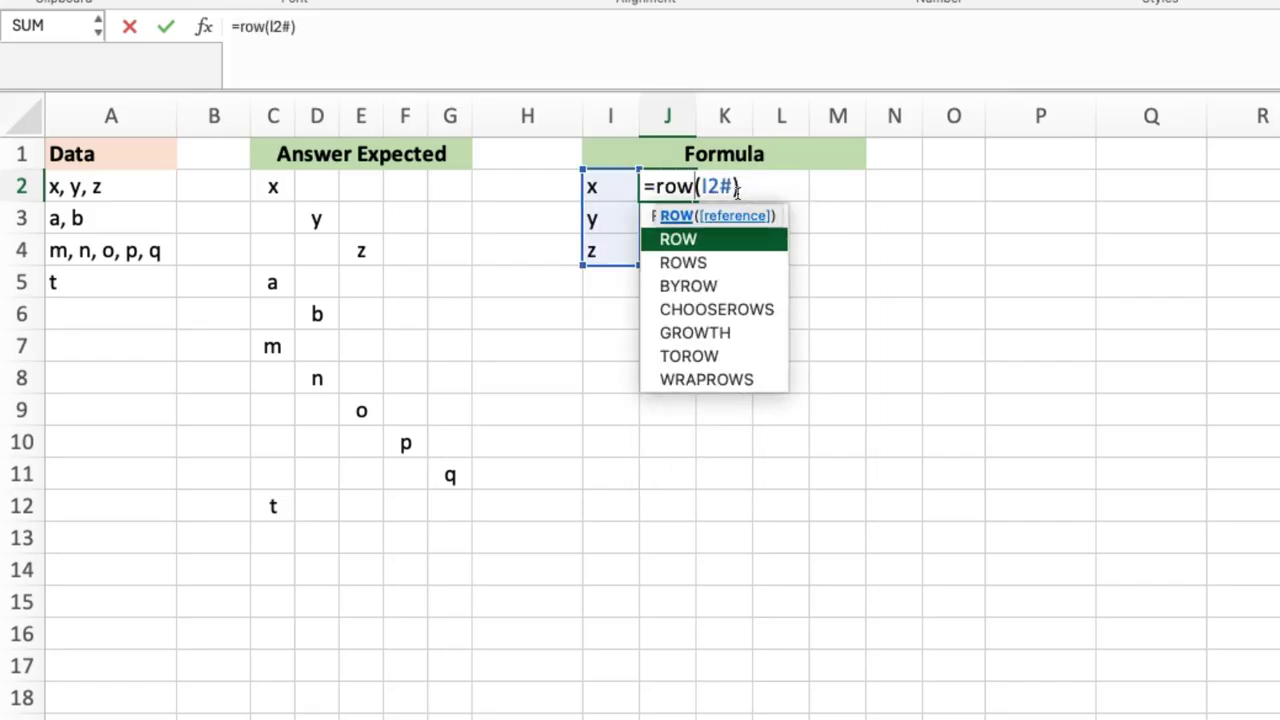
{"action": "type", "text": "s"}
{"action": "key", "text": "ctrl+Return"}
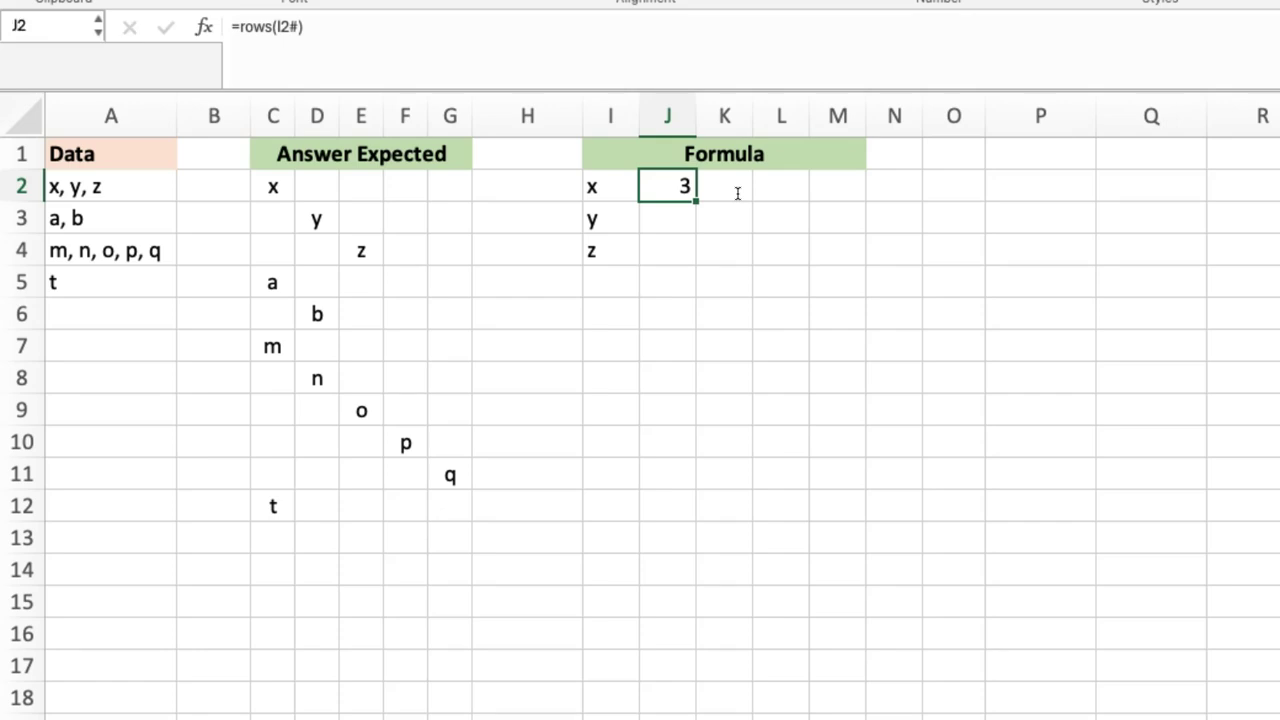
- Enter =MUNIT(J2) in K2 to spill a 3x3 identity matrix across K2:M4
{"action": "left_click", "coordinate": [728, 191]}
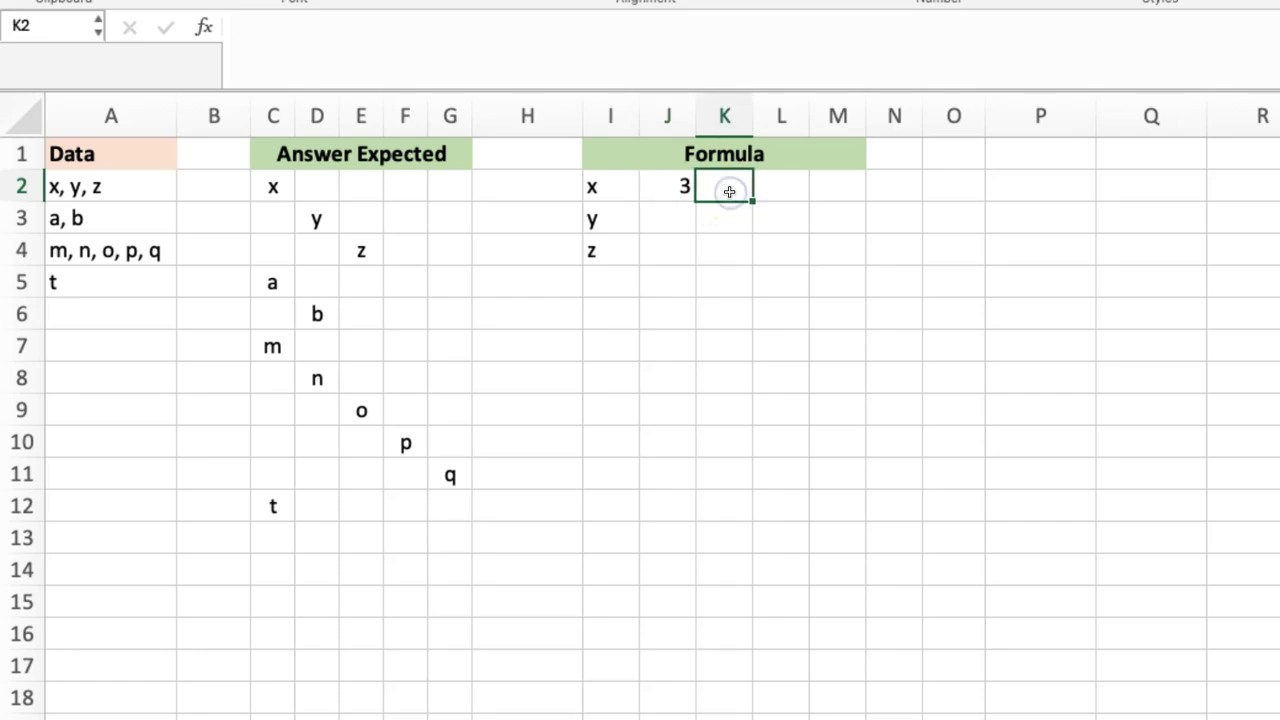
{"action": "type", "text": "=munit"}
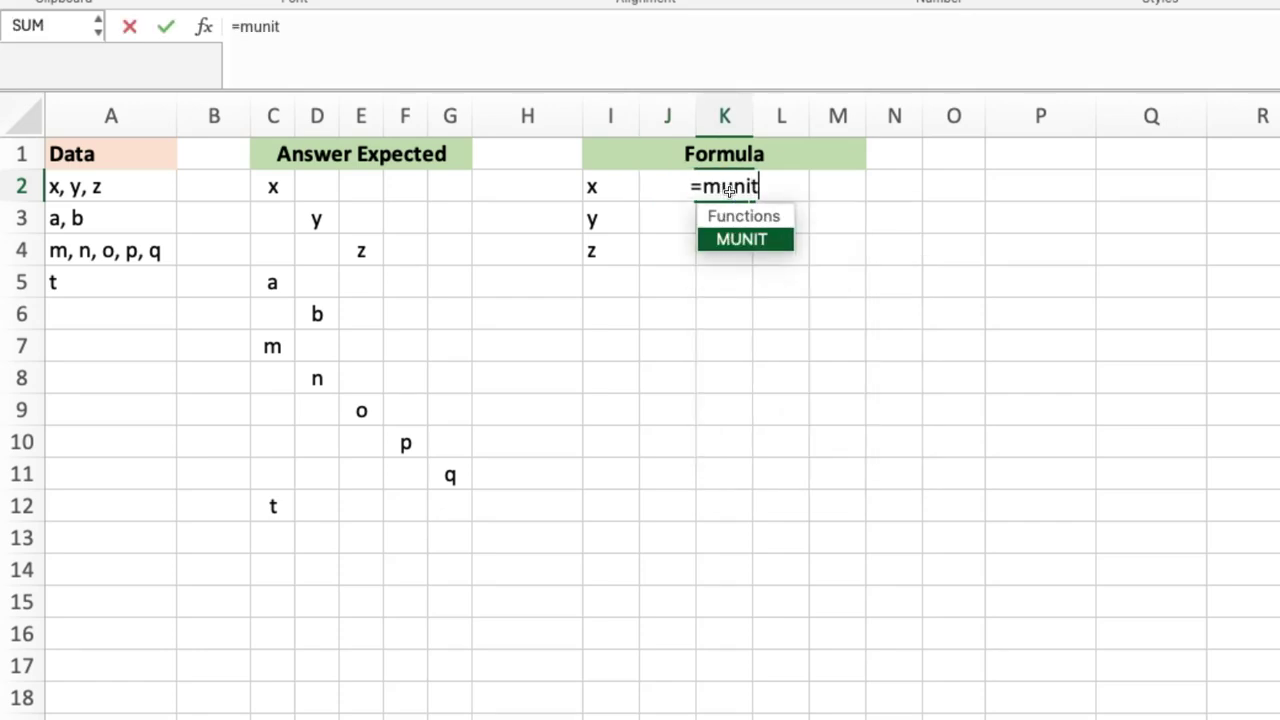
{"action": "key", "text": "Tab"}
{"action": "left_click", "coordinate": [608, 186]}
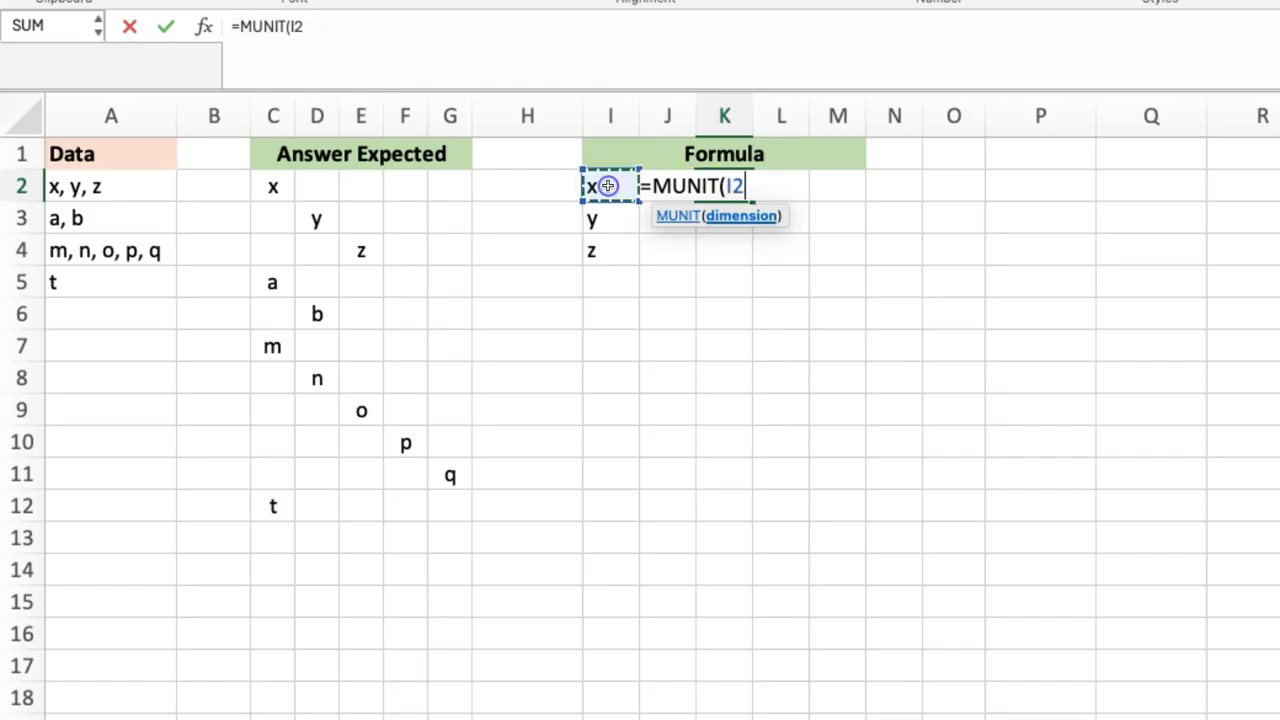
{"action": "key", "text": "BackSpace"}
{"action": "key", "text": "BackSpace"}
{"action": "type", "text": "J2)"}
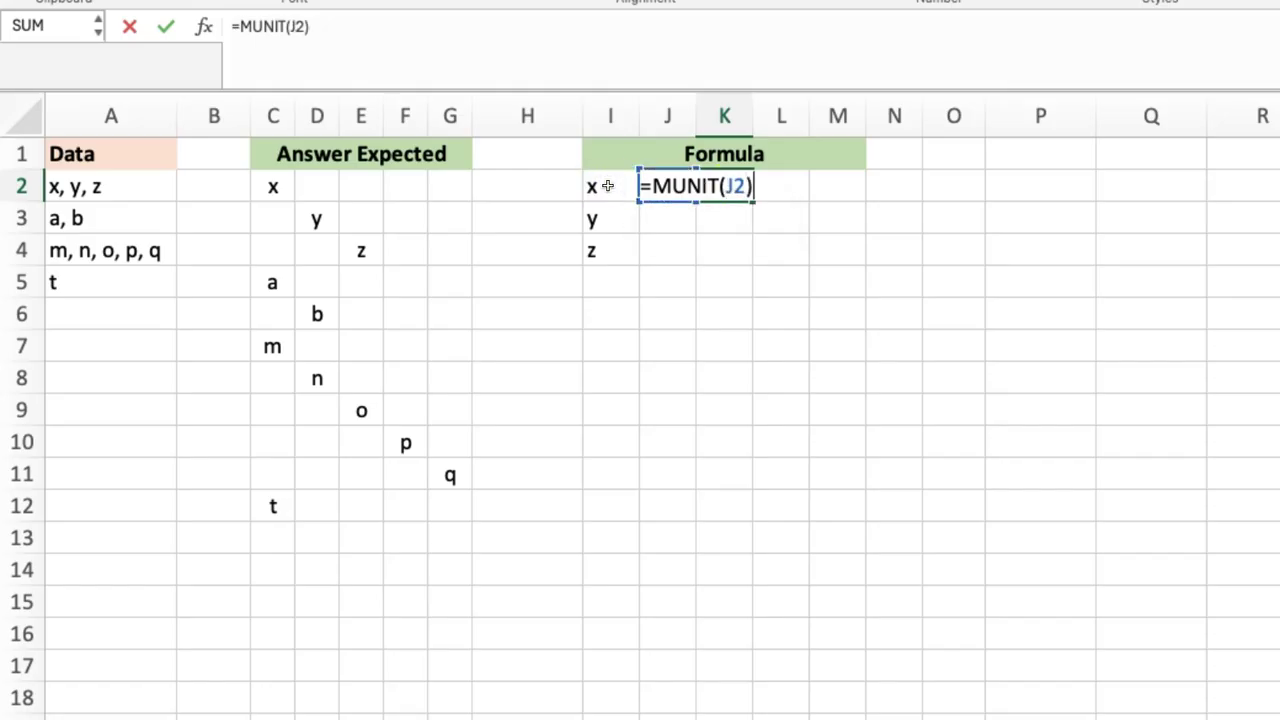
{"action": "key", "text": "Return"}
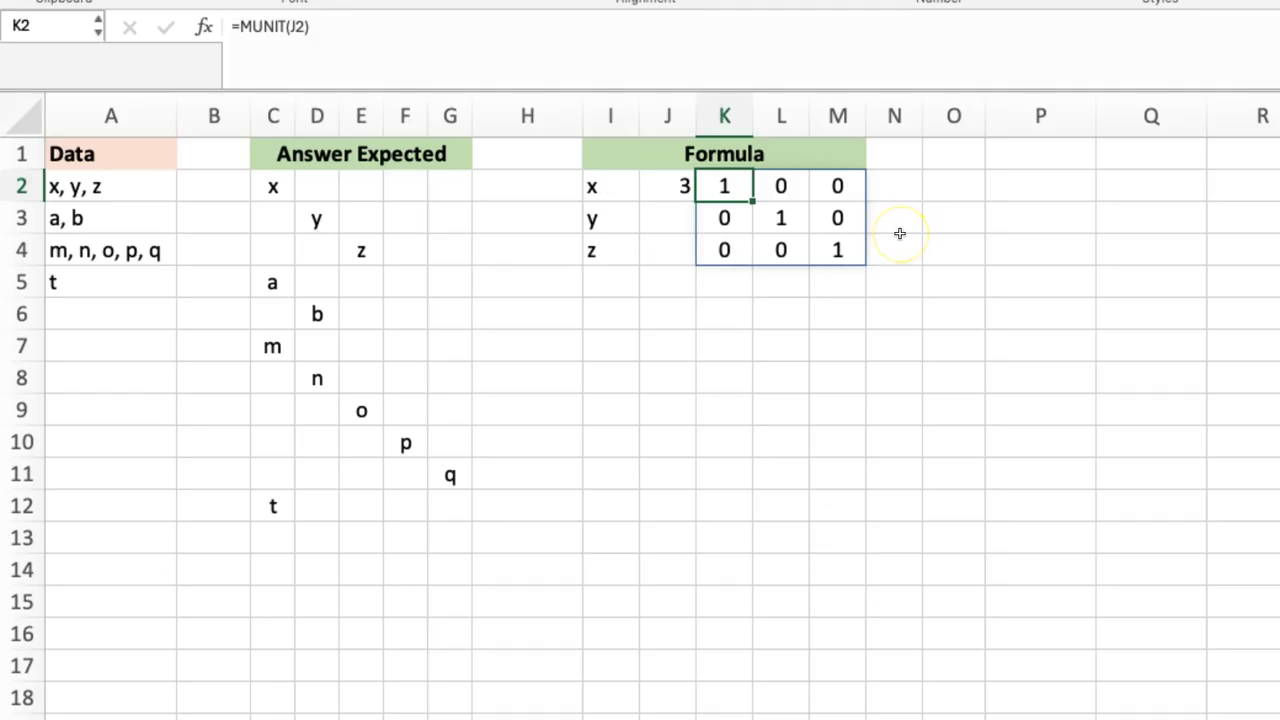
{"action": "left_click", "coordinate": [623, 183]}
{"action": "type", "text": "=TEXTSPLIT(A2,,\", \")"}
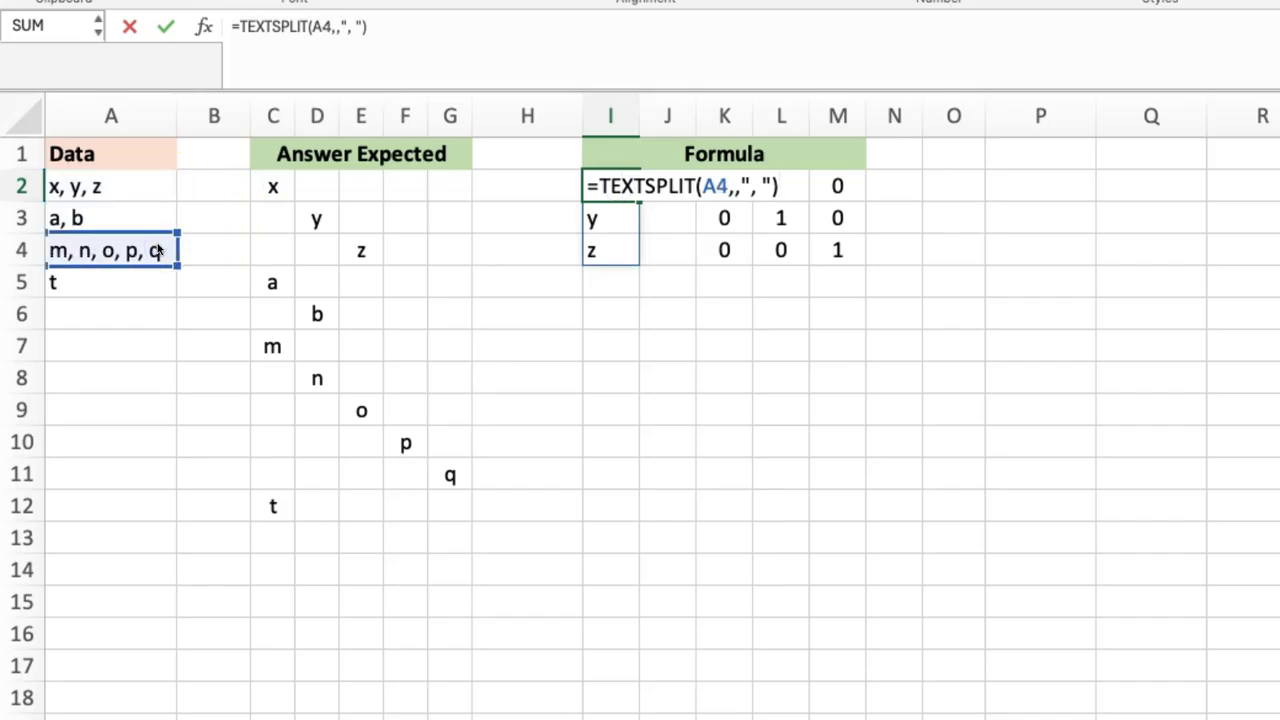
{"action": "key", "text": "Return"}
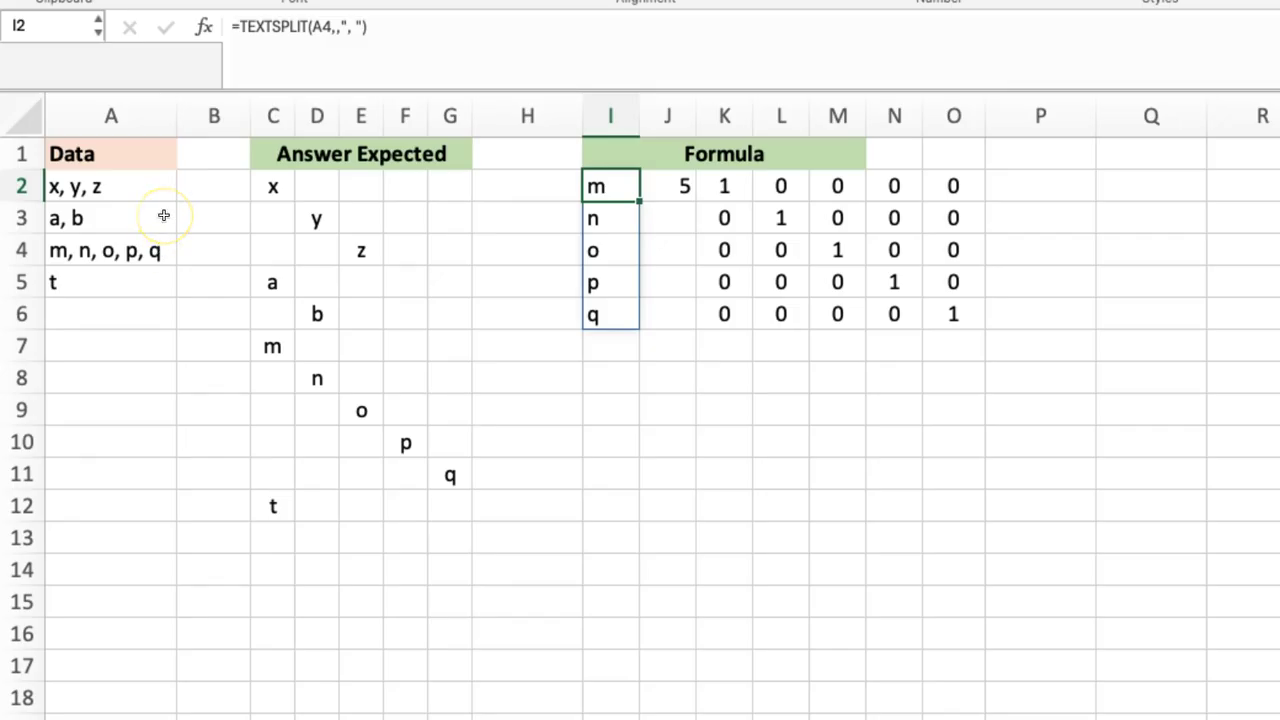
{"action": "key", "text": "super+z"}
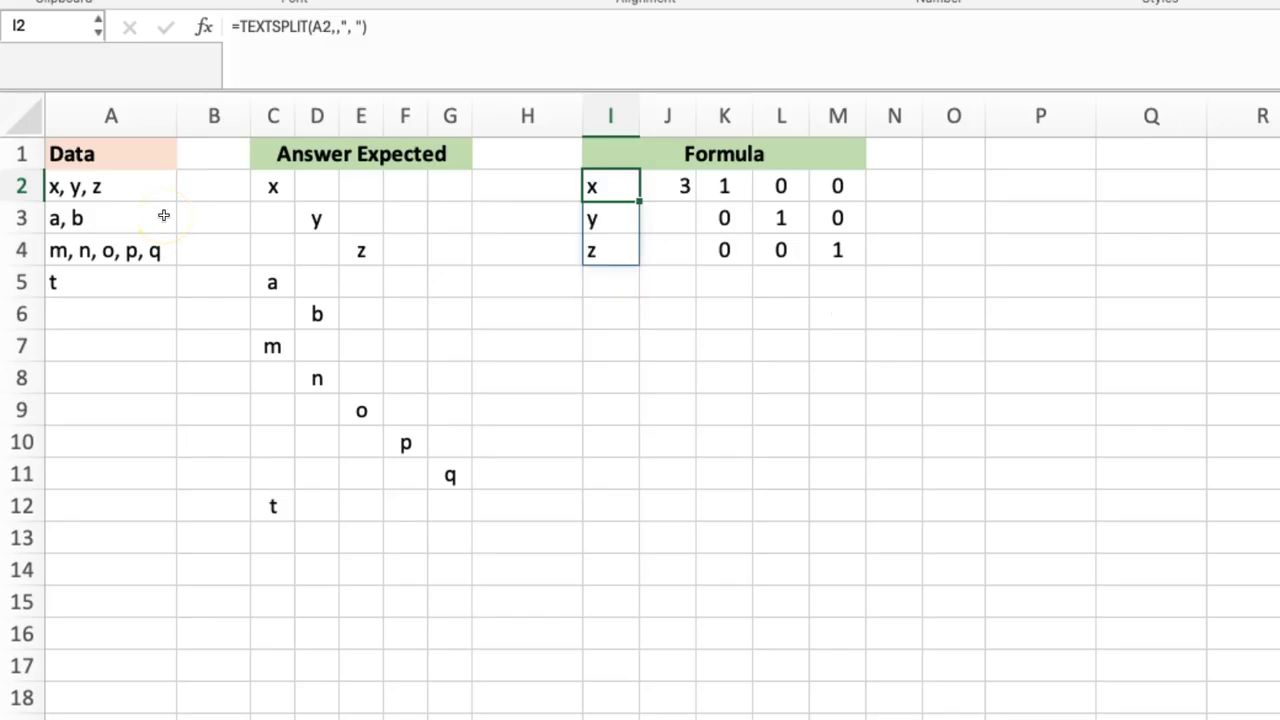
{"action": "left_click", "coordinate": [958, 192]}
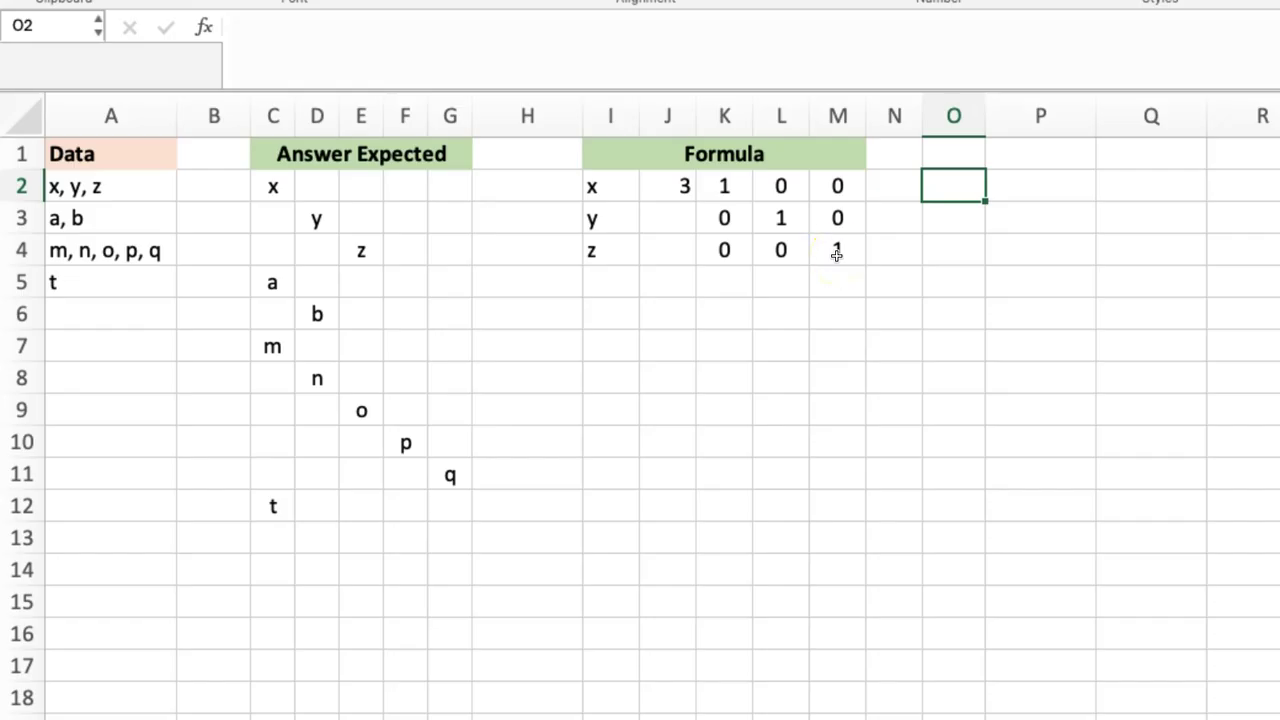
- Start =LEFT(I2#,K2# in O2, using split letters as text and the identity matrix as counts
{"action": "type", "text": "=left"}
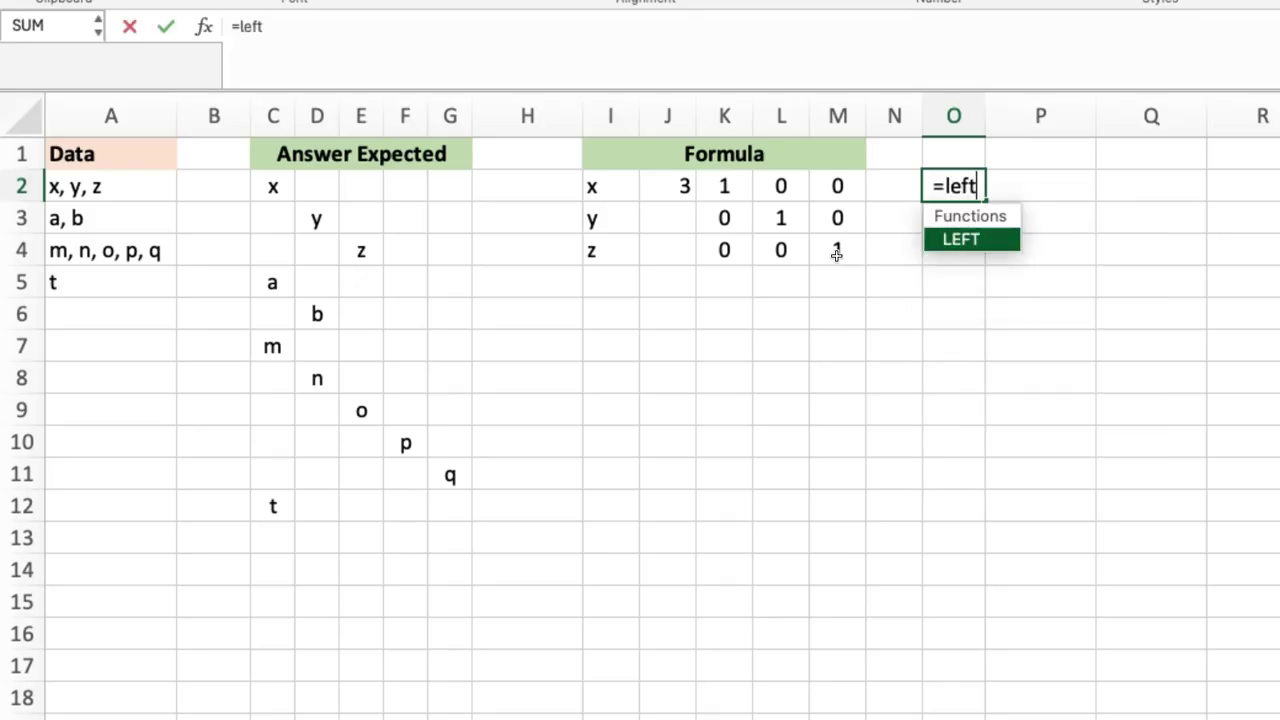
{"action": "key", "text": "Tab"}
{"action": "left_click_drag", "start_coordinate": [614, 192], "coordinate": [612, 238]}
{"action": "type", "text": ","}
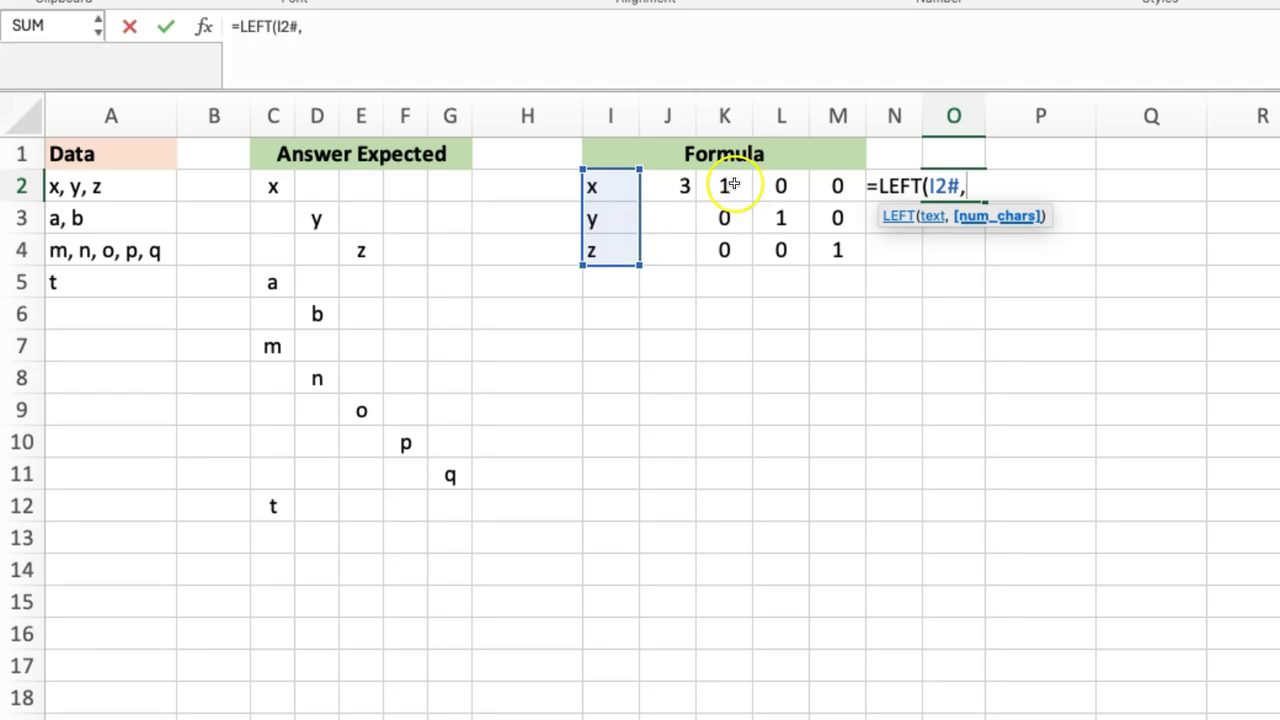
{"action": "left_click_drag", "start_coordinate": [748, 198], "coordinate": [842, 250]}
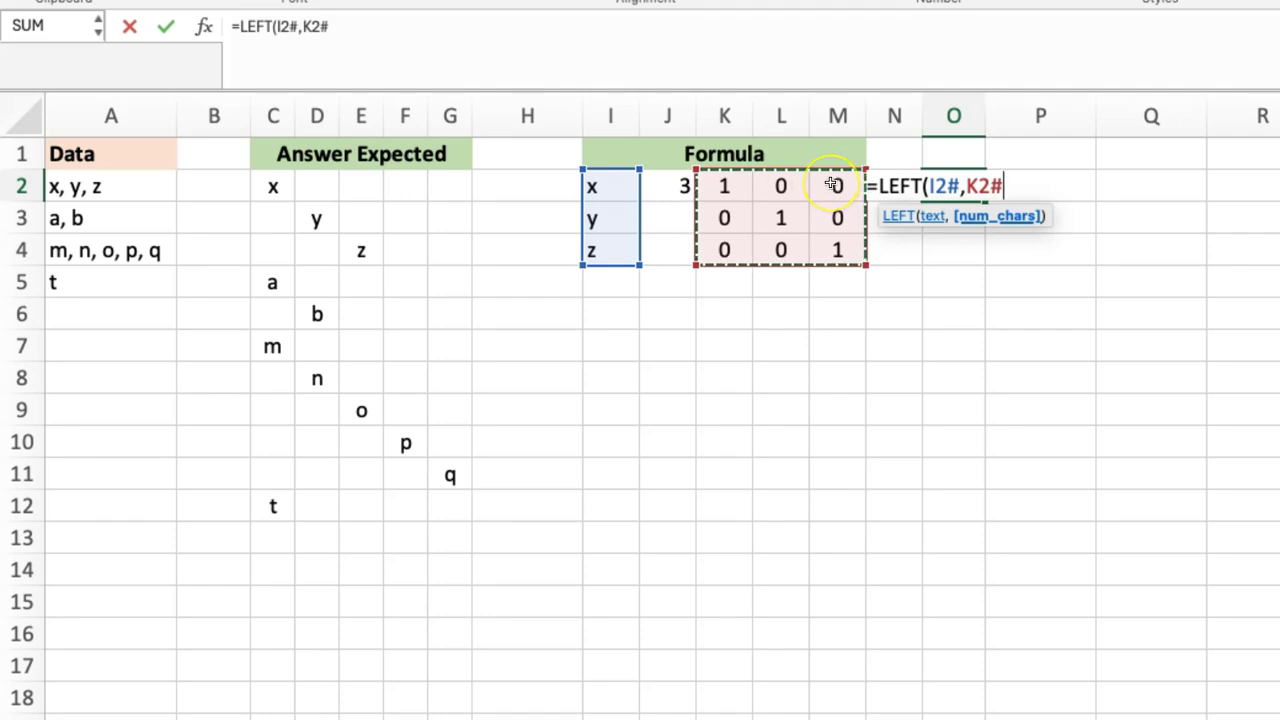
- Complete the LEFT formula to spill the x, y, z diagonal, then move it to P2
{"action": "type", "text": ")"}
{"action": "key", "text": "Return"}
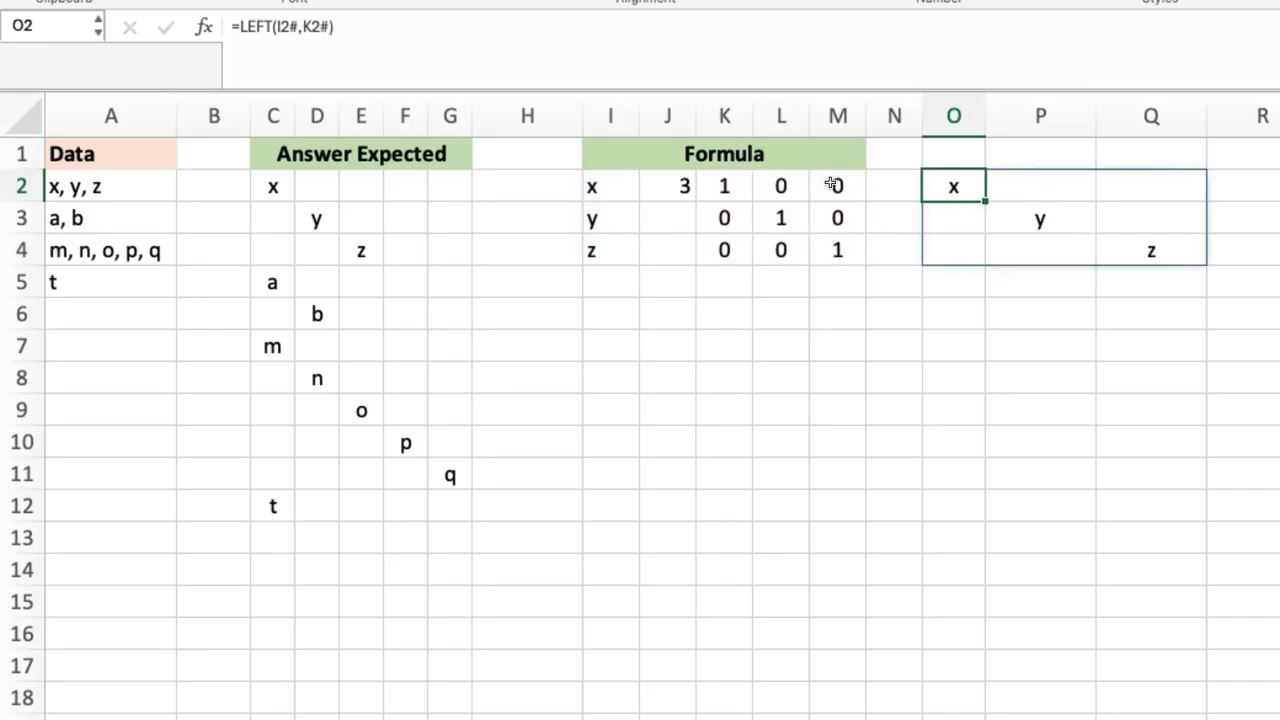
{"action": "key", "text": "ctrl+x"}
{"action": "key", "text": "Right"}
{"action": "key", "text": "ctrl+v"}
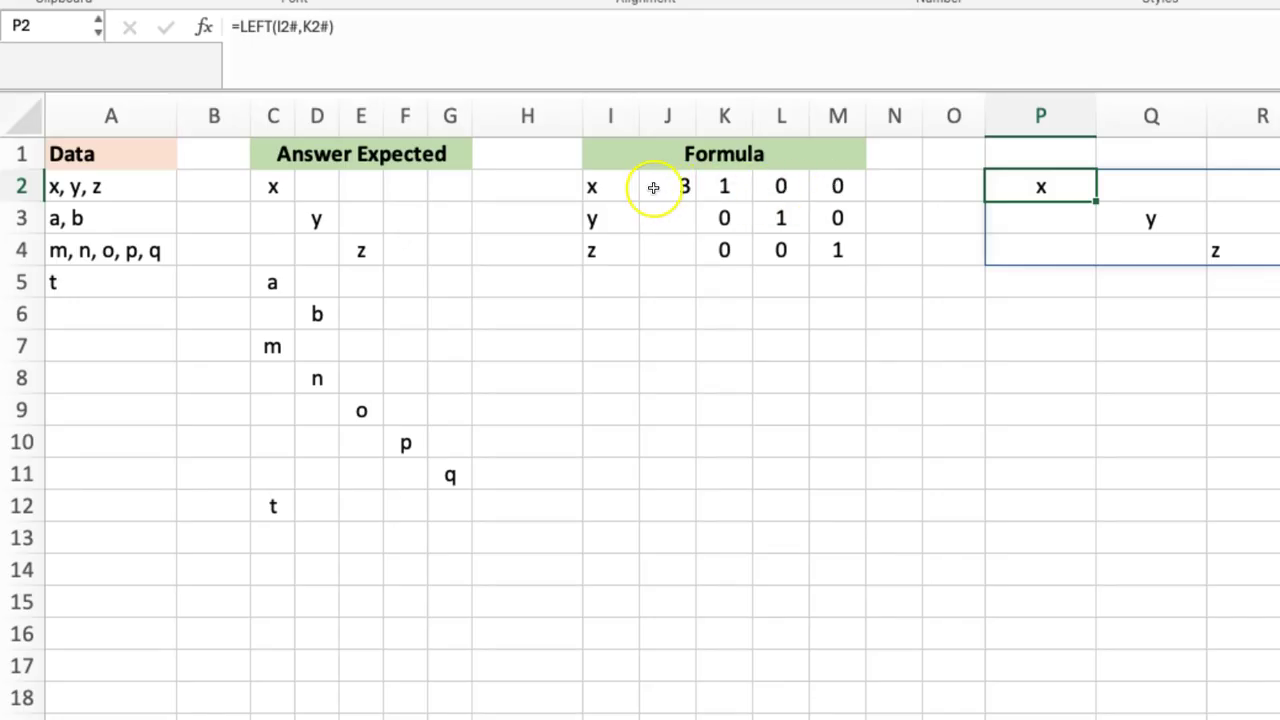
- Repoint the I2 TEXTSPLIT at the m, n, o, p, q list in A4
{"action": "double_click", "coordinate": [601, 187]}
{"action": "left_click_drag", "start_coordinate": [180, 171], "coordinate": [149, 254]}
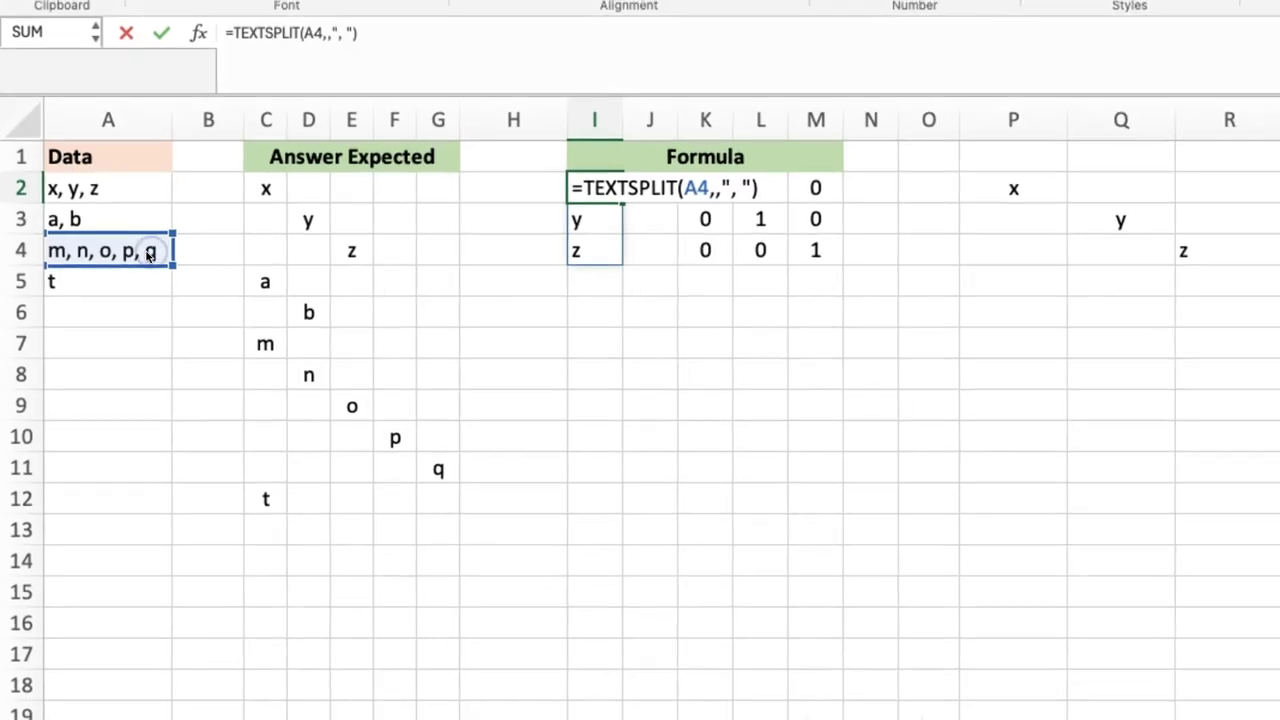
{"action": "key", "text": "Return"}
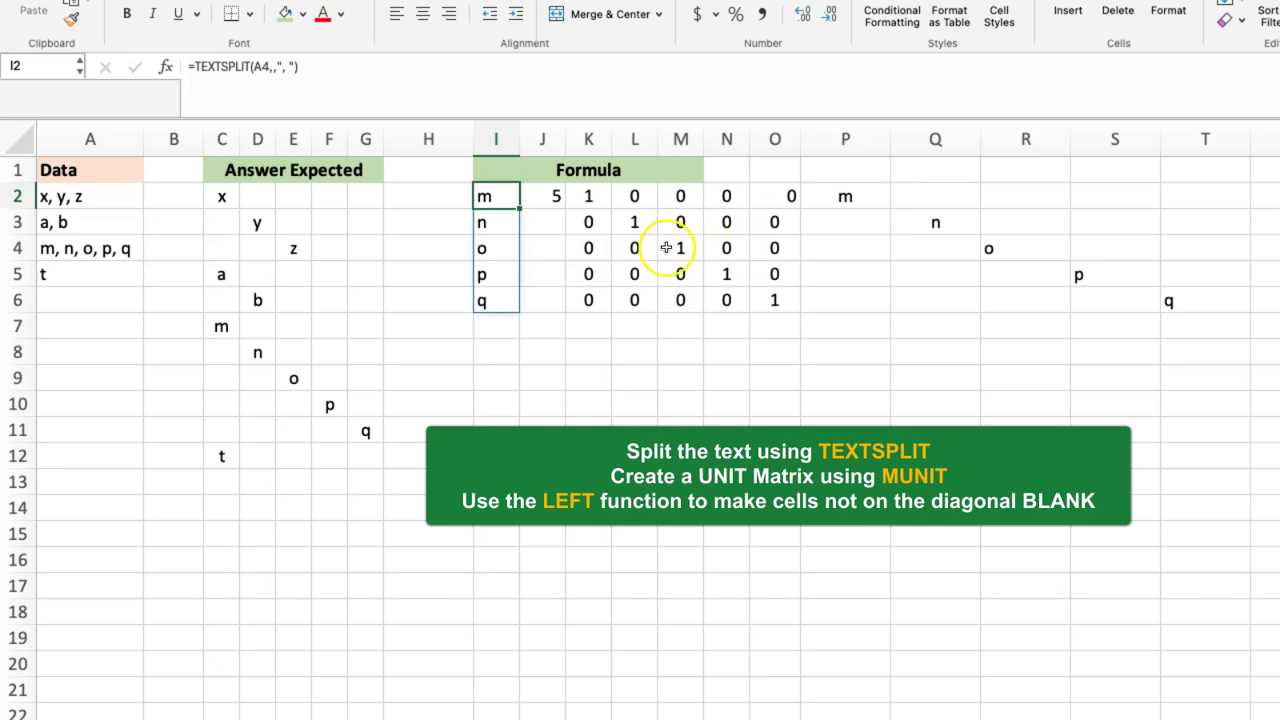
- Check the diagonal result in P2, then delete all helper formulas across I2:T6
{"action": "left_click", "coordinate": [846, 196]}
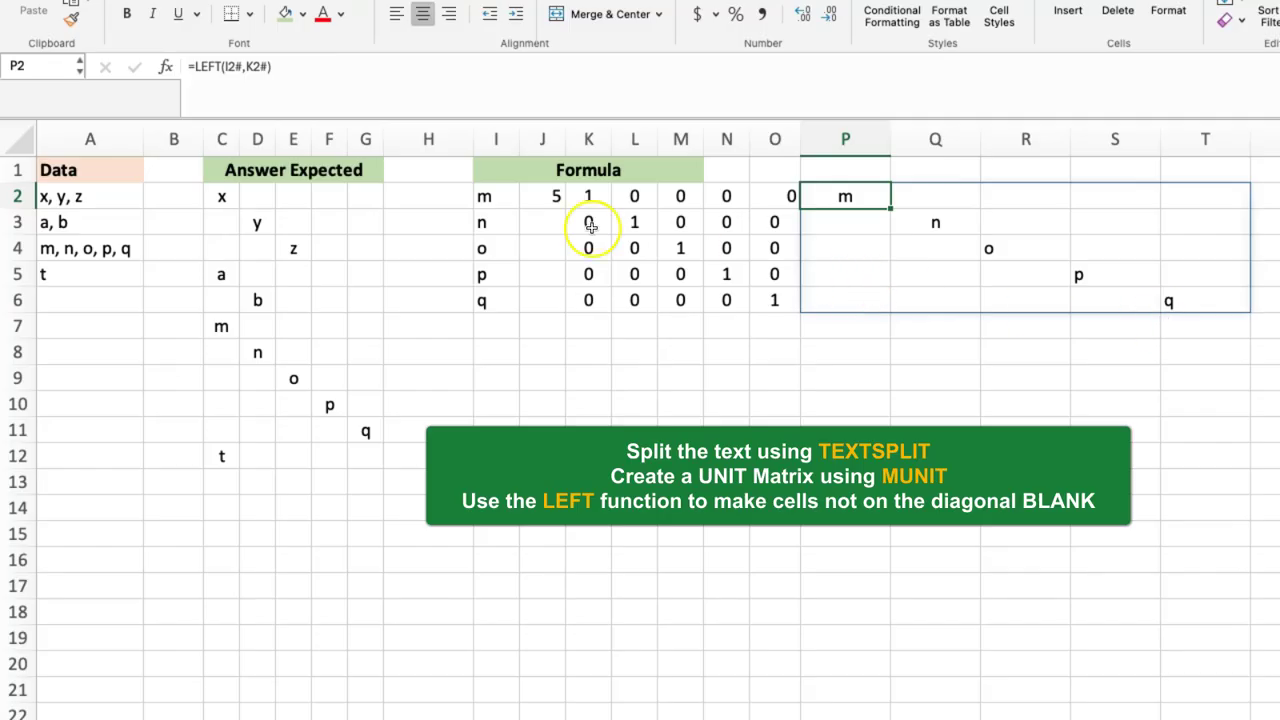
{"action": "left_click_drag", "start_coordinate": [486, 196], "coordinate": [1191, 306]}
{"action": "key", "text": "Delete"}
{"action": "left_click", "coordinate": [515, 212]}
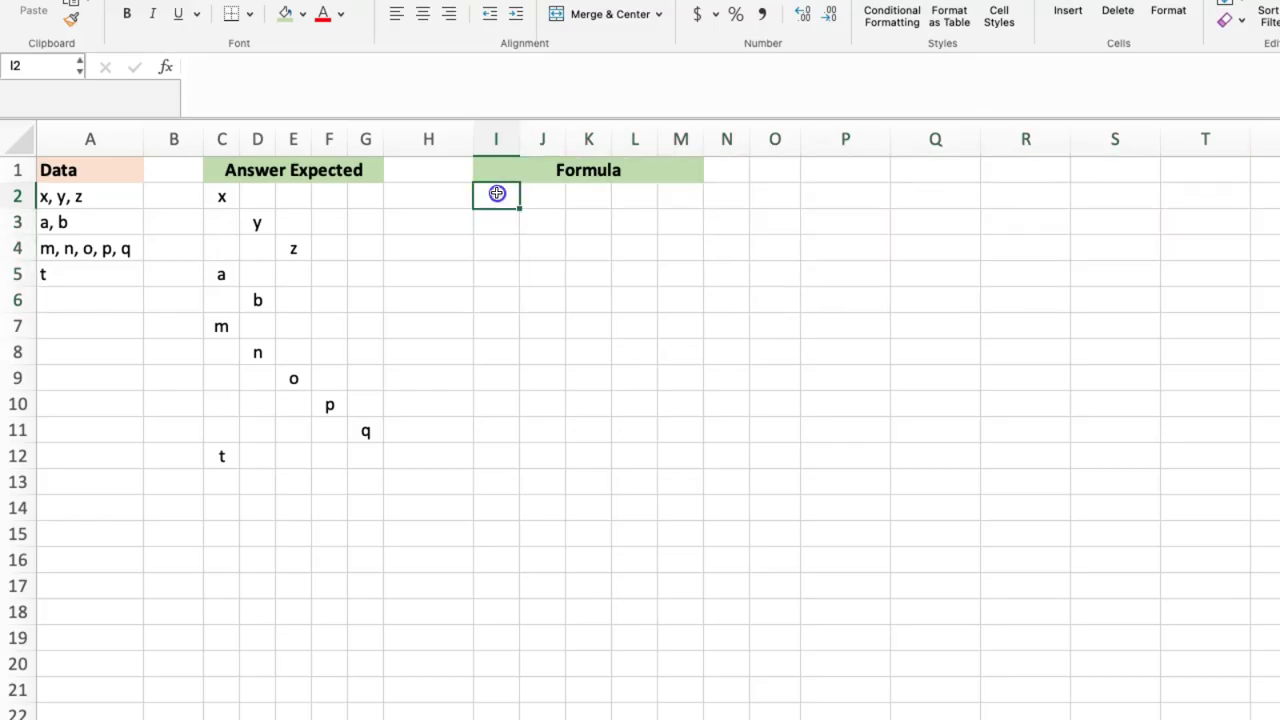
{"action": "left_click", "coordinate": [90, 196]}
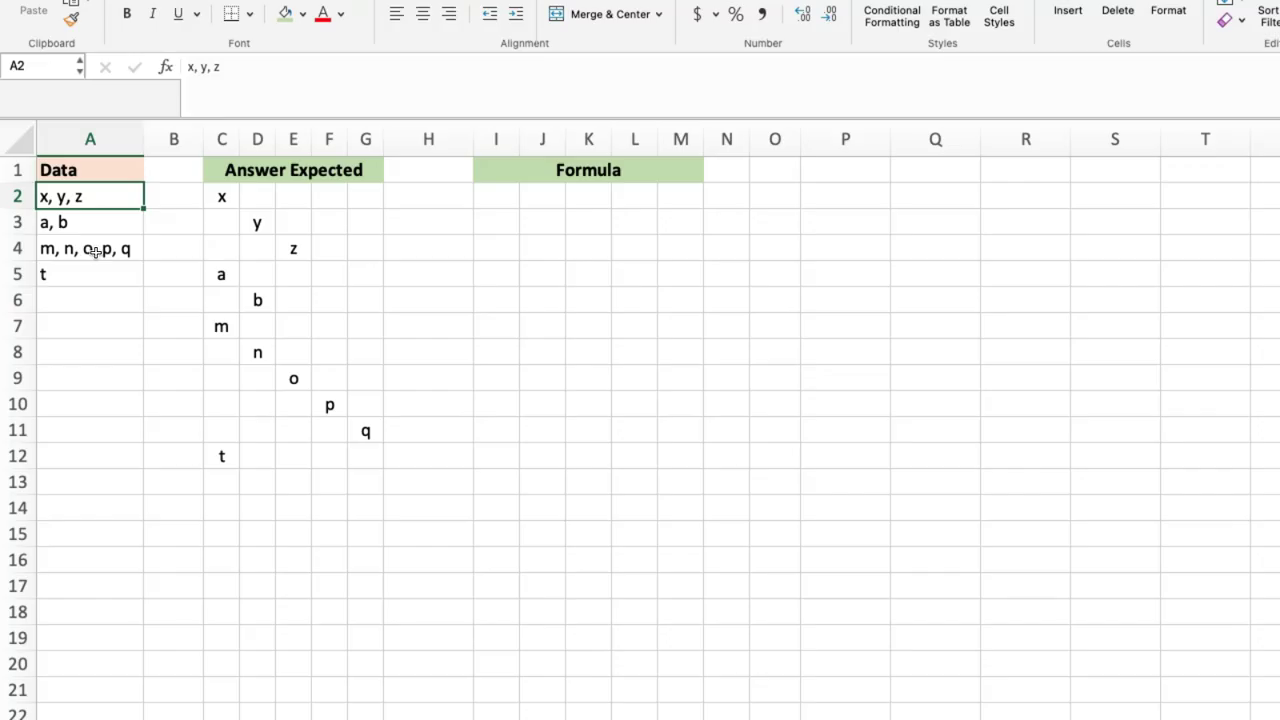
{"action": "left_click", "coordinate": [104, 196]}
{"action": "left_click", "coordinate": [104, 222]}
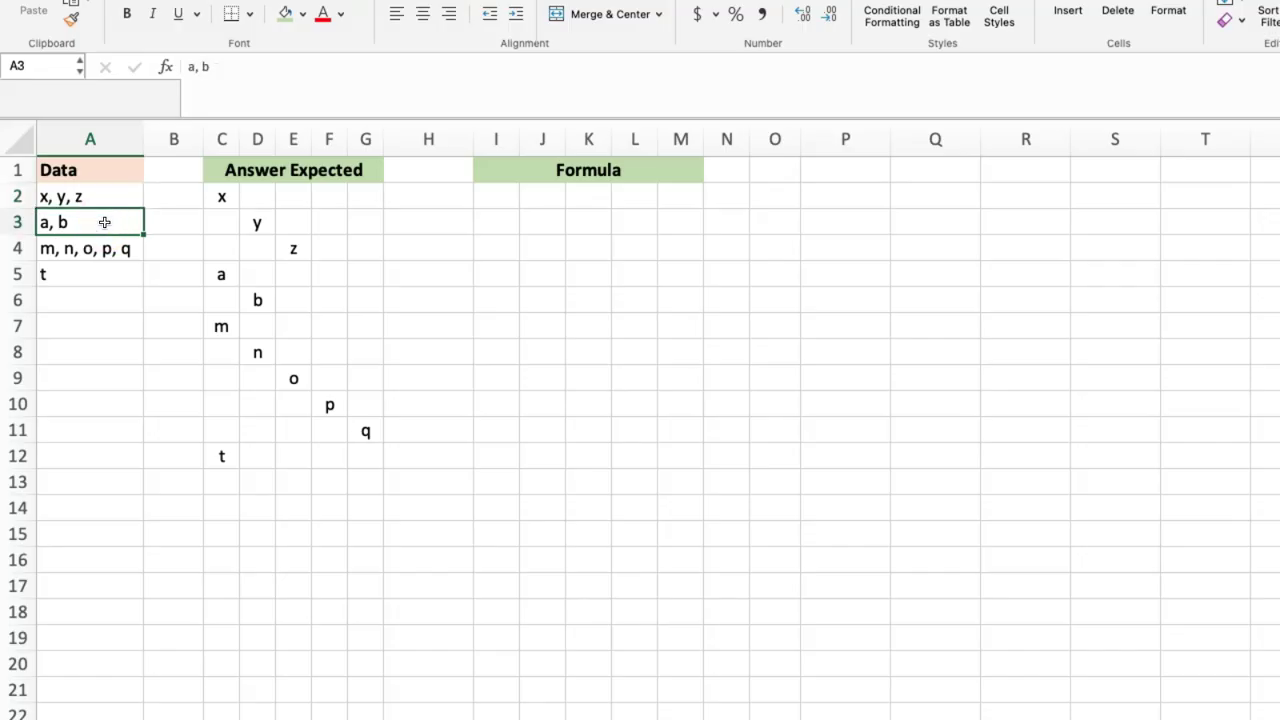
{"action": "left_click", "coordinate": [104, 196]}
{"action": "left_click", "coordinate": [112, 251]}
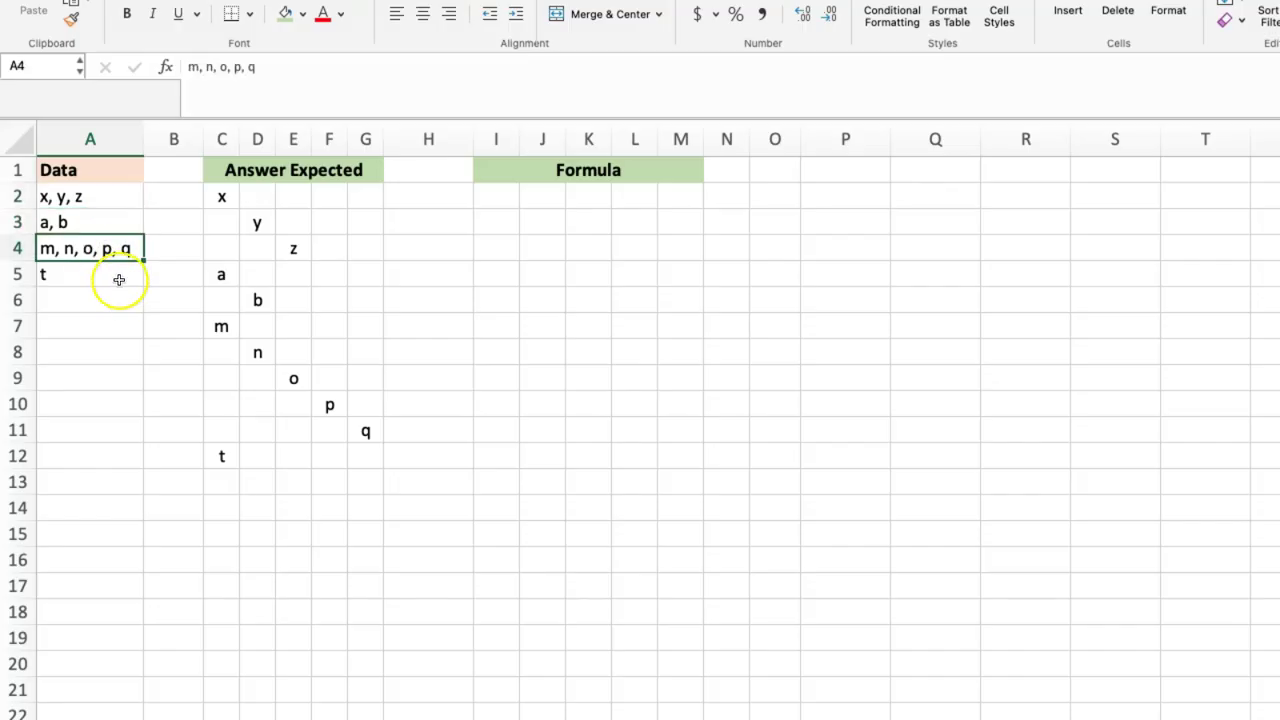
{"action": "left_click", "coordinate": [123, 280]}
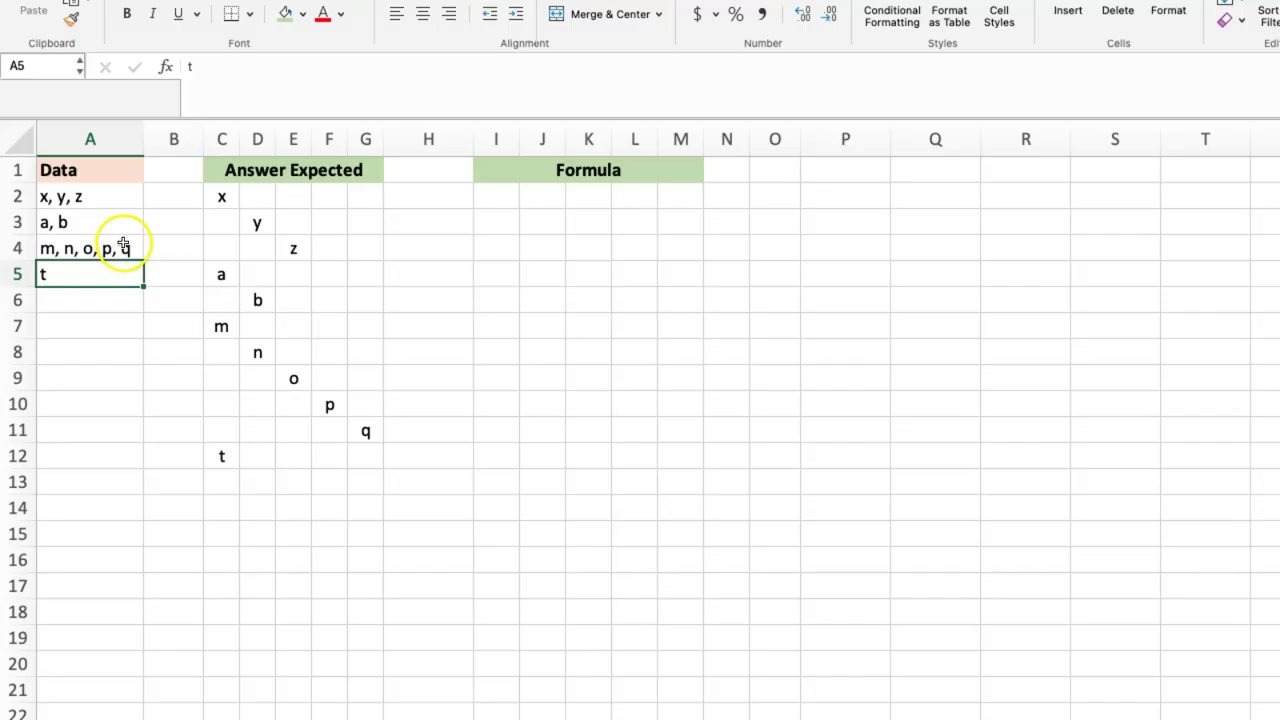
{"action": "left_click", "coordinate": [113, 196]}
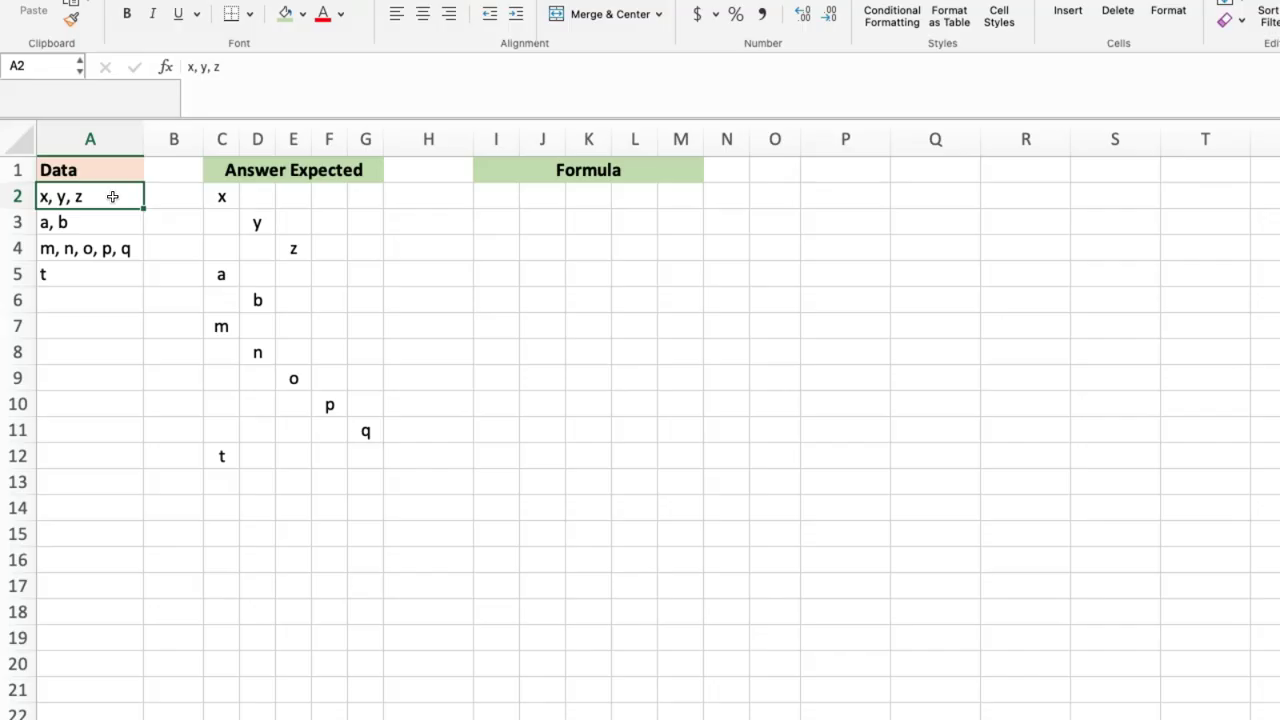
{"action": "left_click_drag", "start_coordinate": [113, 196], "coordinate": [126, 266]}
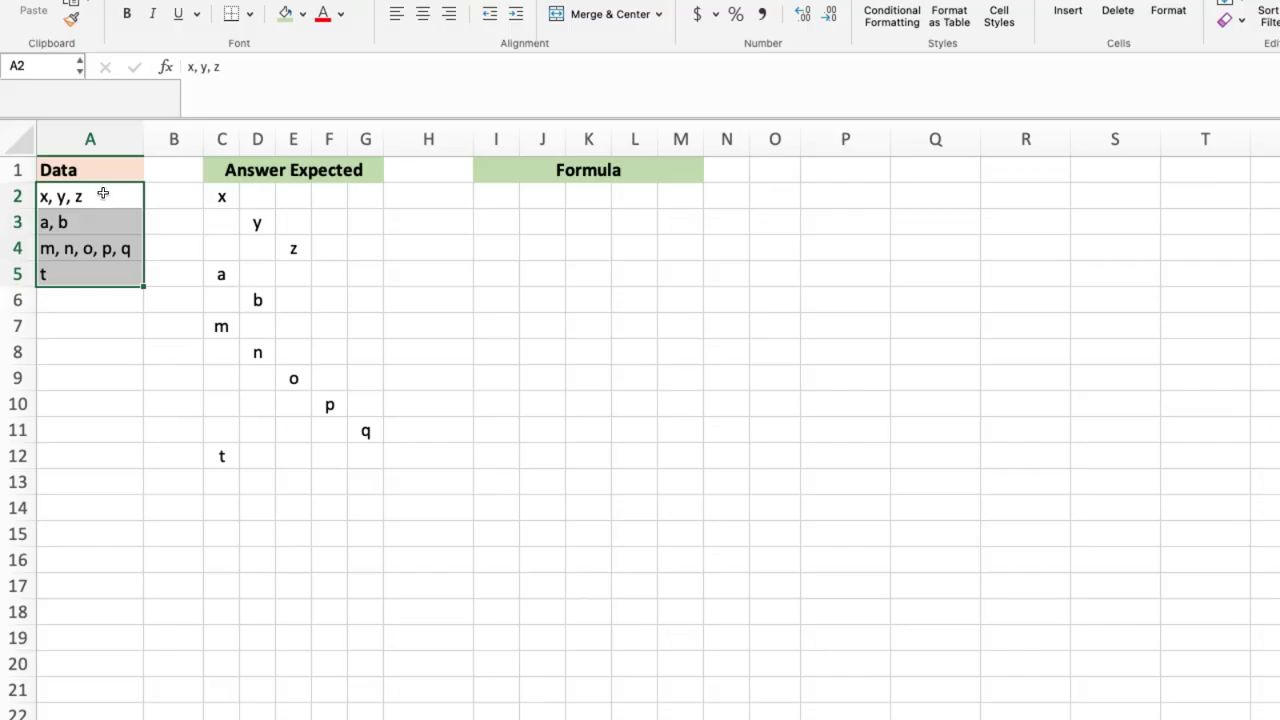
{"action": "left_click", "coordinate": [496, 196]}
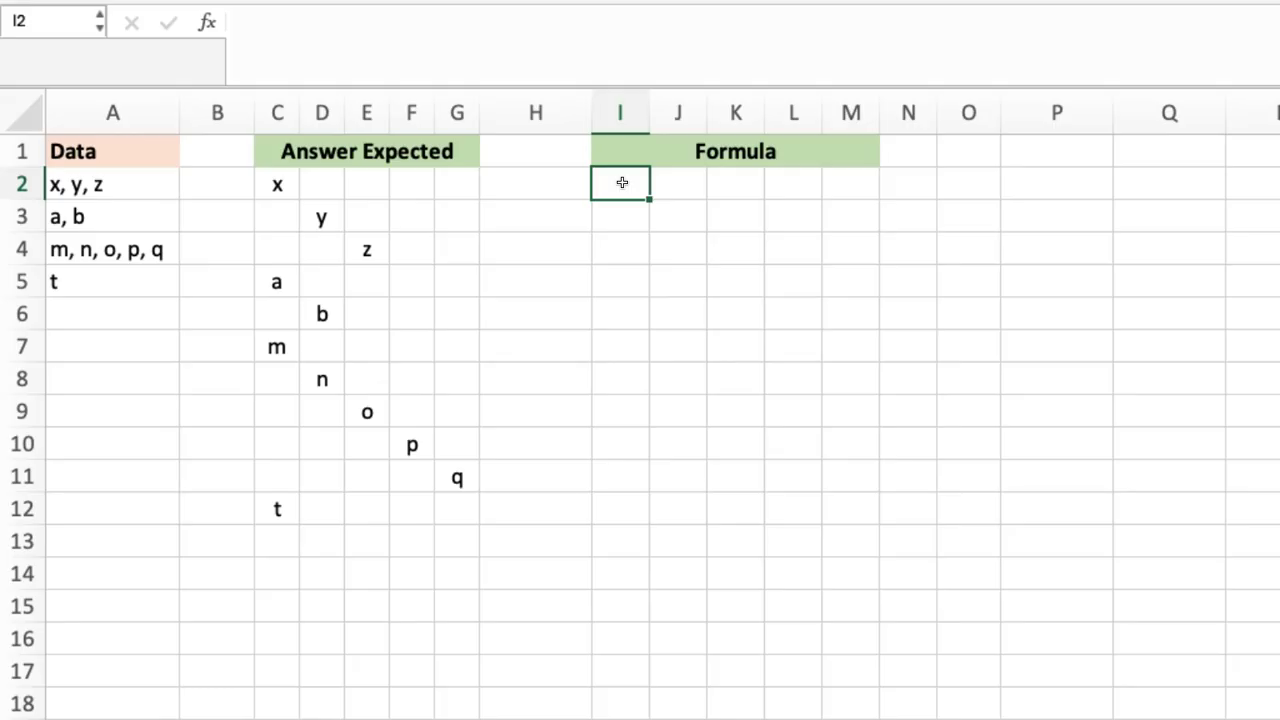
- Start =REDUCE("",A2:A5,LAMBDA(a,b in I2 with accumulator a and current value b
{"action": "type", "text": "=reduc"}
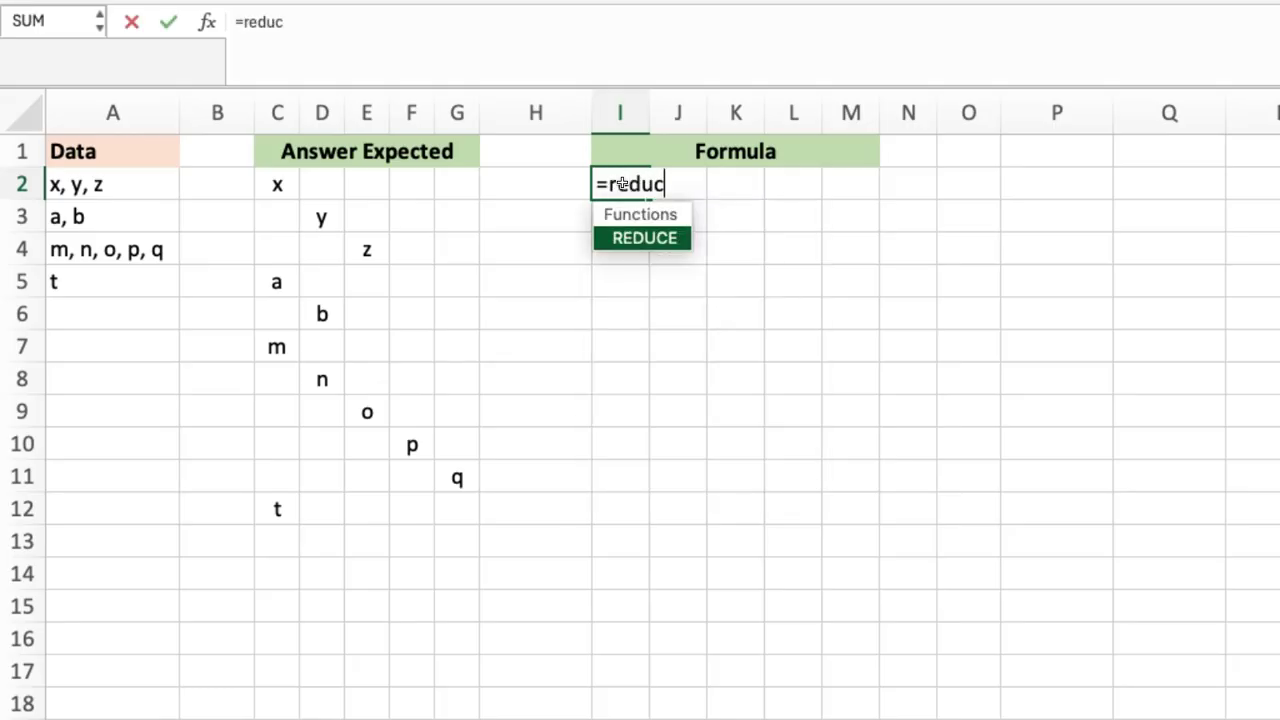
{"action": "key", "text": "Tab"}
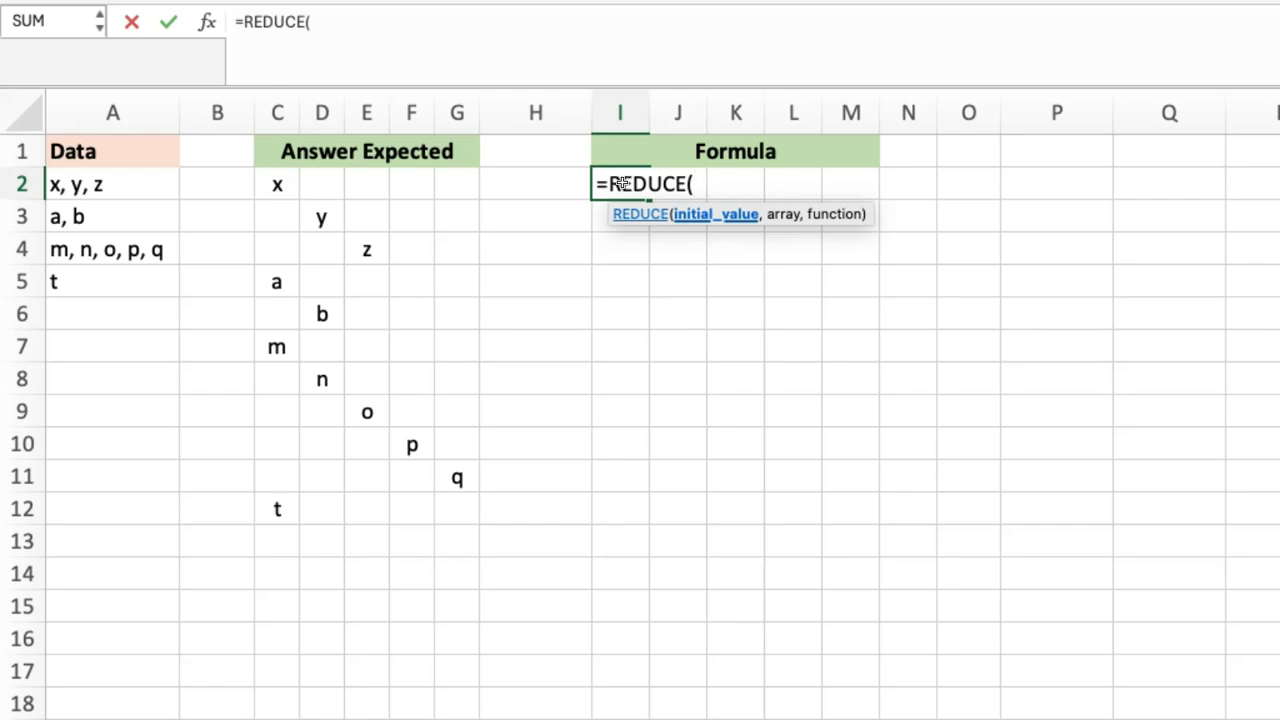
{"action": "type", "text": "\"\","}
{"action": "left_click", "coordinate": [80, 205]}
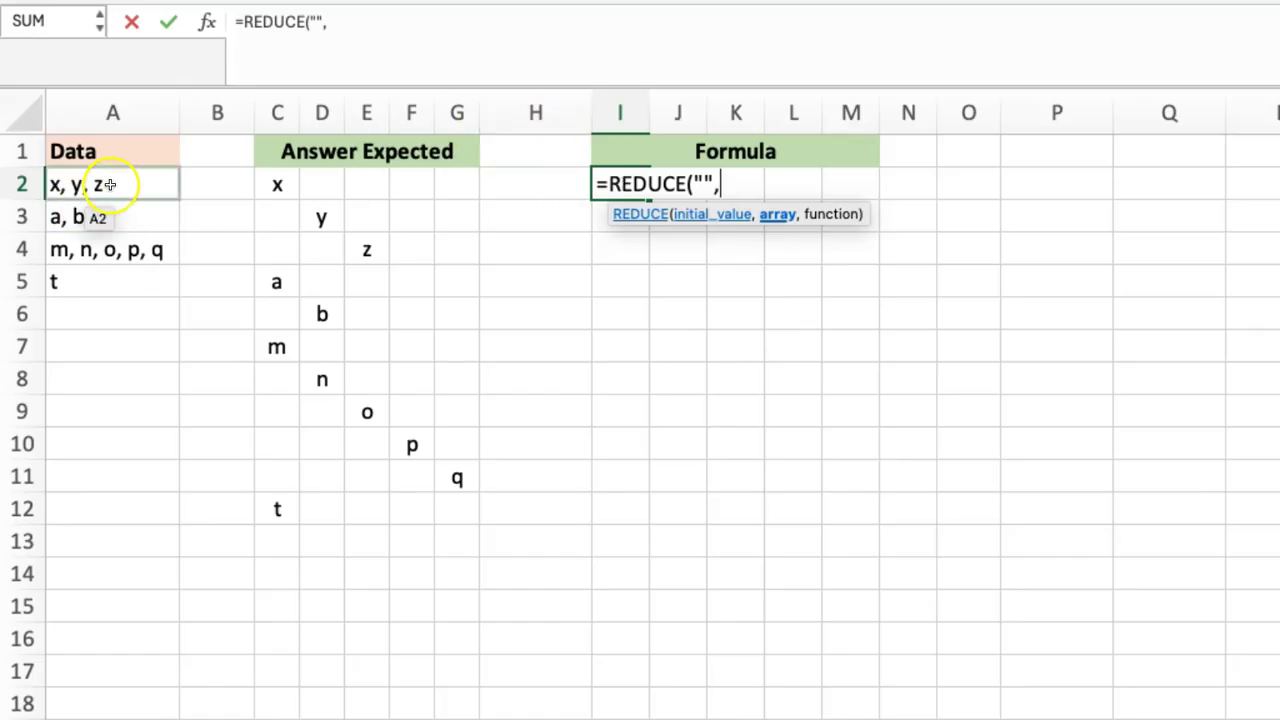
{"action": "left_click_drag", "start_coordinate": [109, 185], "coordinate": [115, 271]}
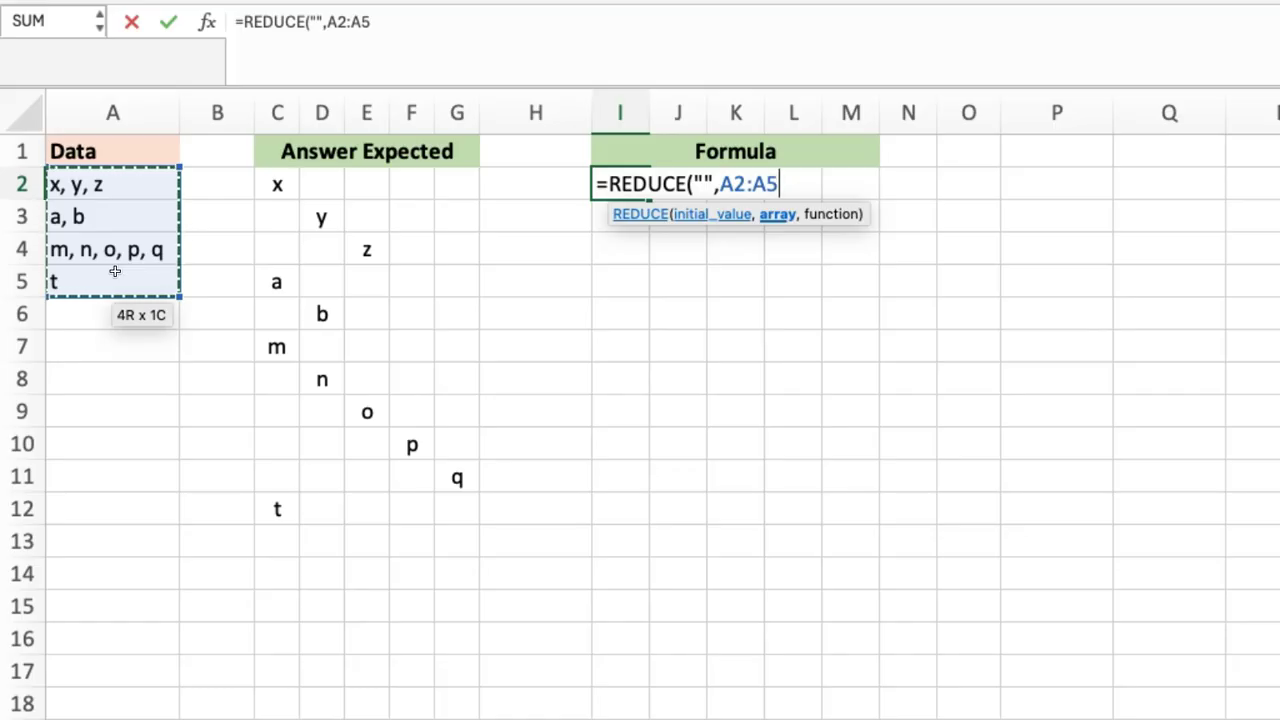
{"action": "type", "text": ","}
{"action": "type", "text": "lam"}
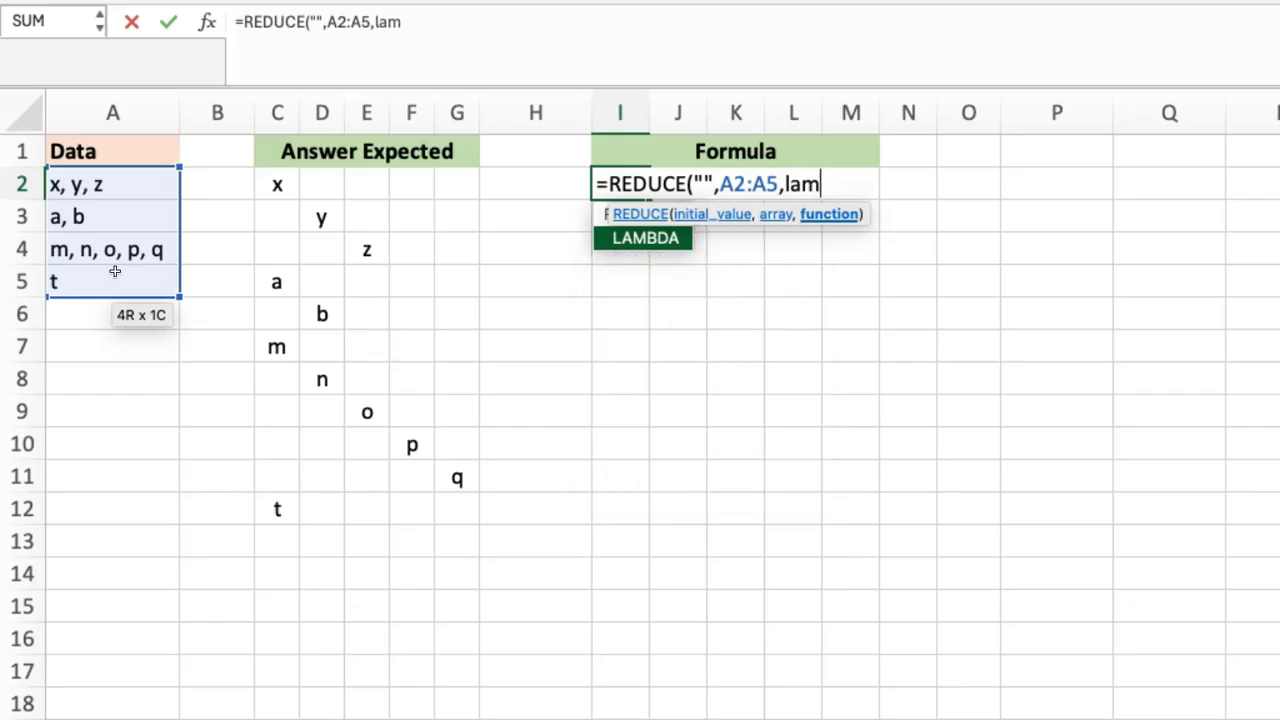
{"action": "type", "text": "bda(a,b"}
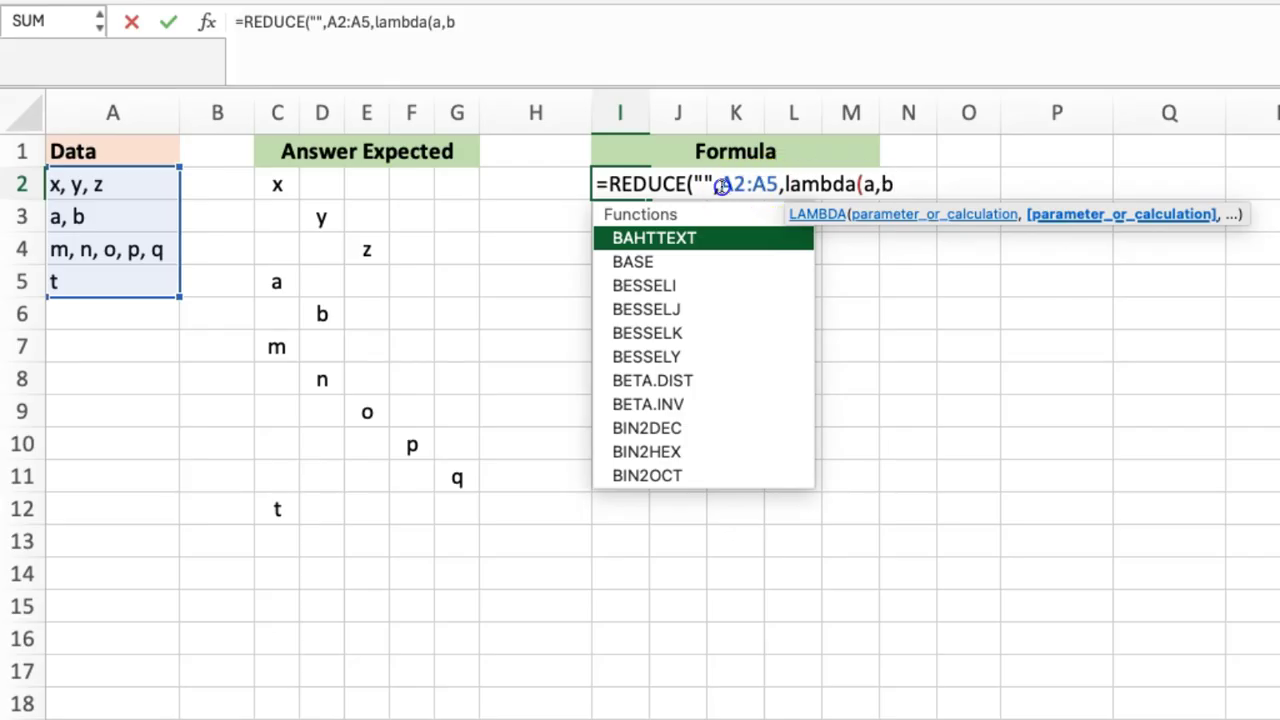
{"action": "left_click_drag", "start_coordinate": [721, 184], "coordinate": [780, 187]}
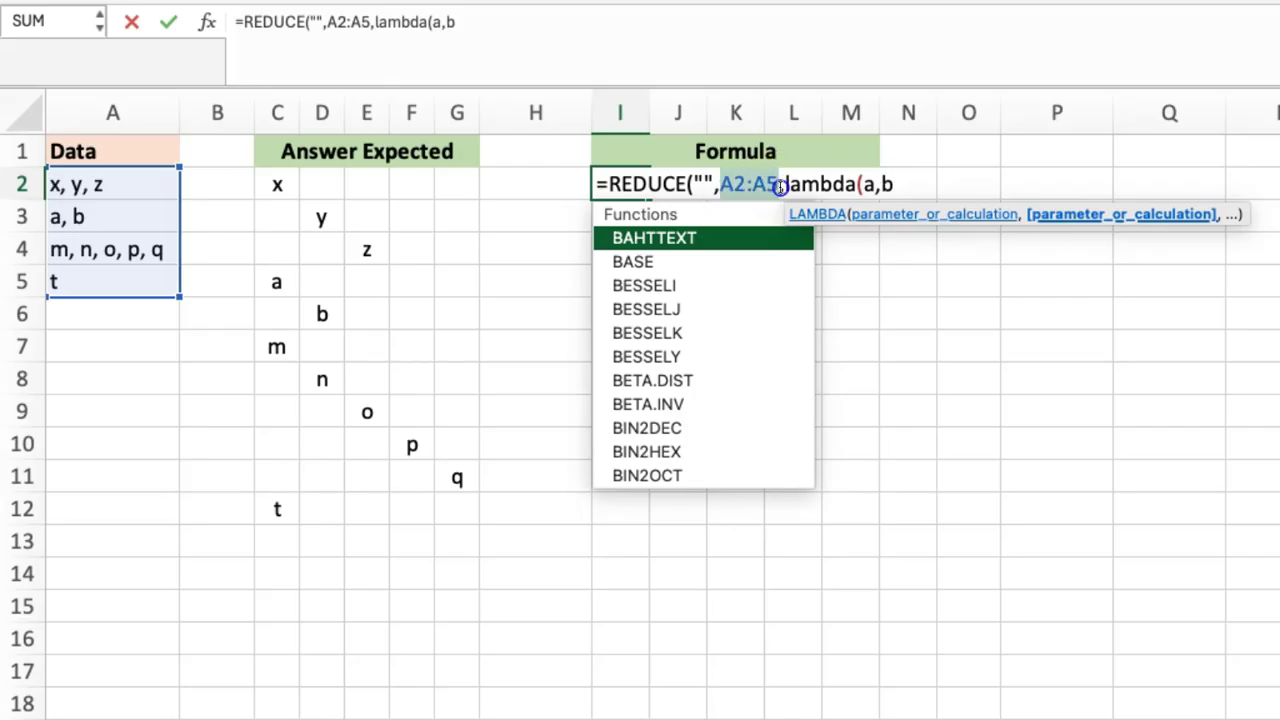
{"action": "left_click", "coordinate": [900, 188]}
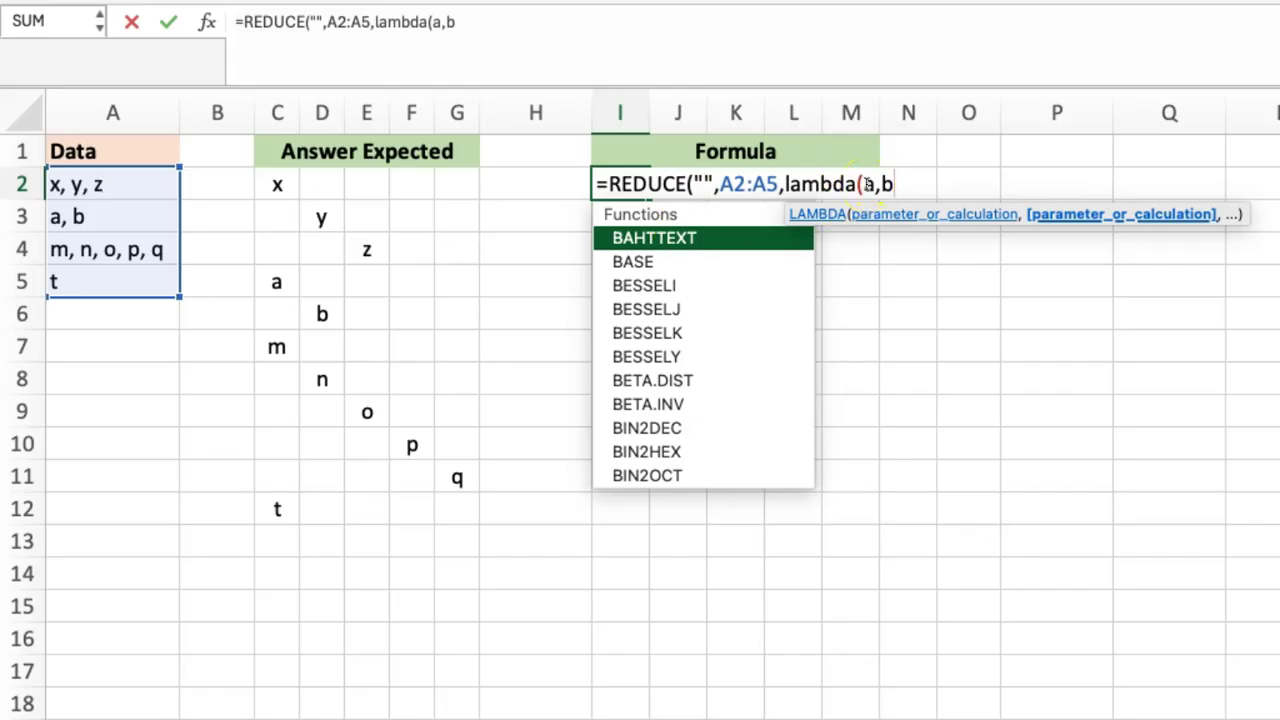
{"action": "key", "text": "Down"}
- Add VSTACK(a, as the LAMBDA body and continue the formula on a new line
{"action": "type", "text": ","}
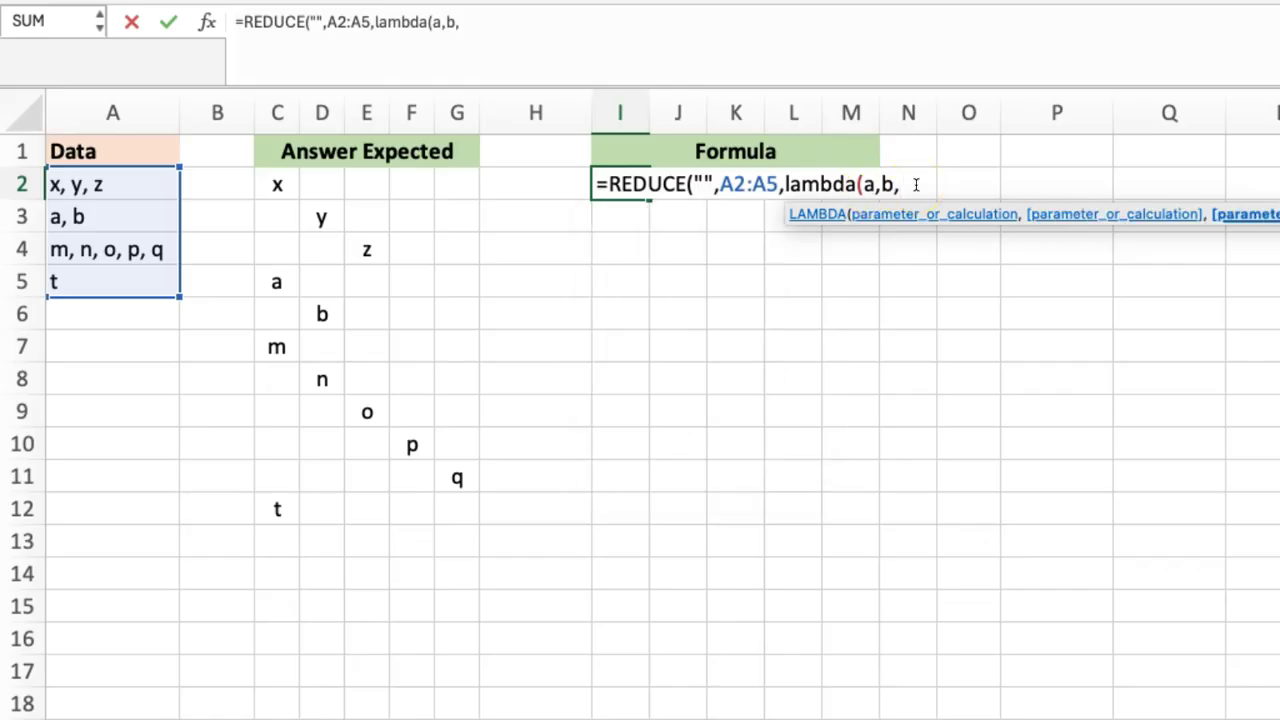
{"action": "type", "text": "Vstack"}
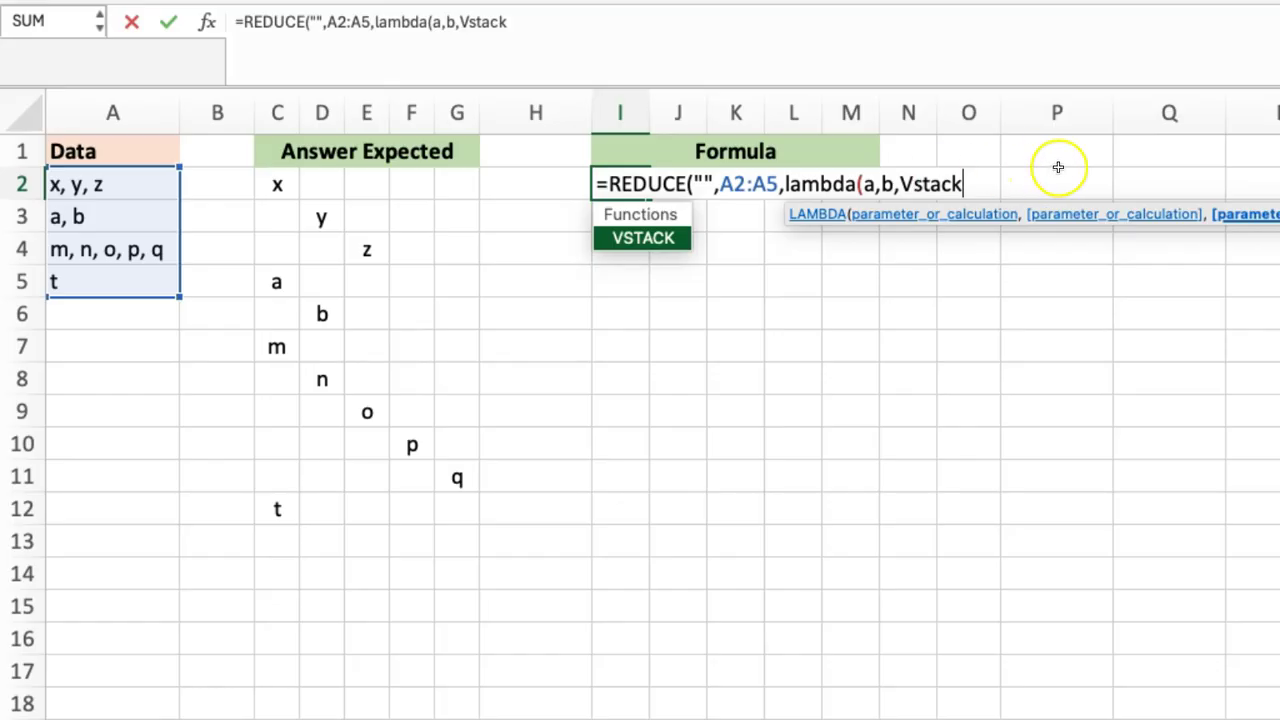
{"action": "type", "text": "(a,"}
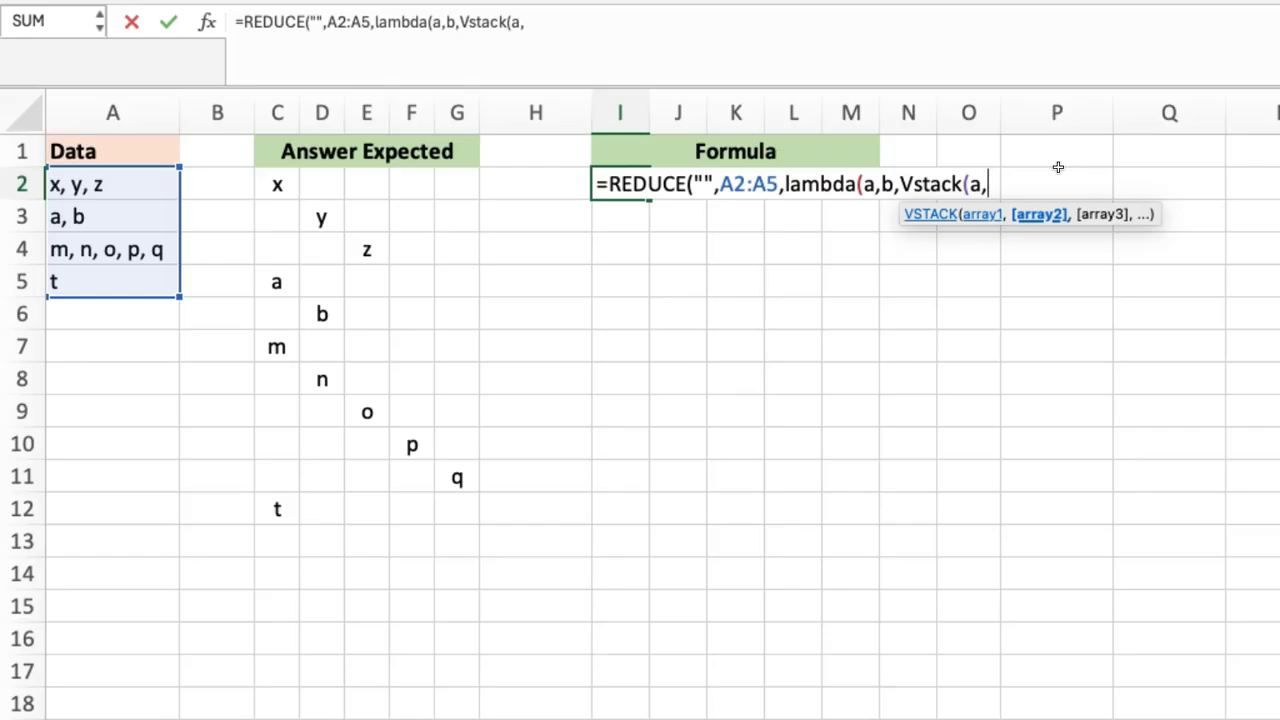
{"action": "key", "text": "alt+Return"}
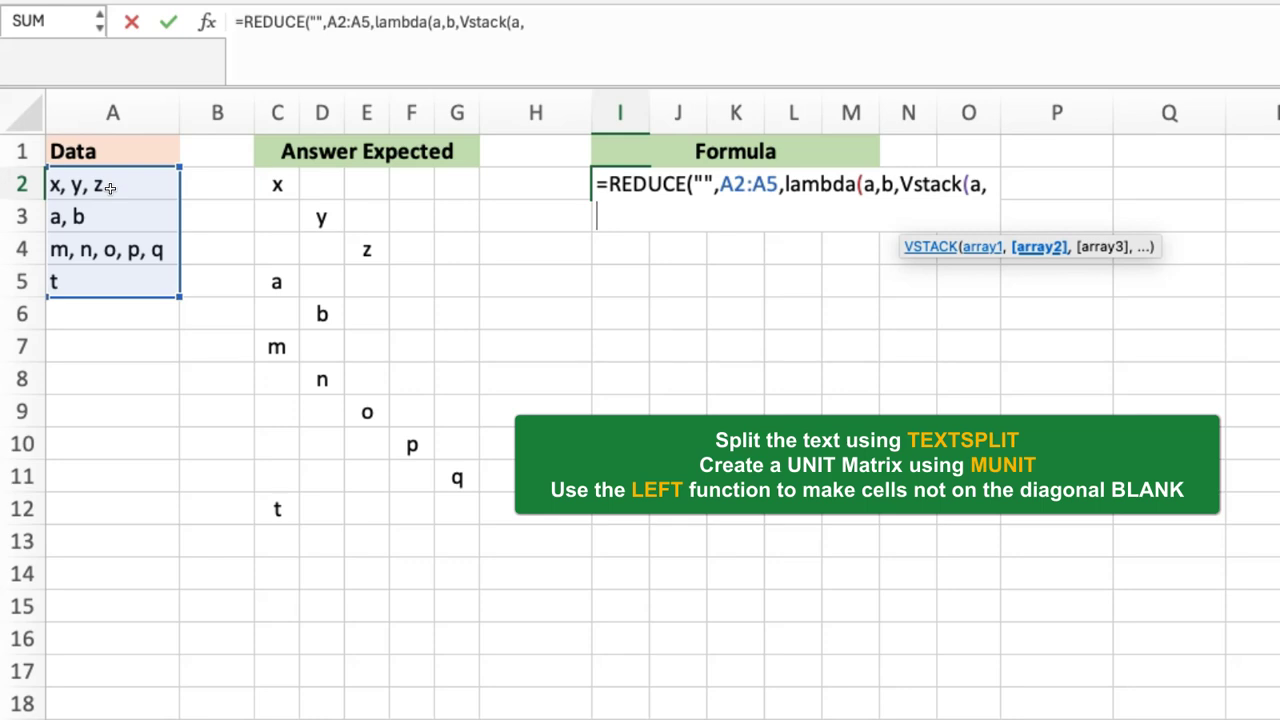
- Add LET(x,TEXTSPLIT(b,,", "),n,ROWS(x) on the formula's second line
{"action": "type", "text": "Let("}
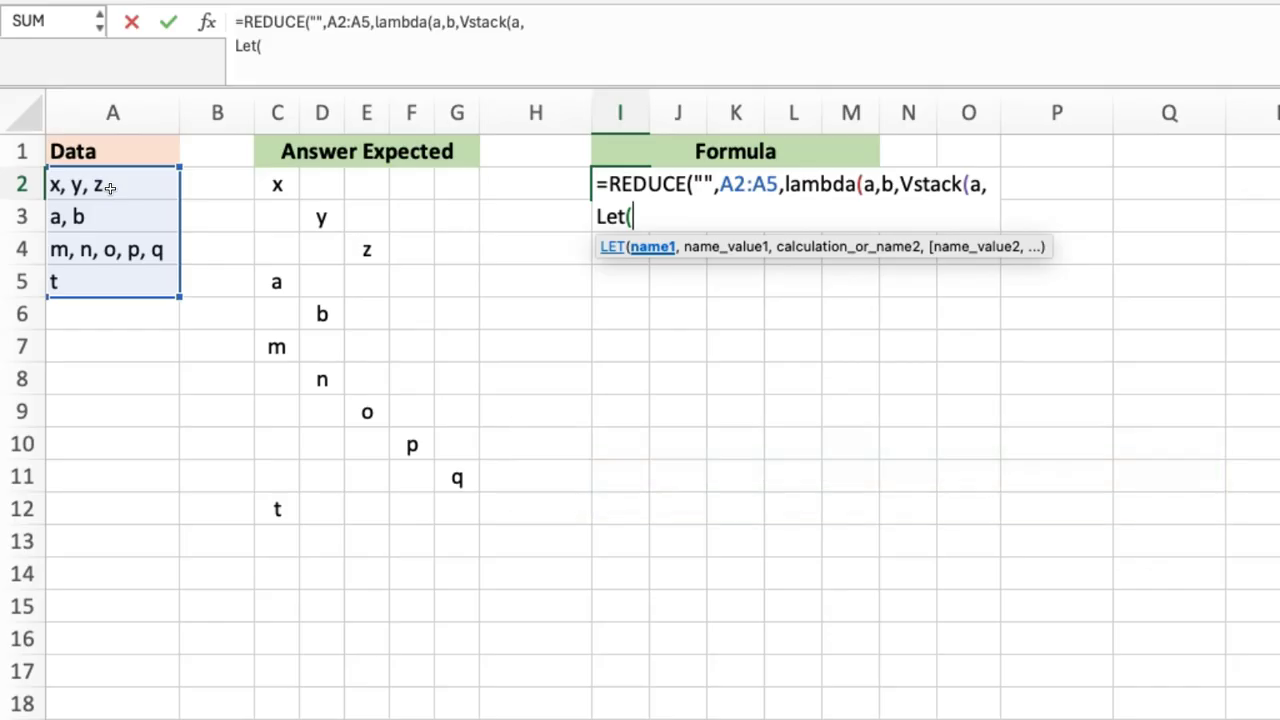
{"action": "type", "text": "x,"}
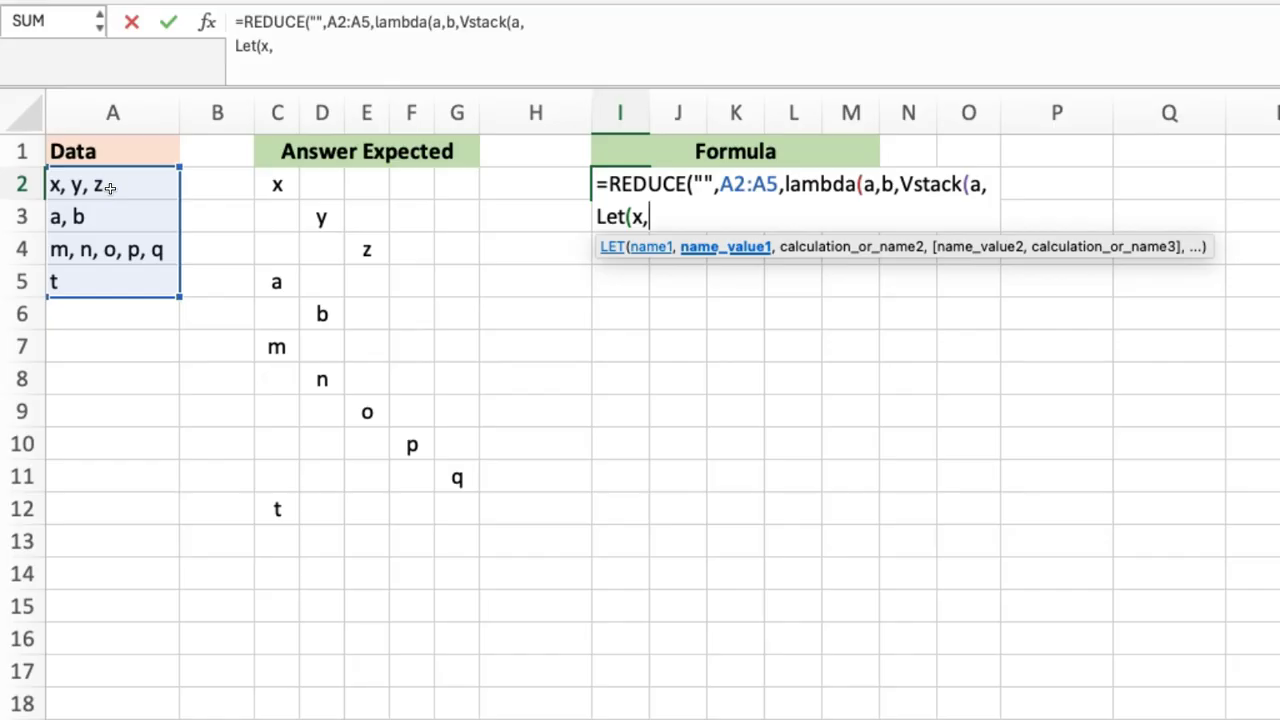
{"action": "type", "text": "Tex"}
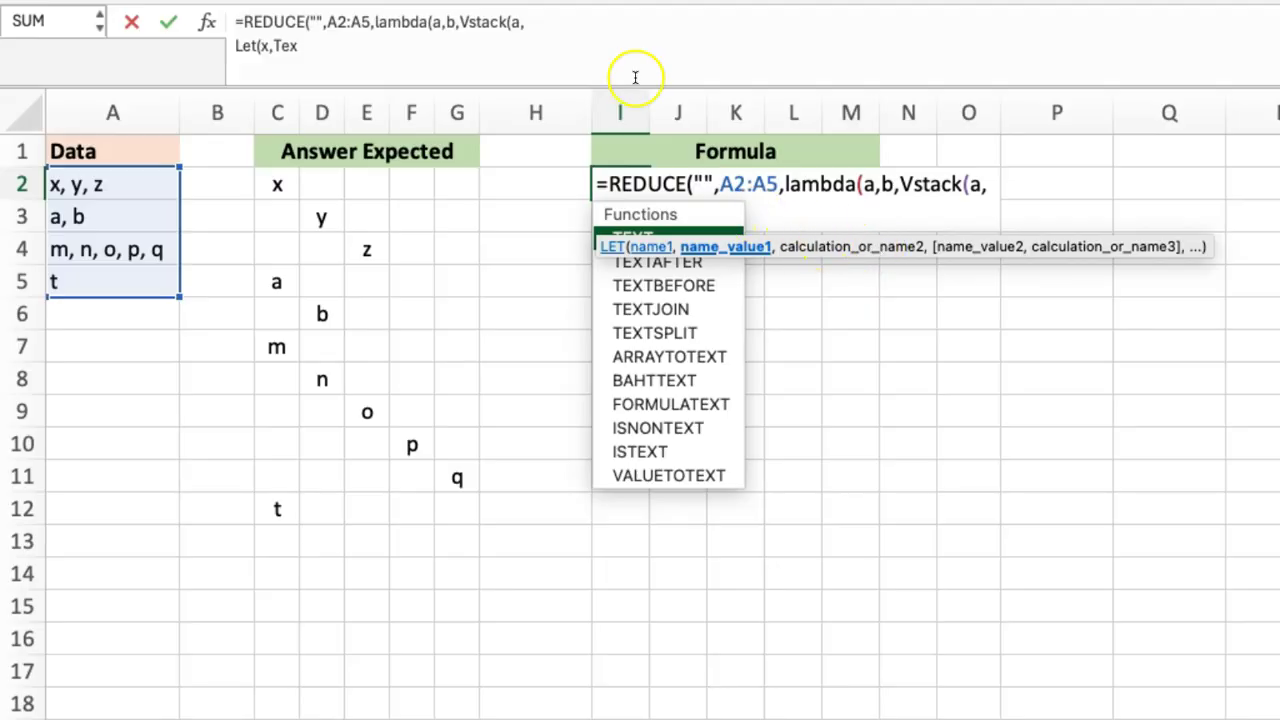
{"action": "left_click", "coordinate": [413, 55]}
{"action": "type", "text": "tspl"}
{"action": "key", "text": "Tab"}
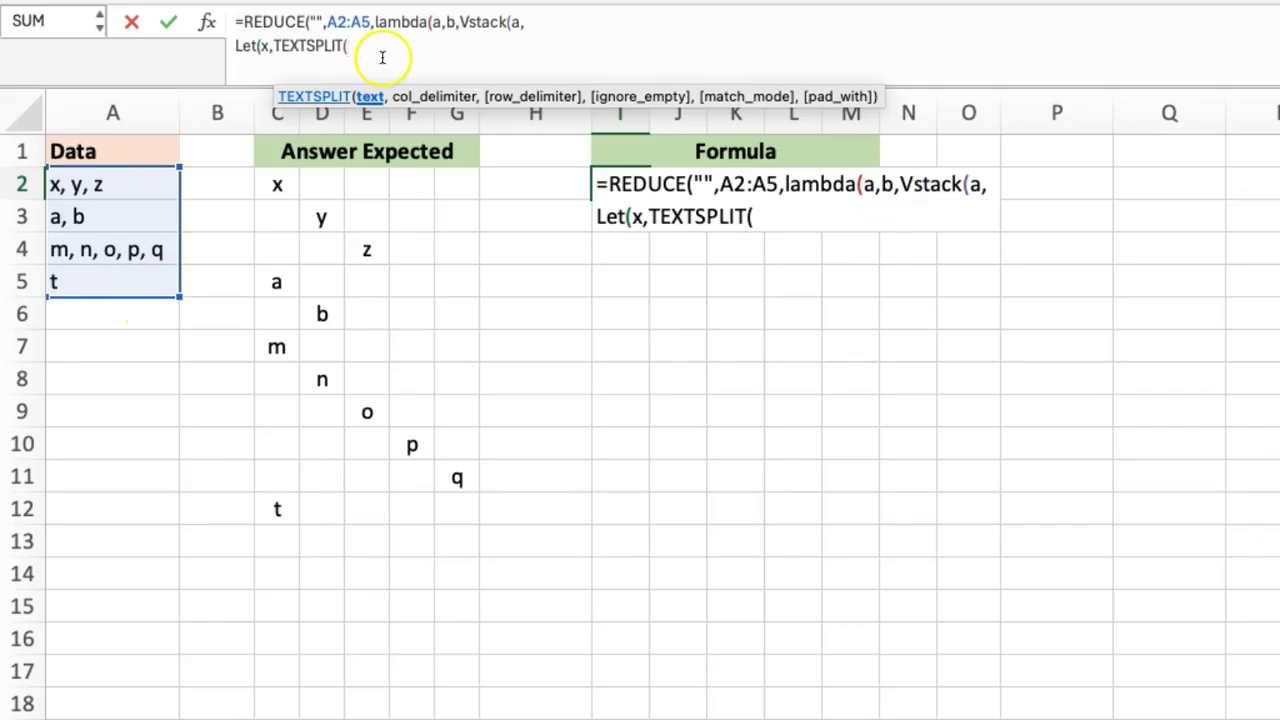
{"action": "type", "text": "b"}
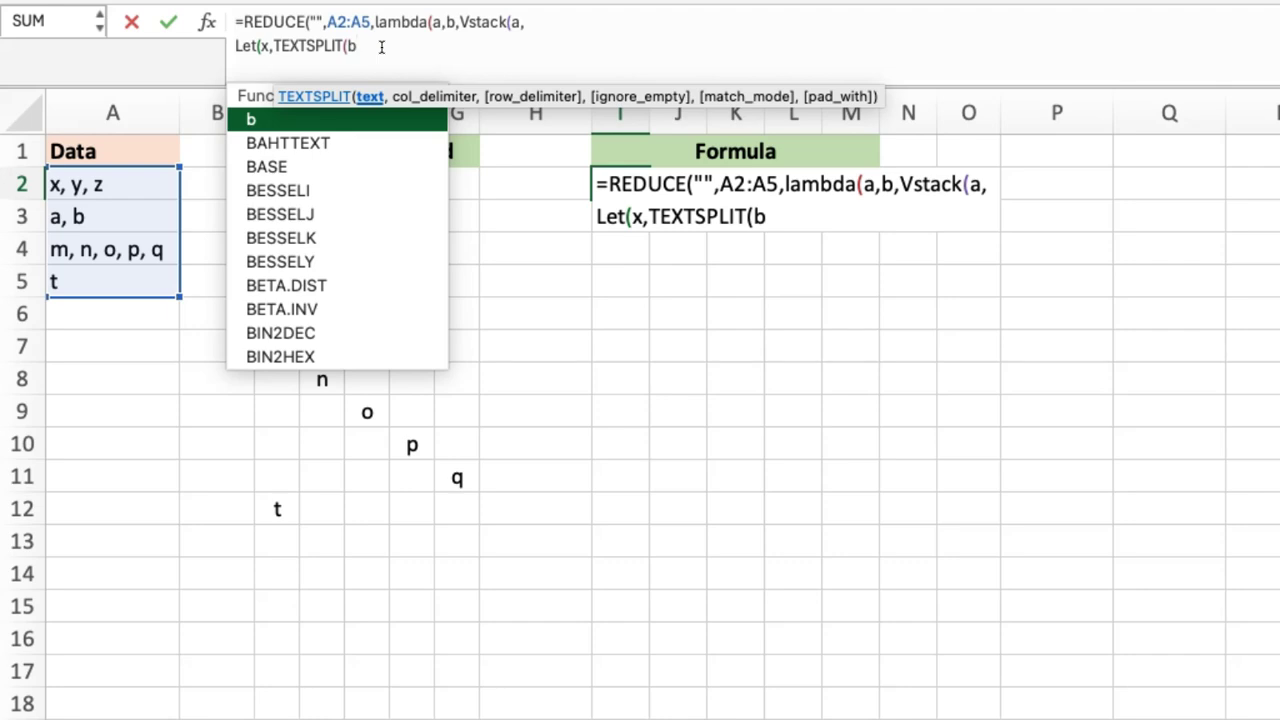
{"action": "type", "text": ",,"}
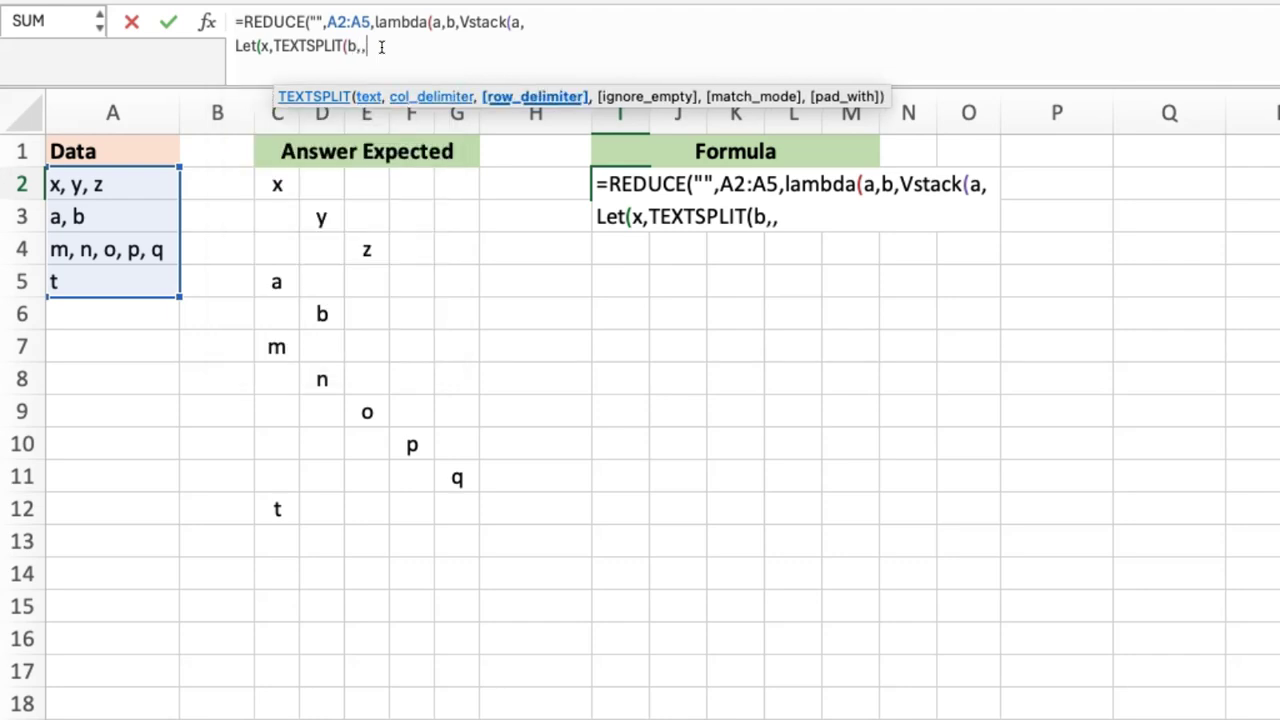
{"action": "type", "text": "\", \")"}
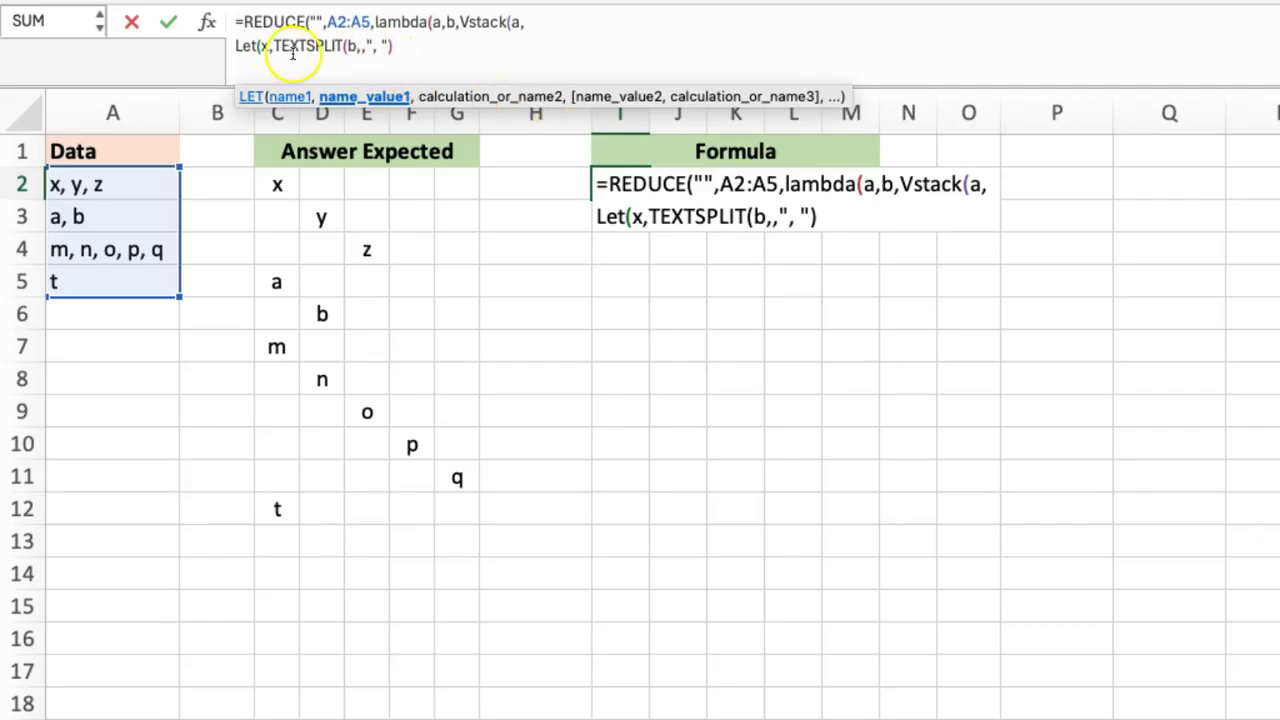
{"action": "type", "text": ","}
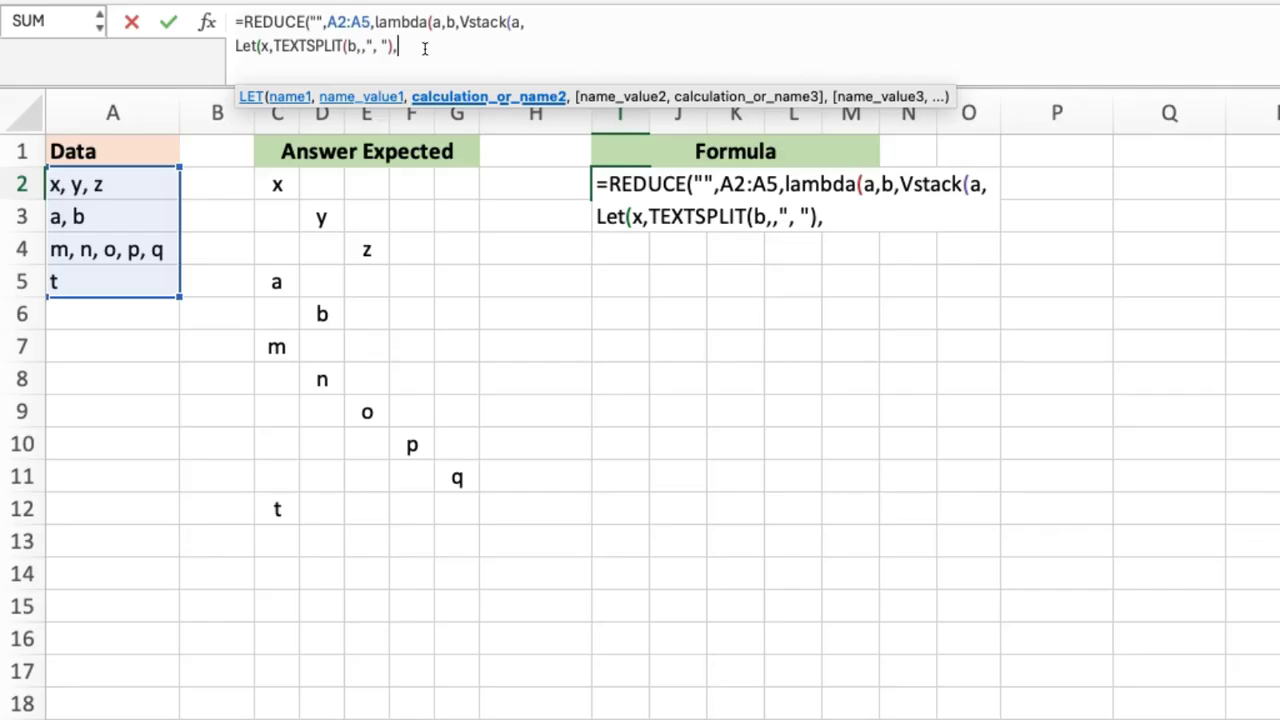
{"action": "type", "text": "n,"}
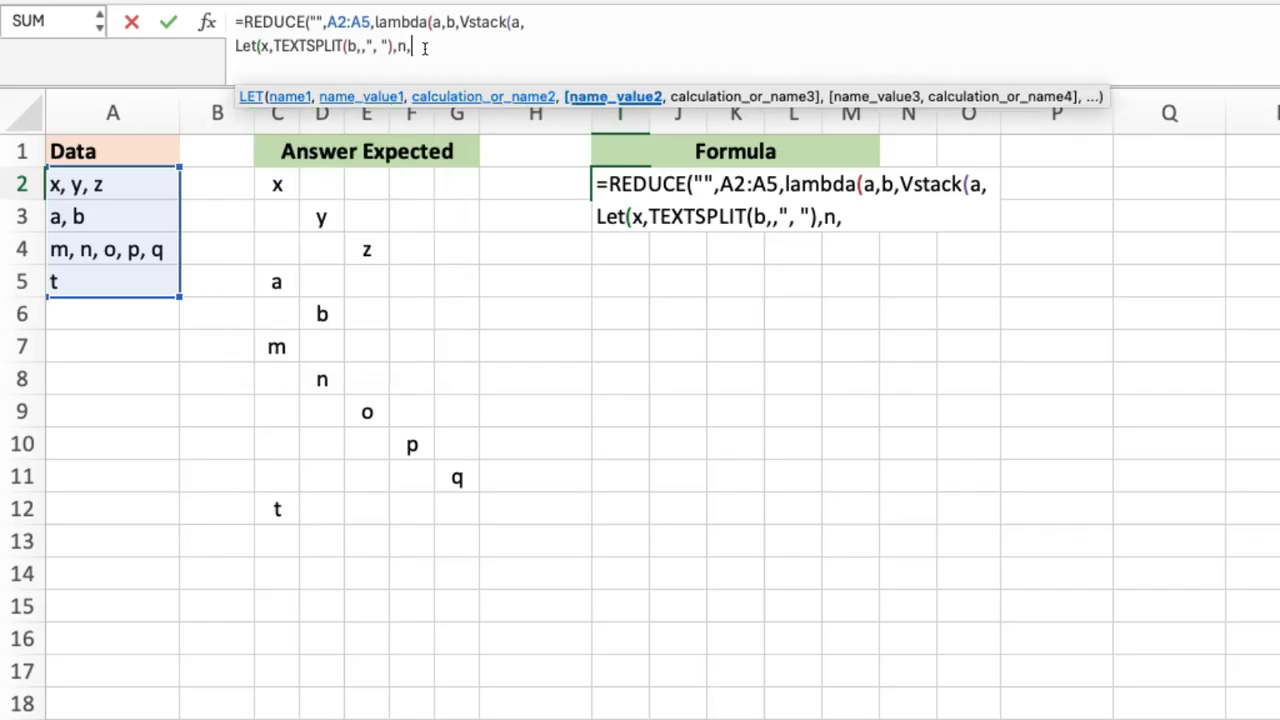
{"action": "type", "text": "rows("}
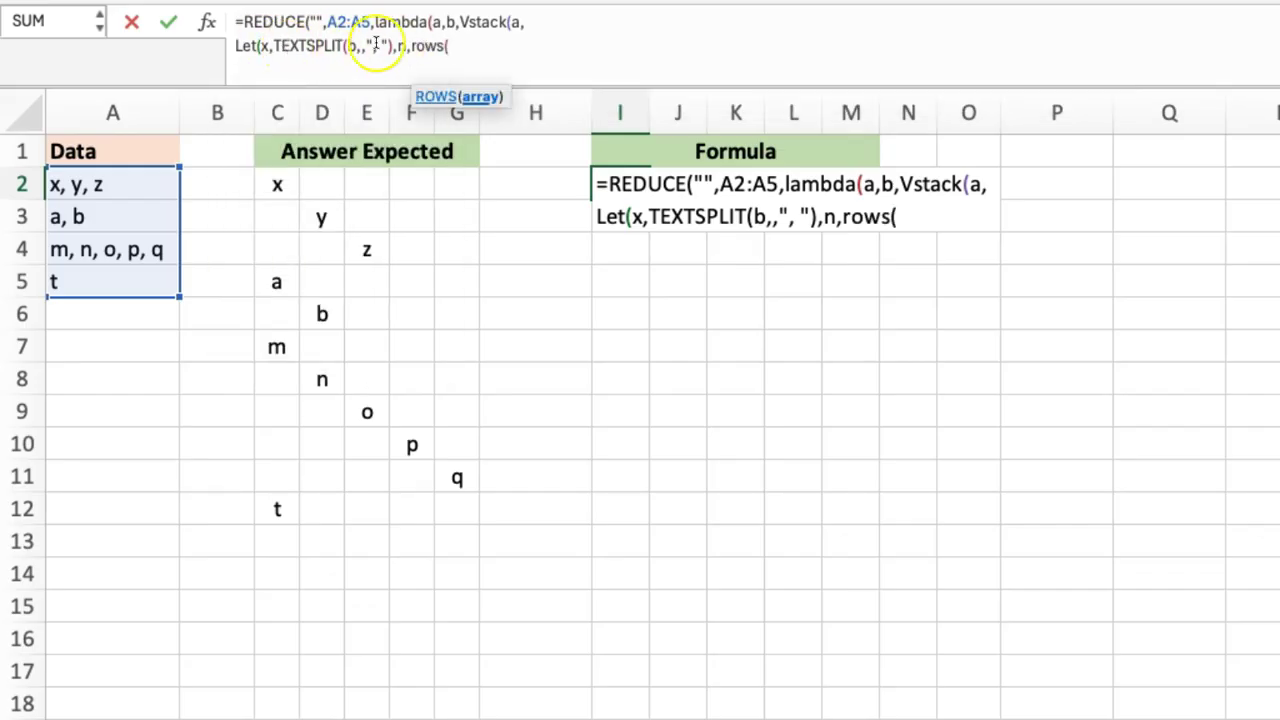
{"action": "type", "text": "x)"}
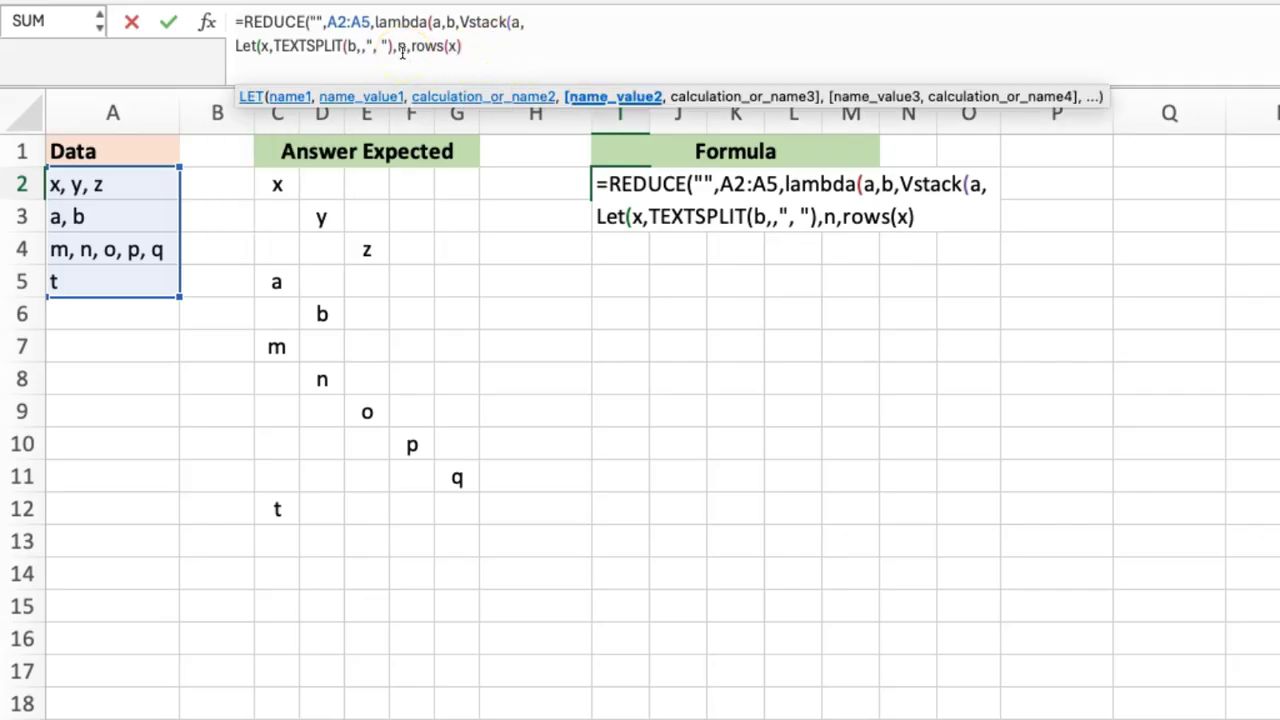
{"action": "left_click", "coordinate": [500, 47]}
- Finish the LET with LEFT(x,MUNIT(n)), close all brackets, and enter it to spill I2:M13
{"action": "type", "text": ",Munit"}
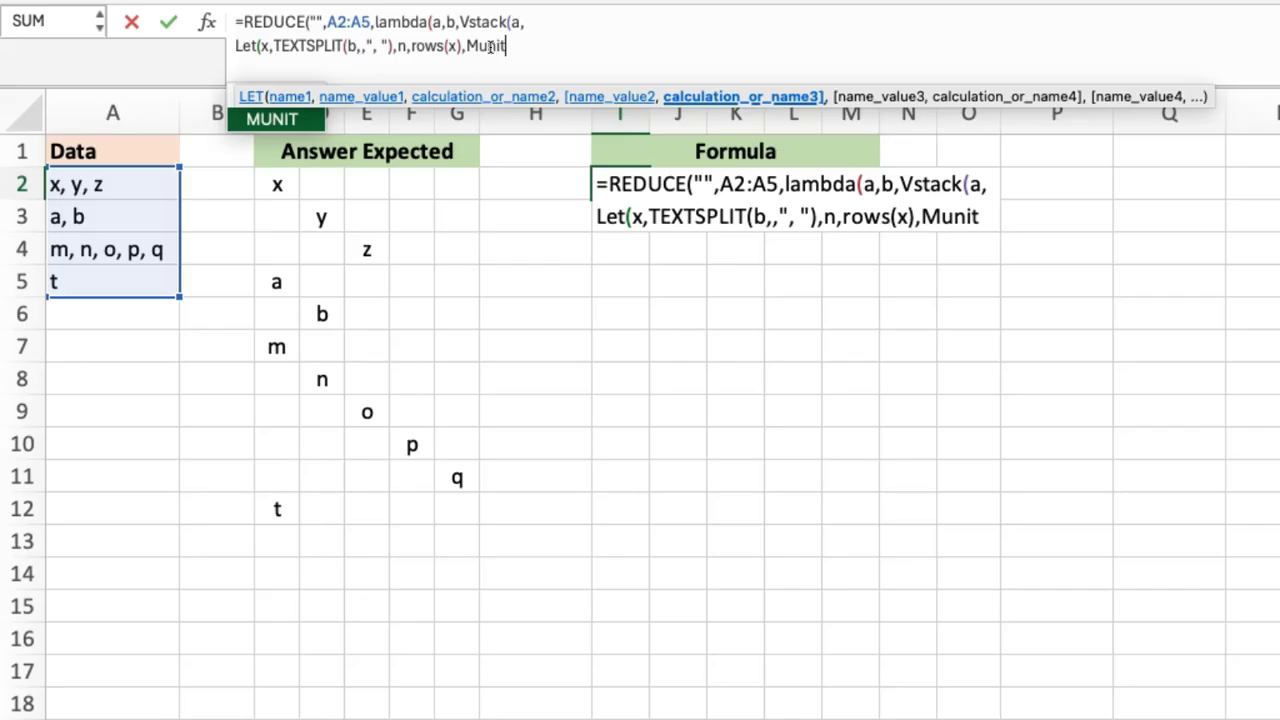
{"action": "key", "text": "Tab"}
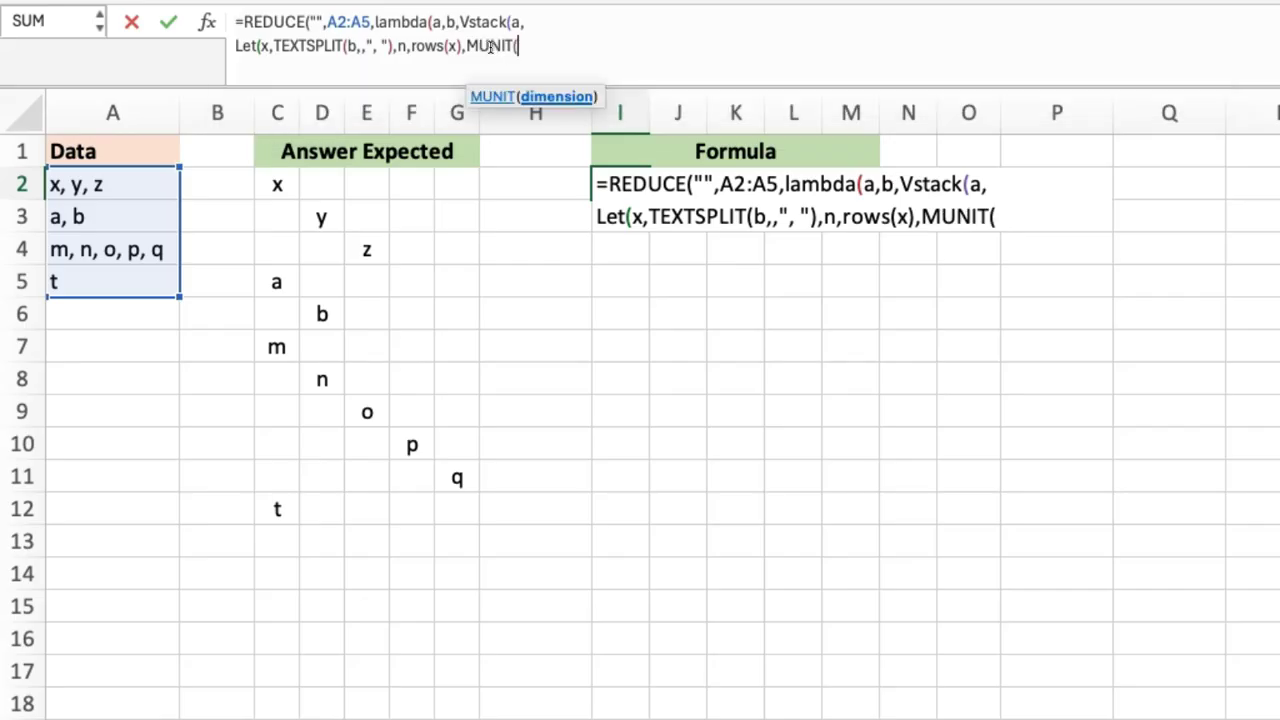
{"action": "type", "text": "n)"}
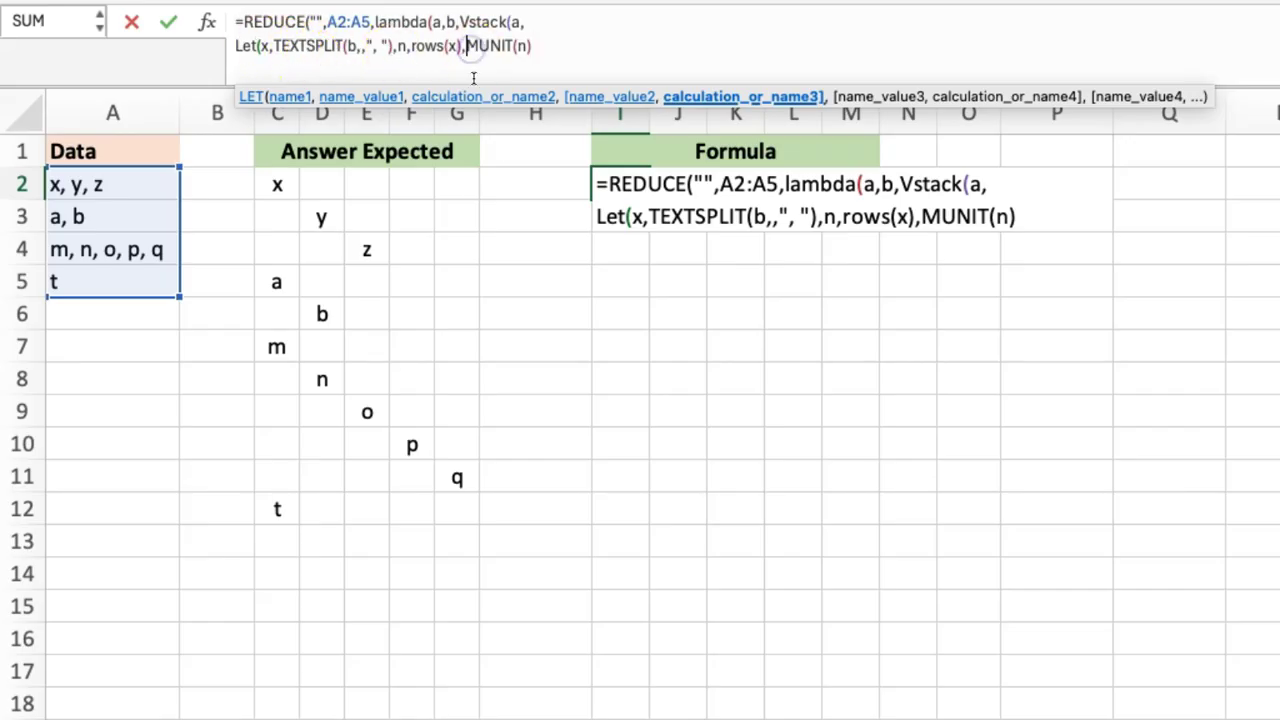
{"action": "type", "text": "Left("}
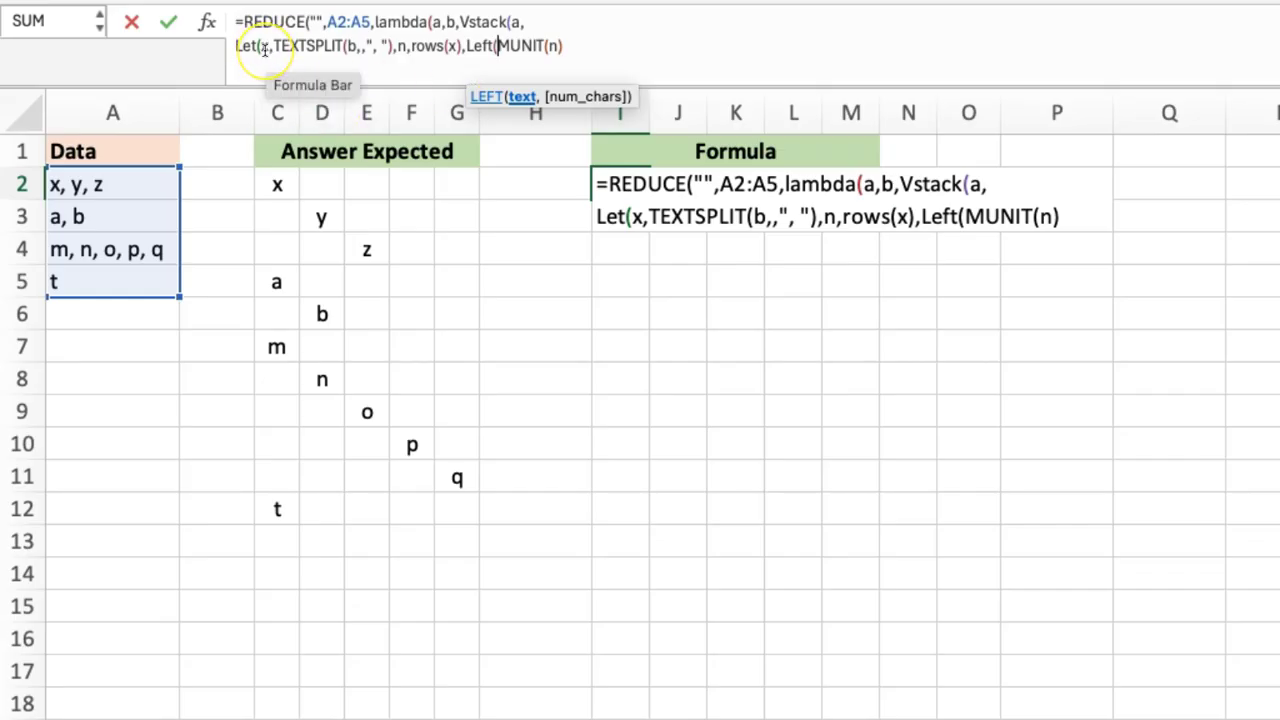
{"action": "type", "text": "x,"}
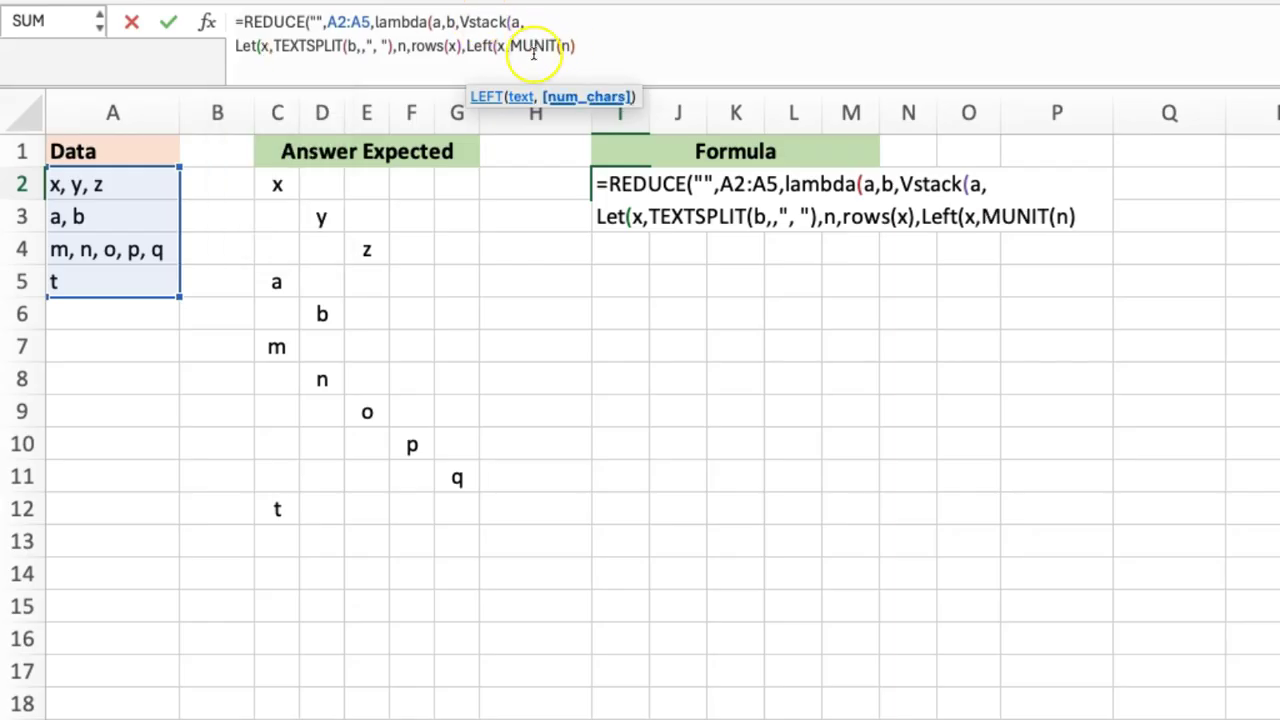
{"action": "left_click", "coordinate": [608, 48]}
{"action": "type", "text": ")"}
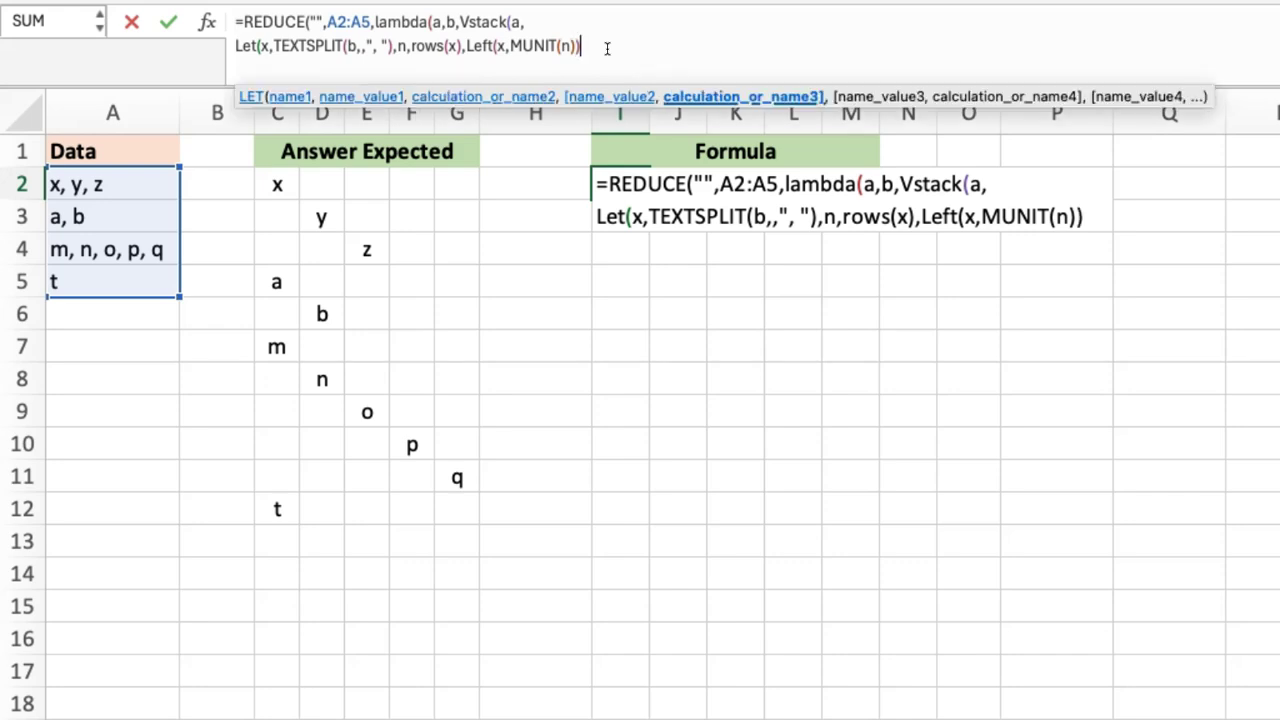
{"action": "type", "text": ")"}
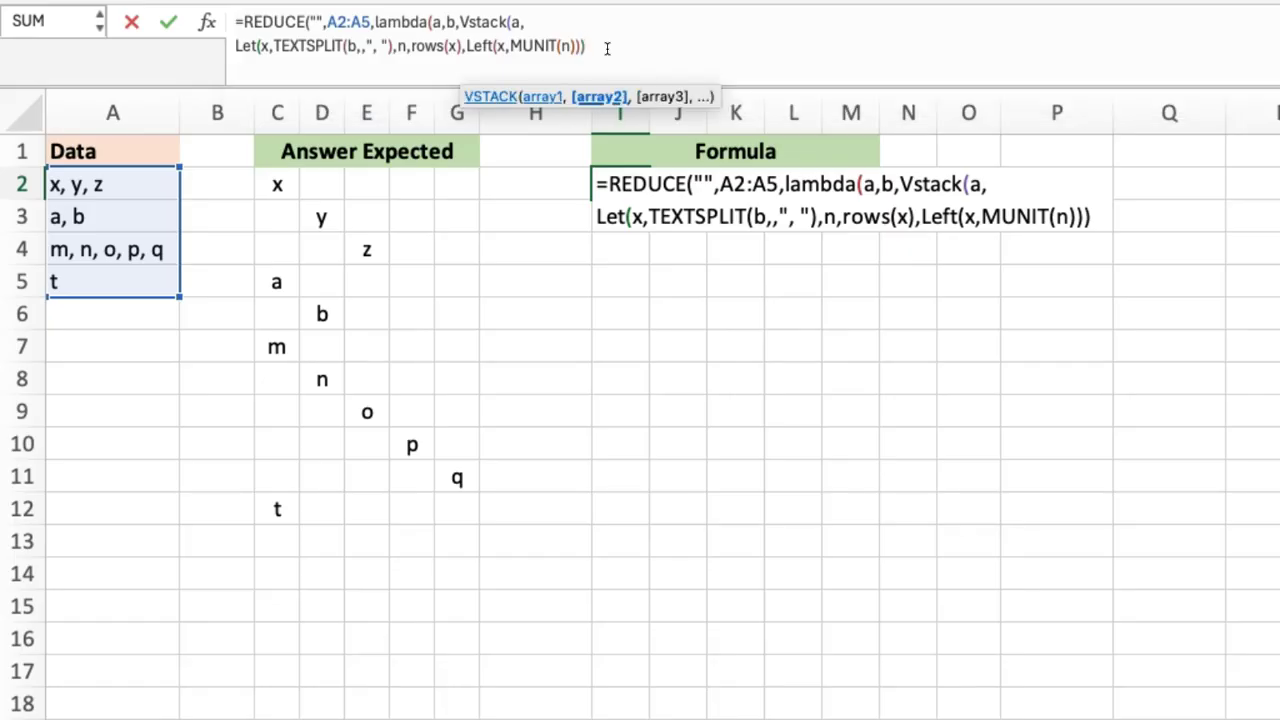
{"action": "type", "text": ")"}
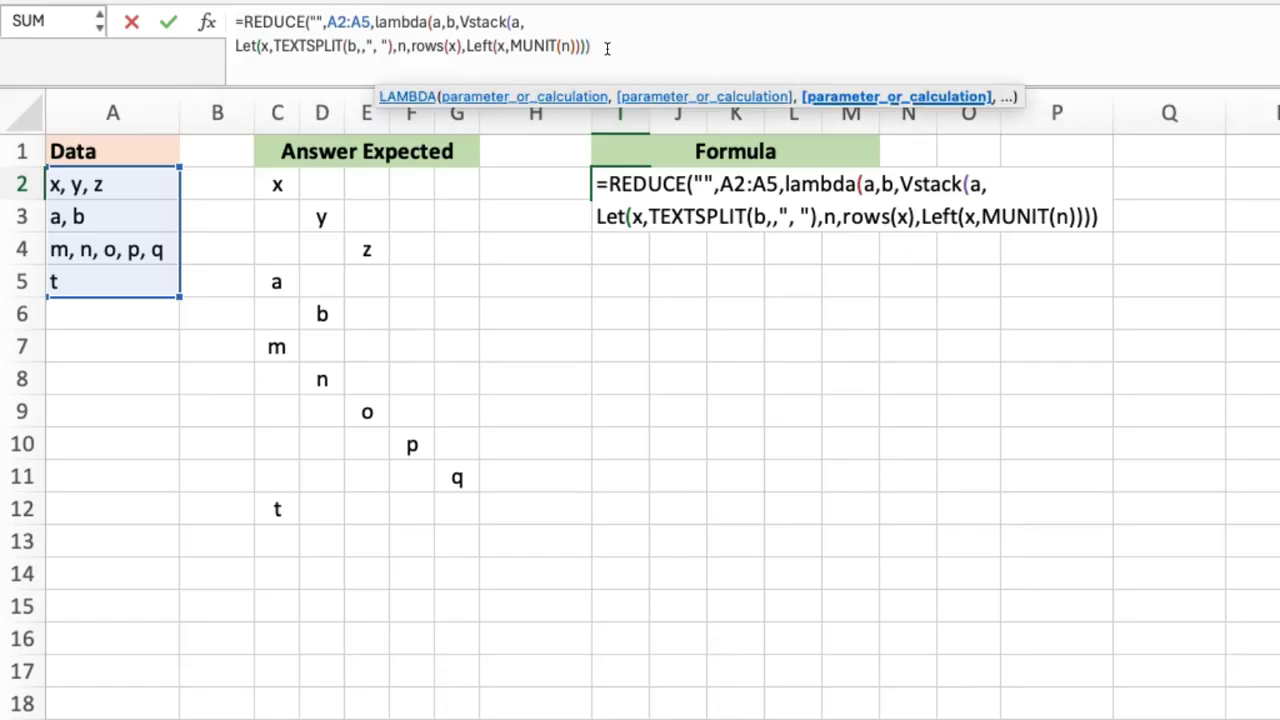
{"action": "type", "text": "))"}
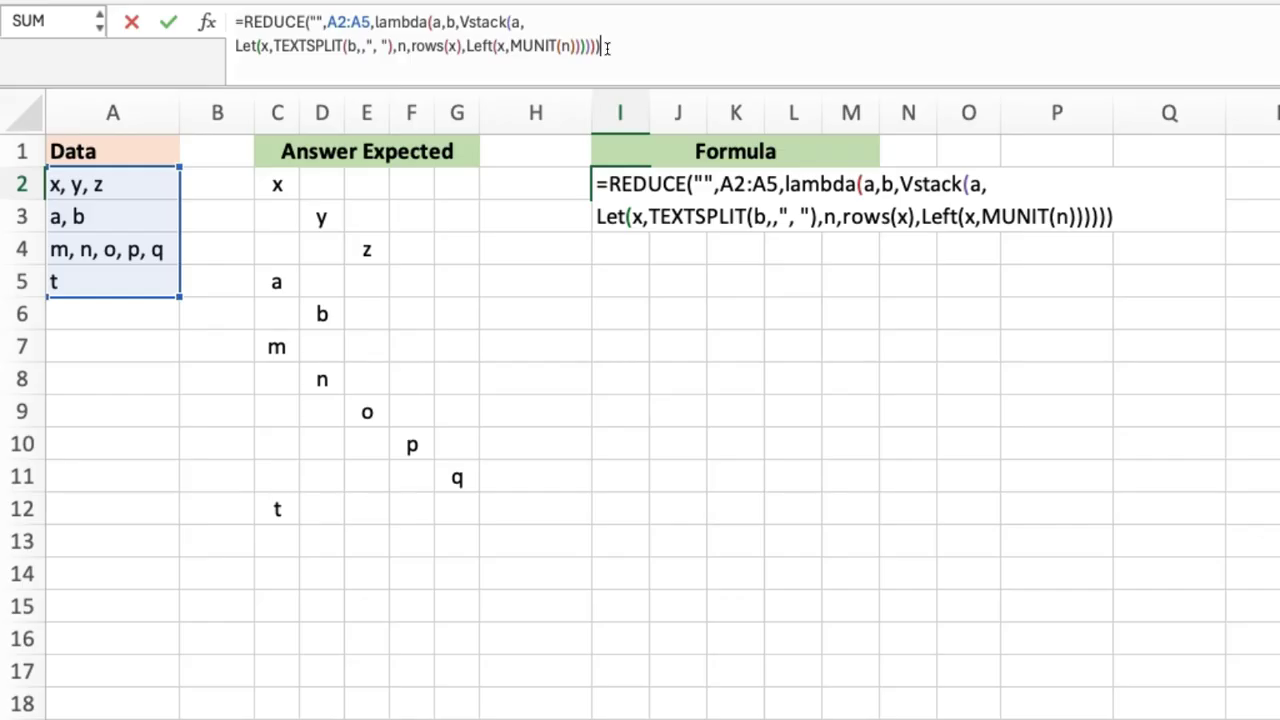
{"action": "key", "text": "Return"}
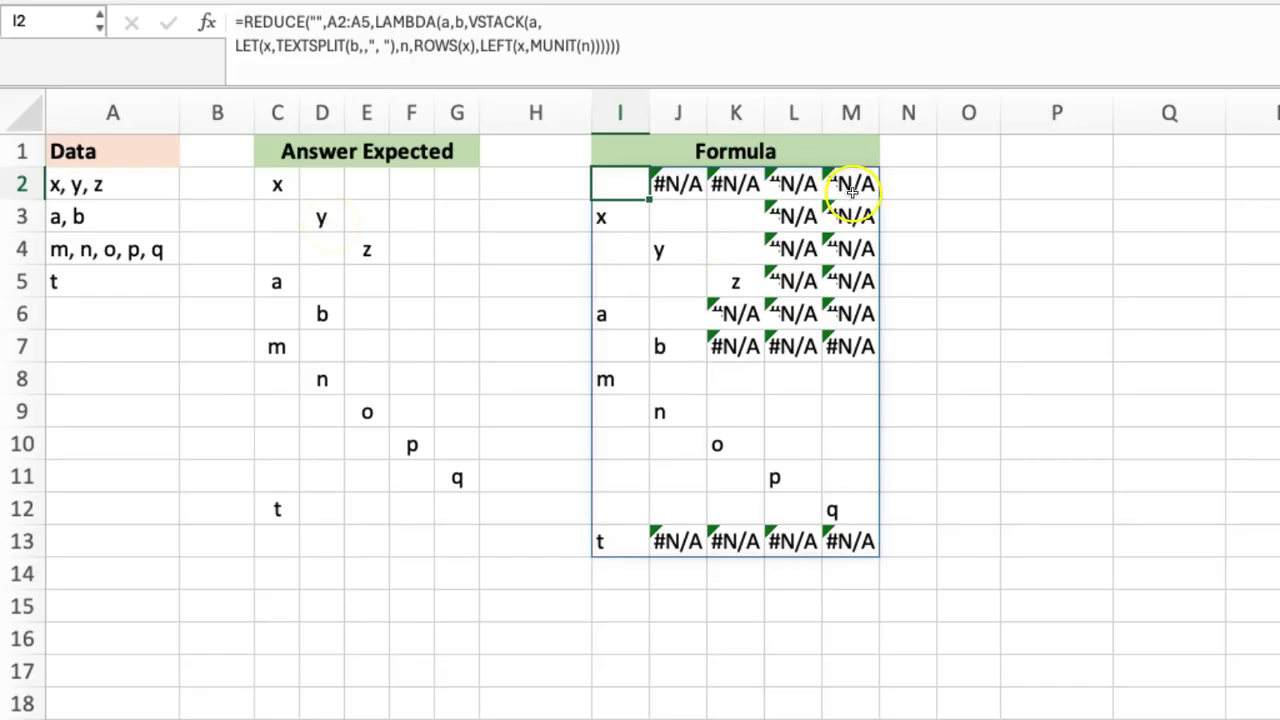
{"action": "left_click_drag", "start_coordinate": [280, 186], "coordinate": [366, 249]}
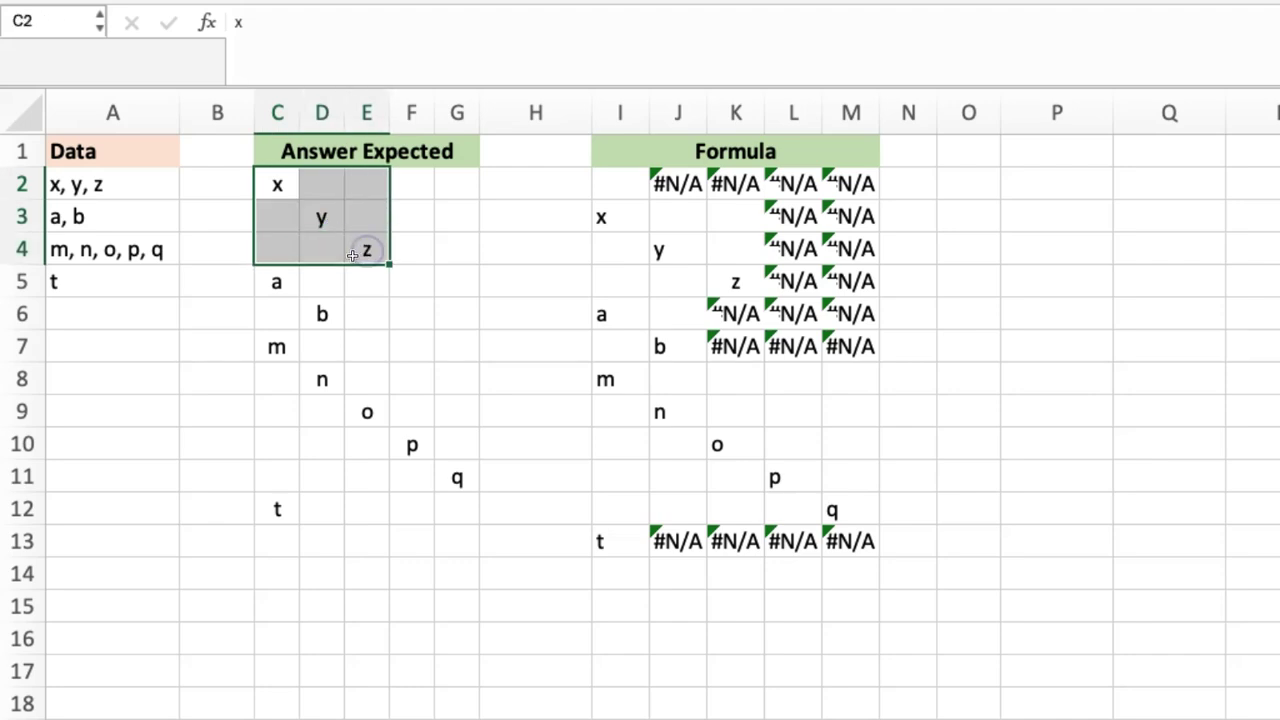
{"action": "left_click_drag", "start_coordinate": [284, 280], "coordinate": [314, 313], "text": "ctrl"}
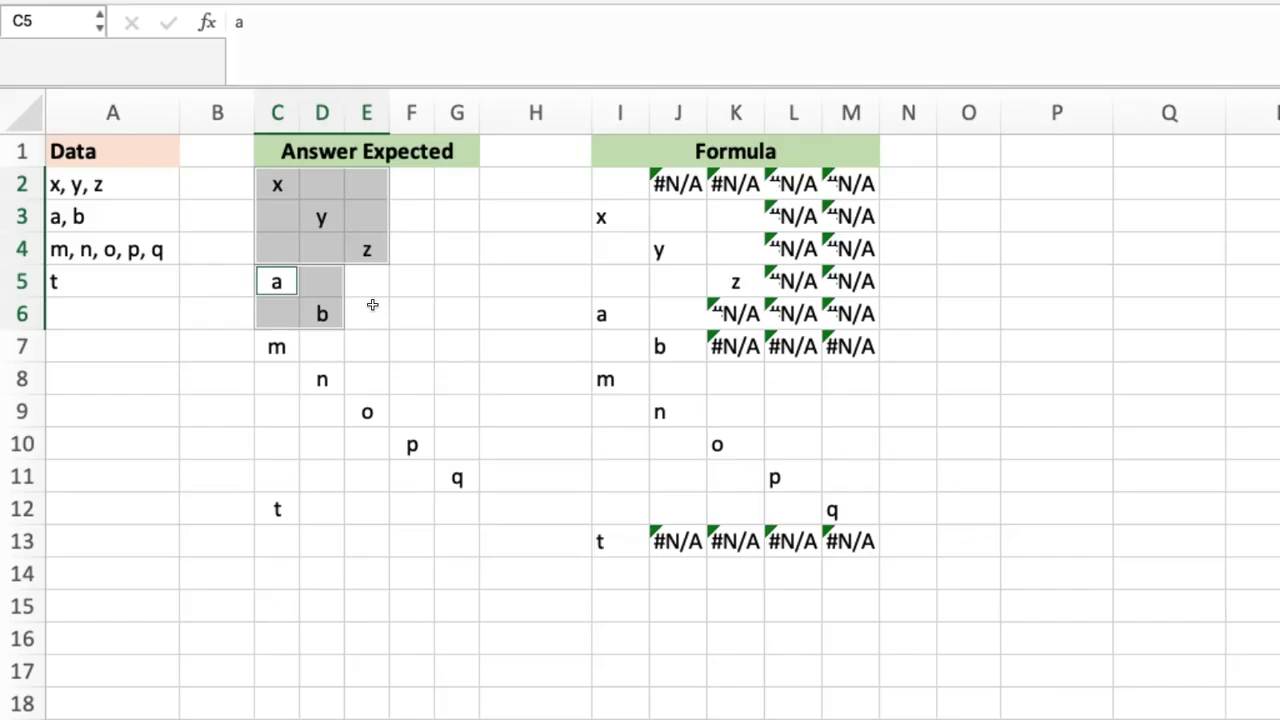
{"action": "left_click_drag", "start_coordinate": [296, 189], "coordinate": [368, 306]}
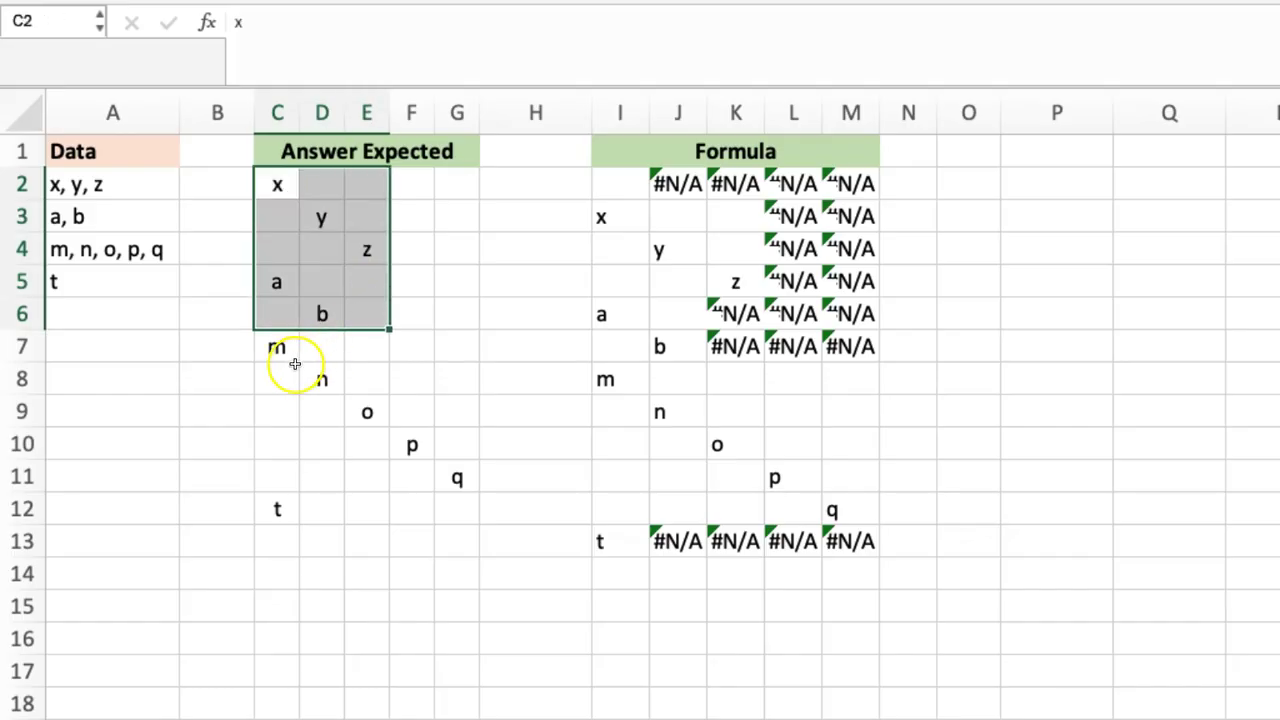
{"action": "left_click_drag", "start_coordinate": [292, 349], "coordinate": [449, 477]}
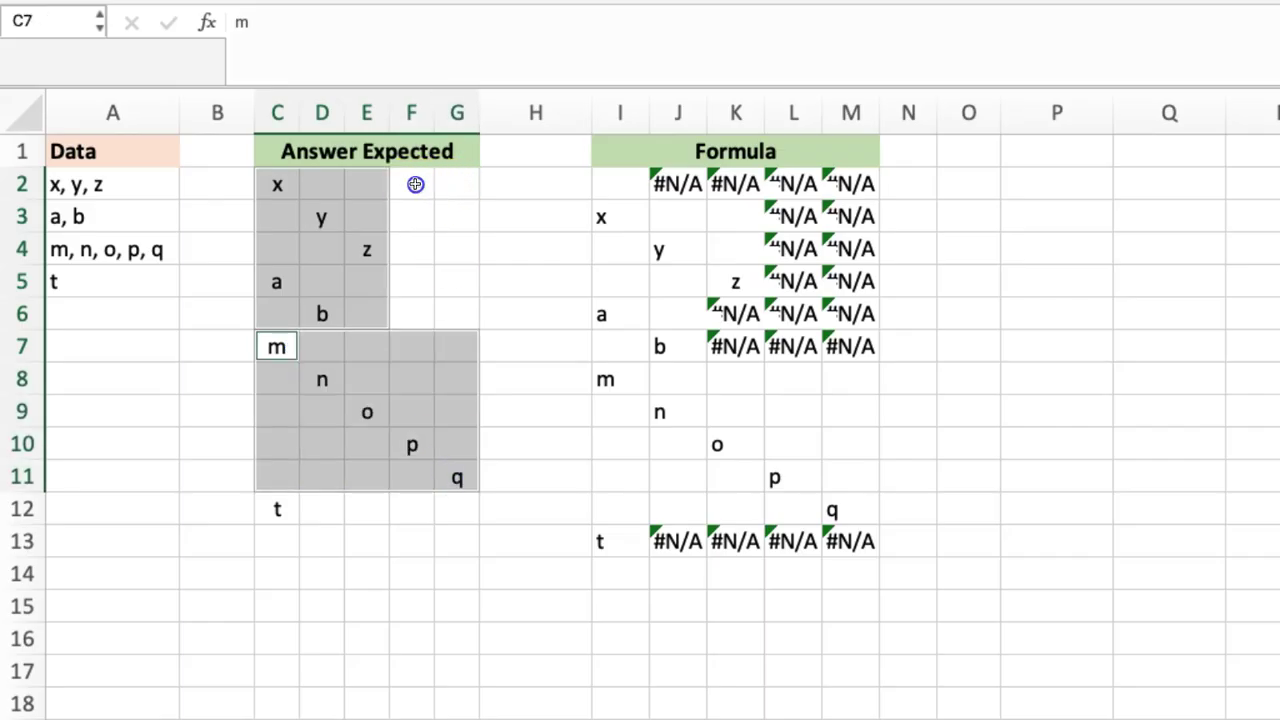
{"action": "left_click", "coordinate": [421, 182], "text": "super"}
{"action": "mouse_move", "coordinate": [421, 182]}
{"action": "left_mouse_down"}
{"action": "mouse_move", "coordinate": [449, 294]}
{"action": "mouse_move", "coordinate": [455, 248]}
{"action": "mouse_move", "coordinate": [446, 231]}
{"action": "mouse_move", "coordinate": [446, 280]}
{"action": "mouse_move", "coordinate": [451, 246]}
{"action": "mouse_move", "coordinate": [416, 182]}
{"action": "left_mouse_up"}
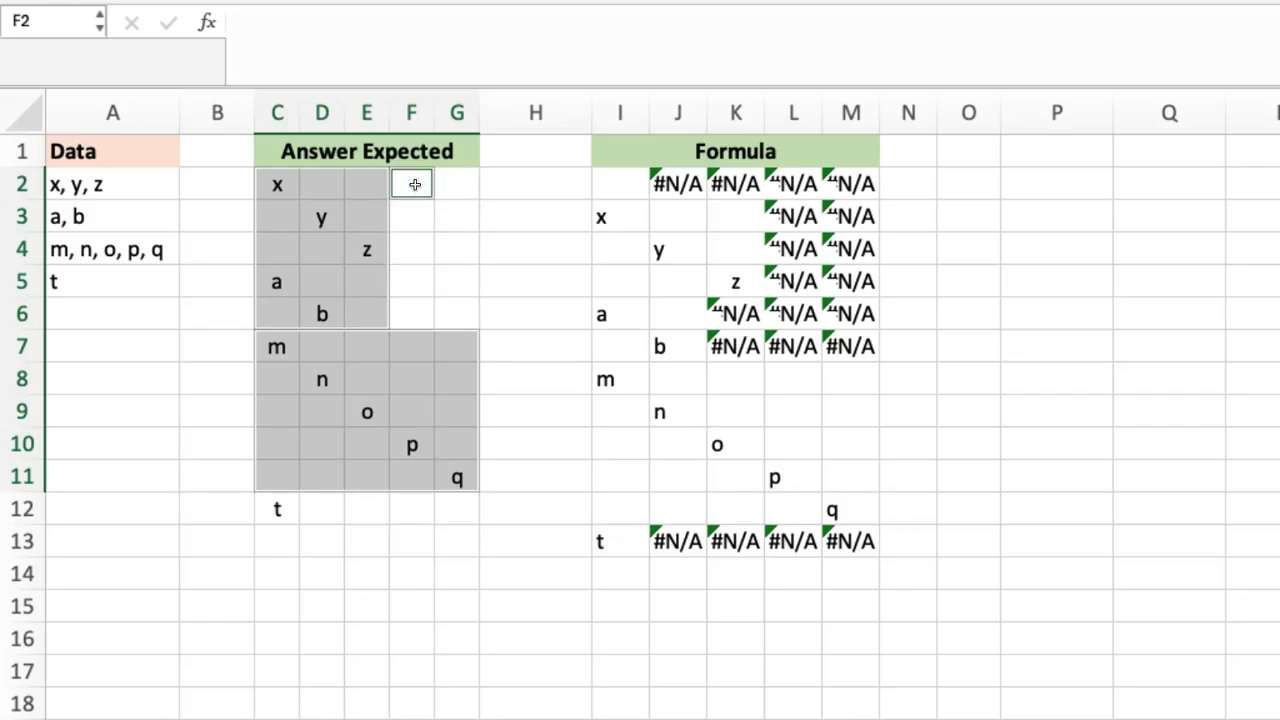
{"action": "left_click", "coordinate": [623, 181]}
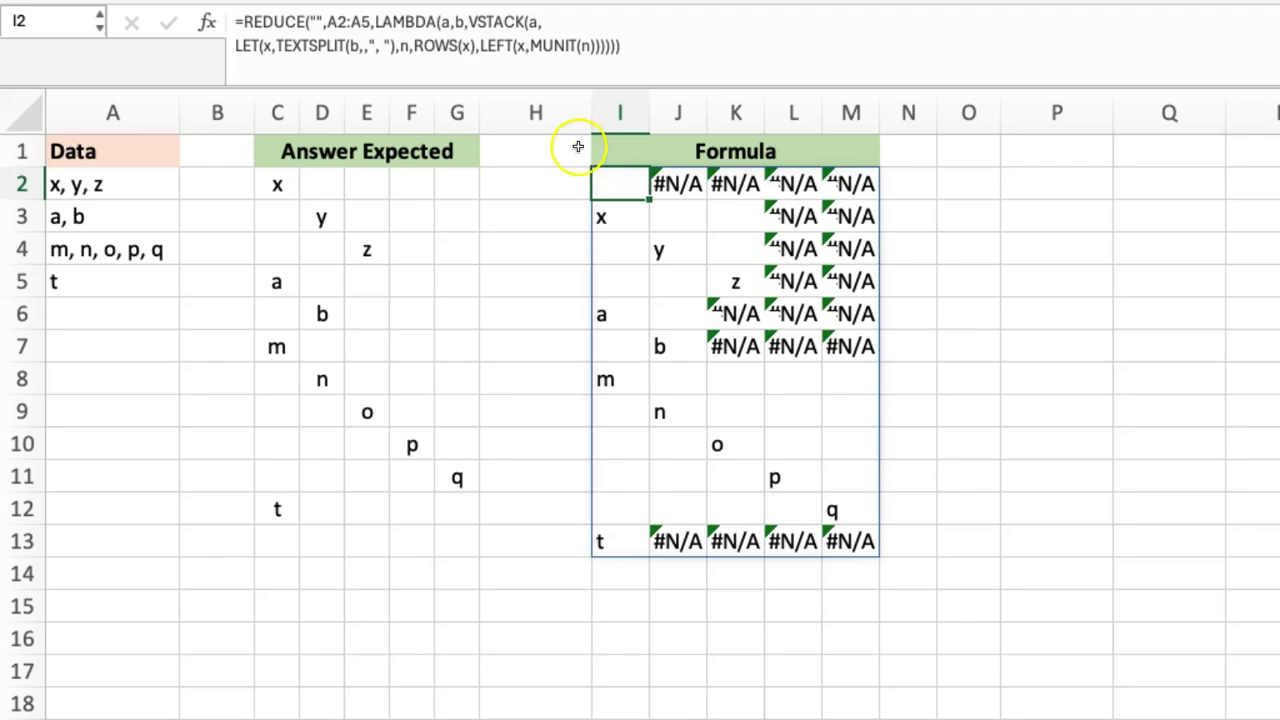
- Wrap the VSTACK call in IFNA(...,"") so #N/A padding becomes blank cells
{"action": "left_click", "coordinate": [470, 21]}
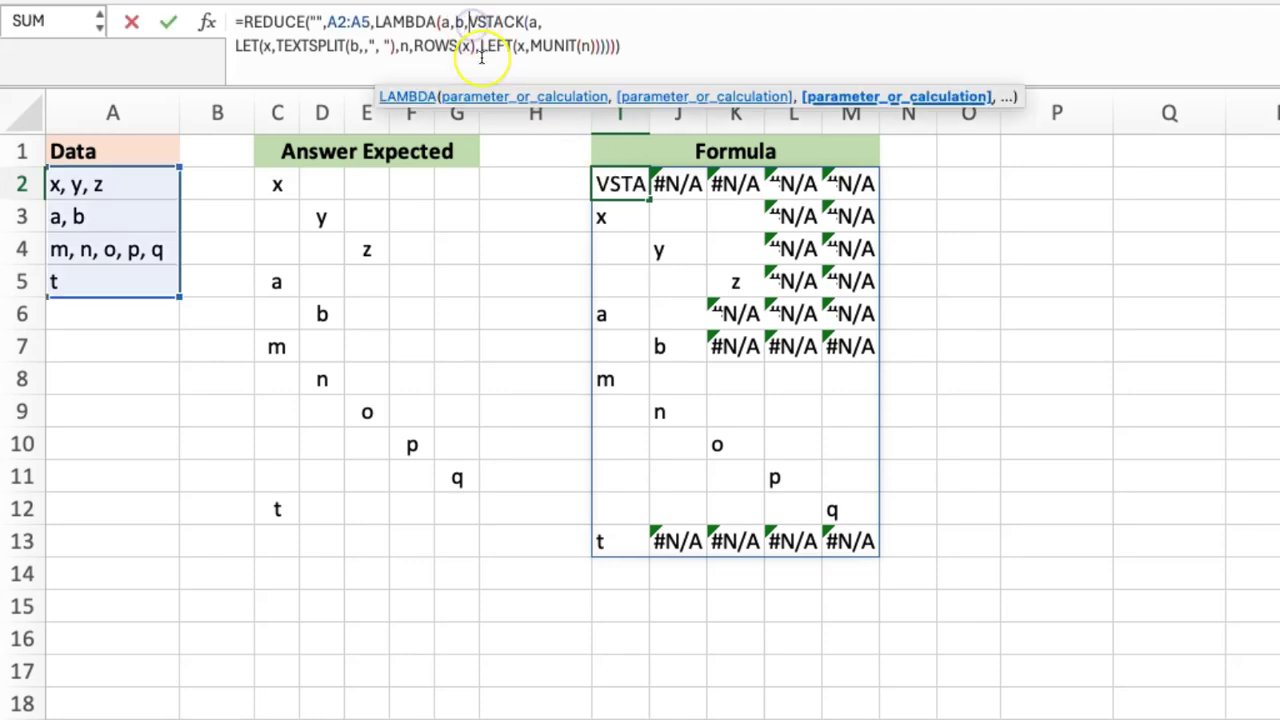
{"action": "type", "text": "ifna("}
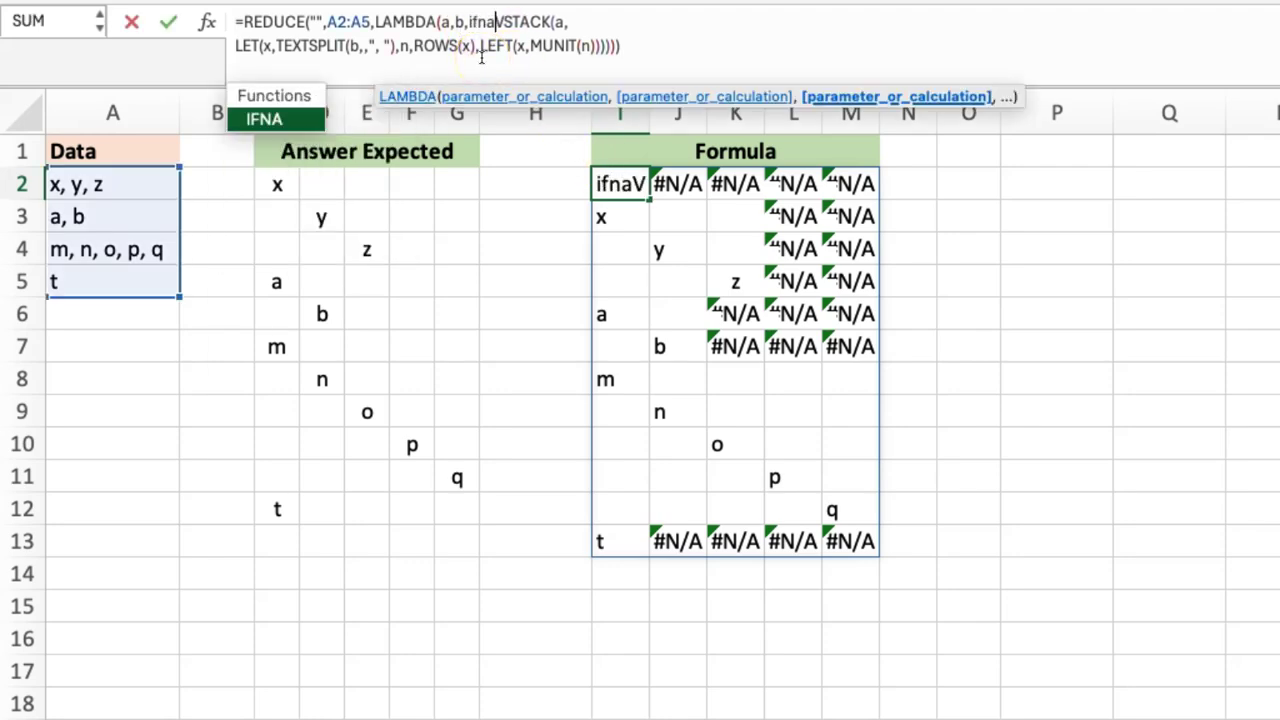
{"action": "left_click", "coordinate": [603, 45]}
{"action": "key", "text": "Right"}
{"action": "key", "text": "Right"}
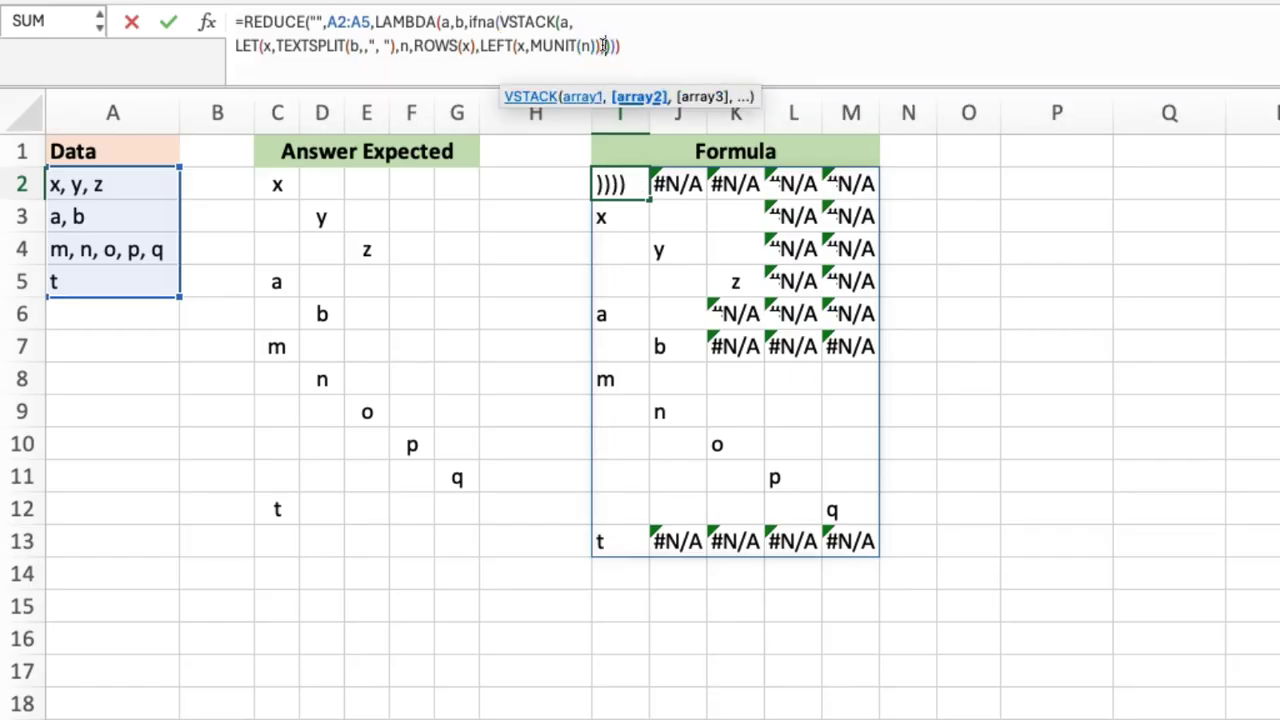
{"action": "type", "text": ","}
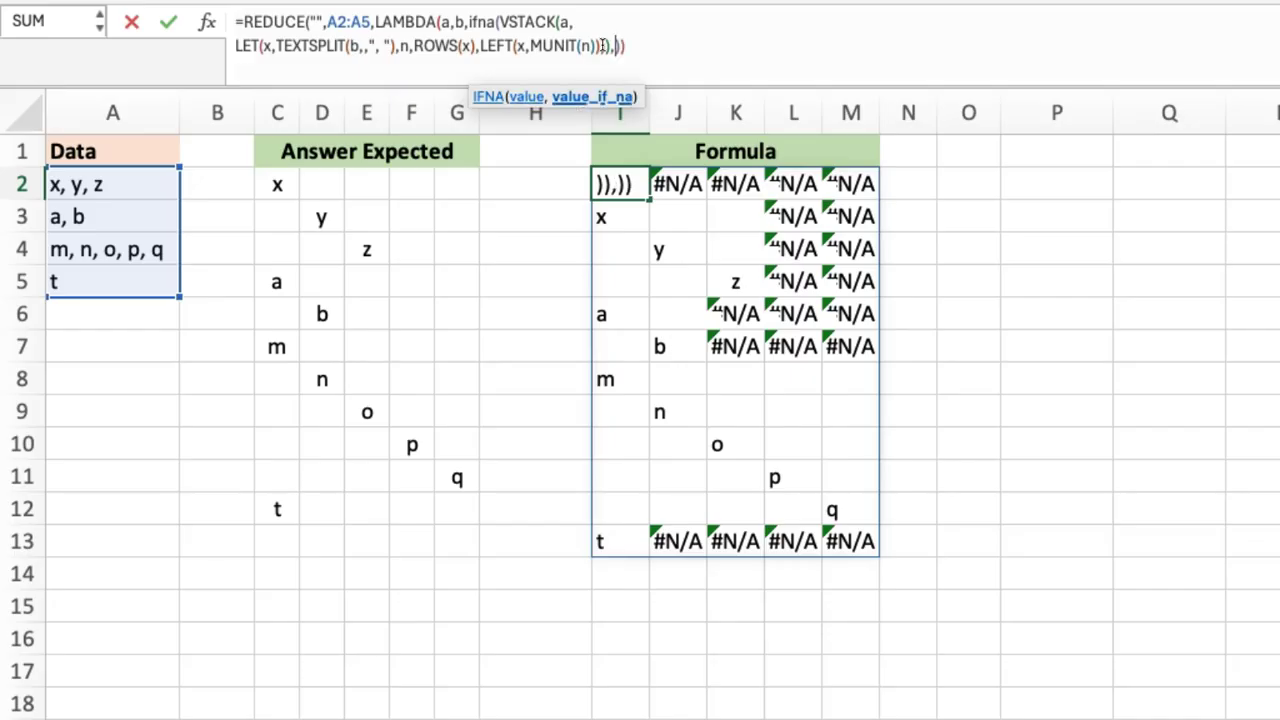
{"action": "type", "text": "\"\""}
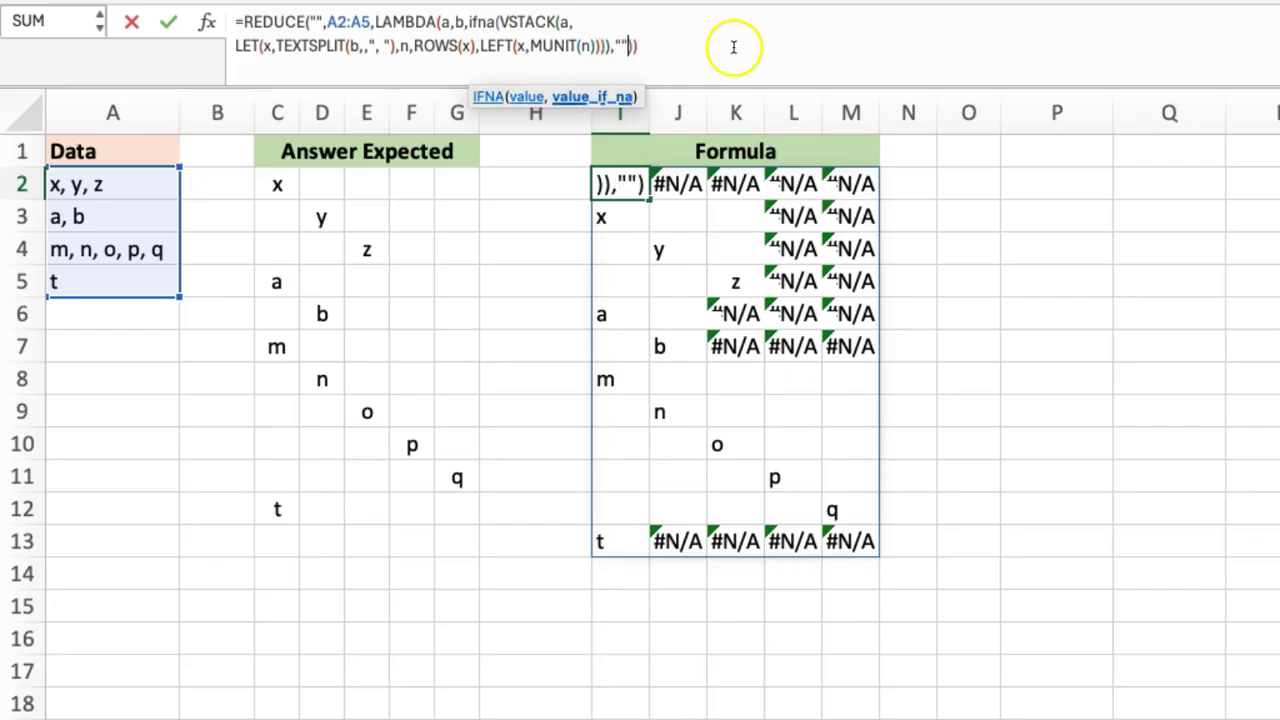
{"action": "type", "text": ")"}
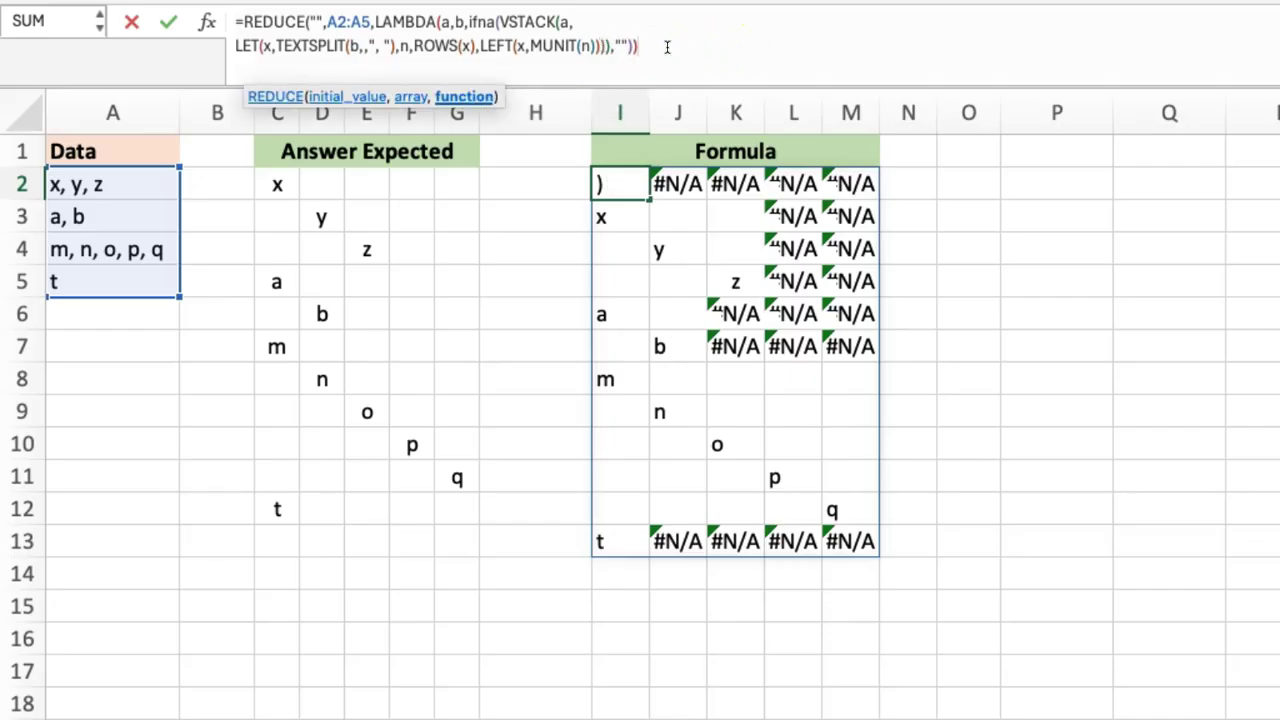
{"action": "type", "text": ")"}
{"action": "key", "text": "Return"}
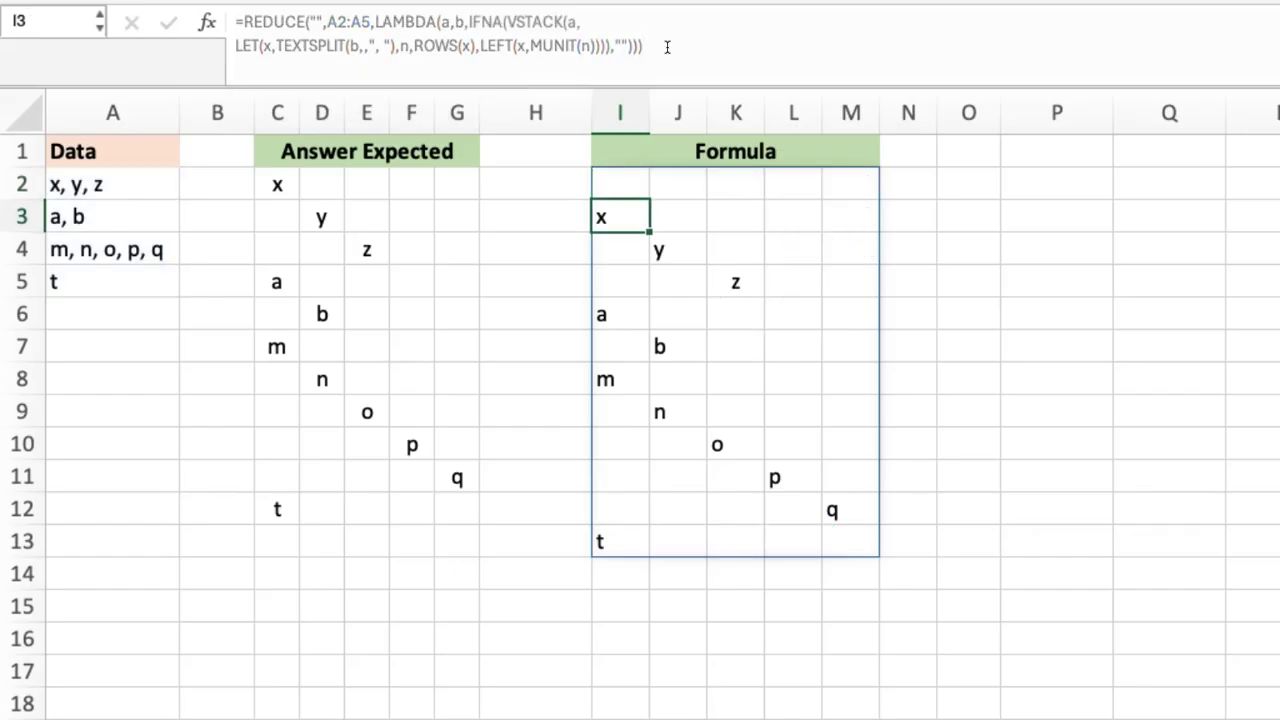
{"action": "key", "text": "Up"}
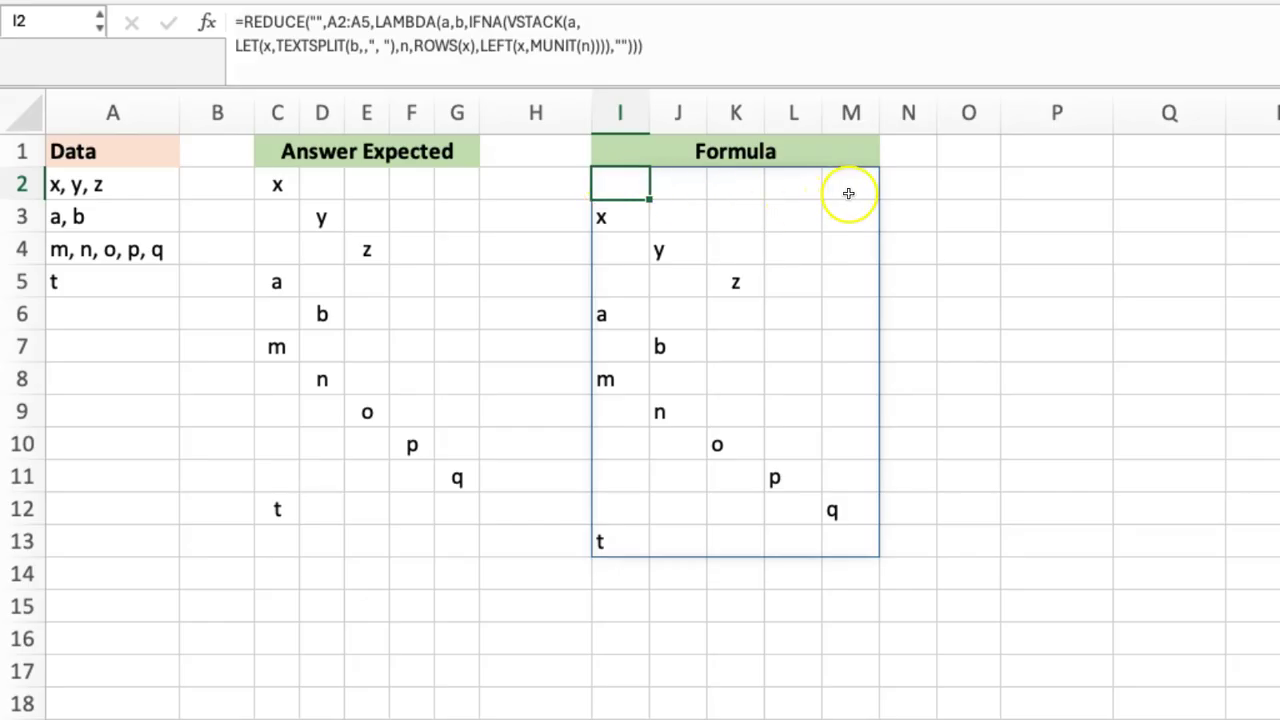
- Wrap the I2 formula in DROP(...,1) to drop the blank first row of the spill
{"action": "left_click", "coordinate": [241, 21]}
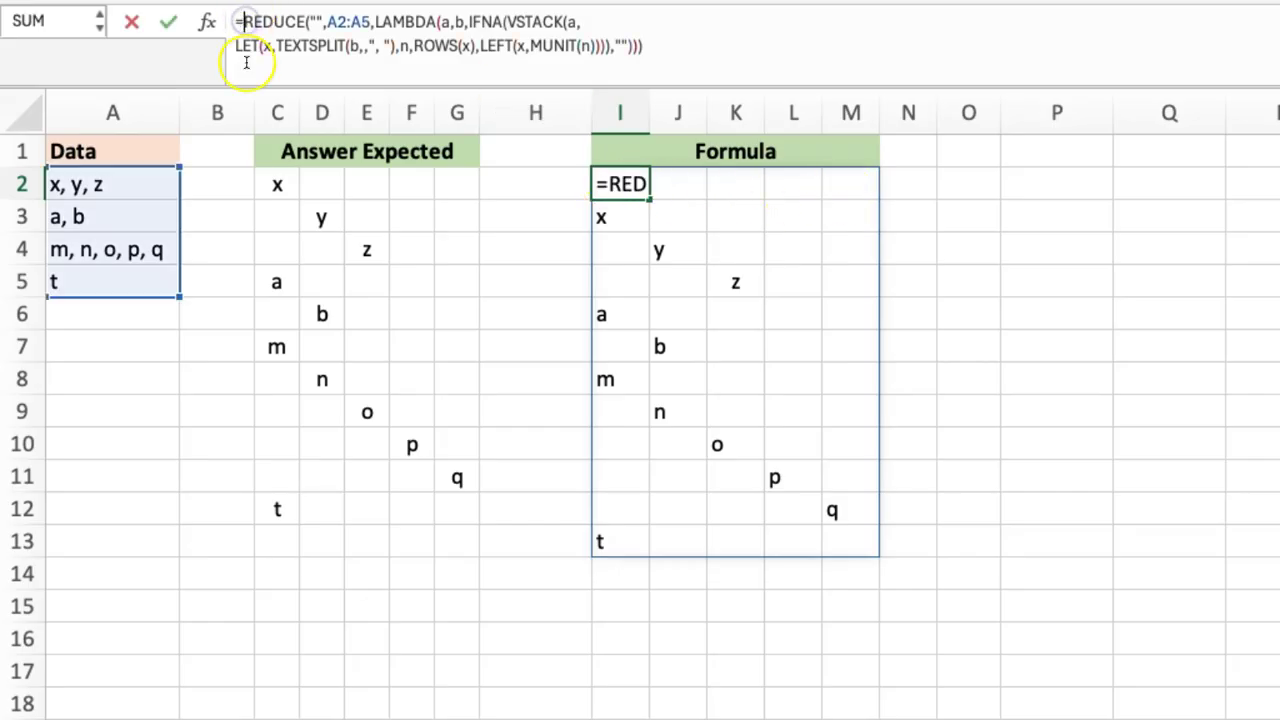
{"action": "type", "text": "drop"}
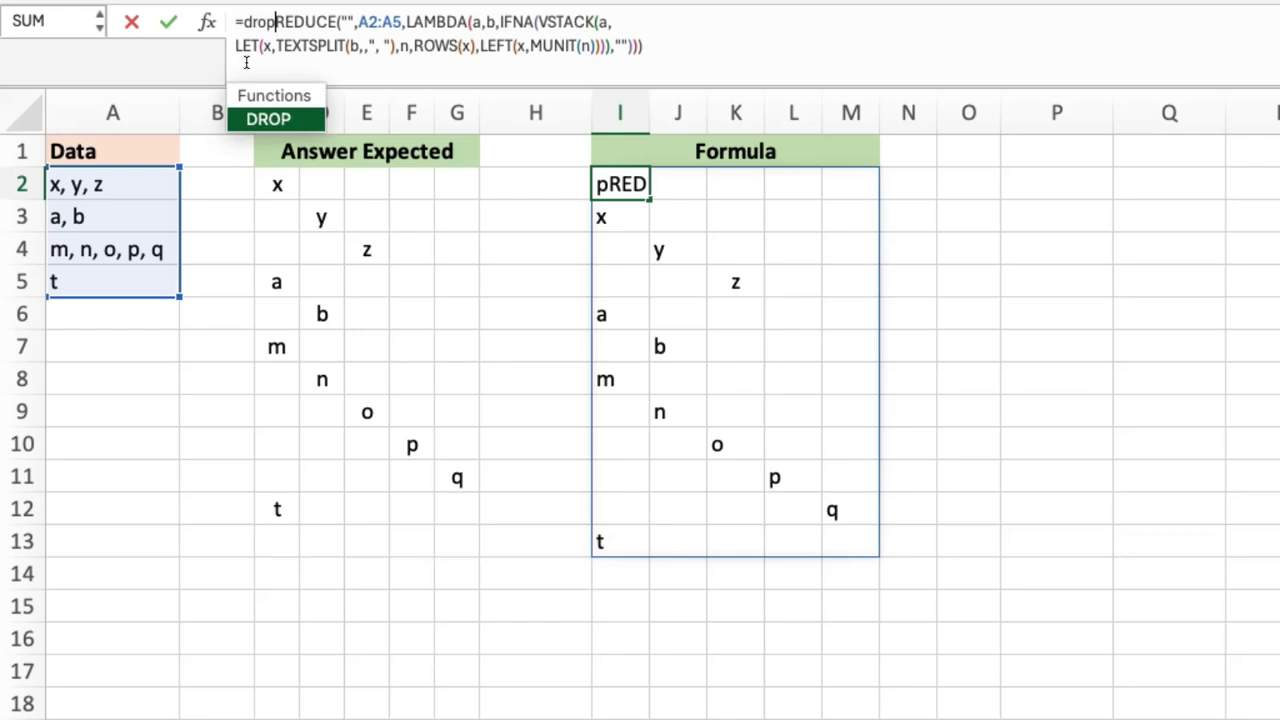
{"action": "type", "text": "("}
{"action": "left_click", "coordinate": [674, 47]}
{"action": "type", "text": ","}
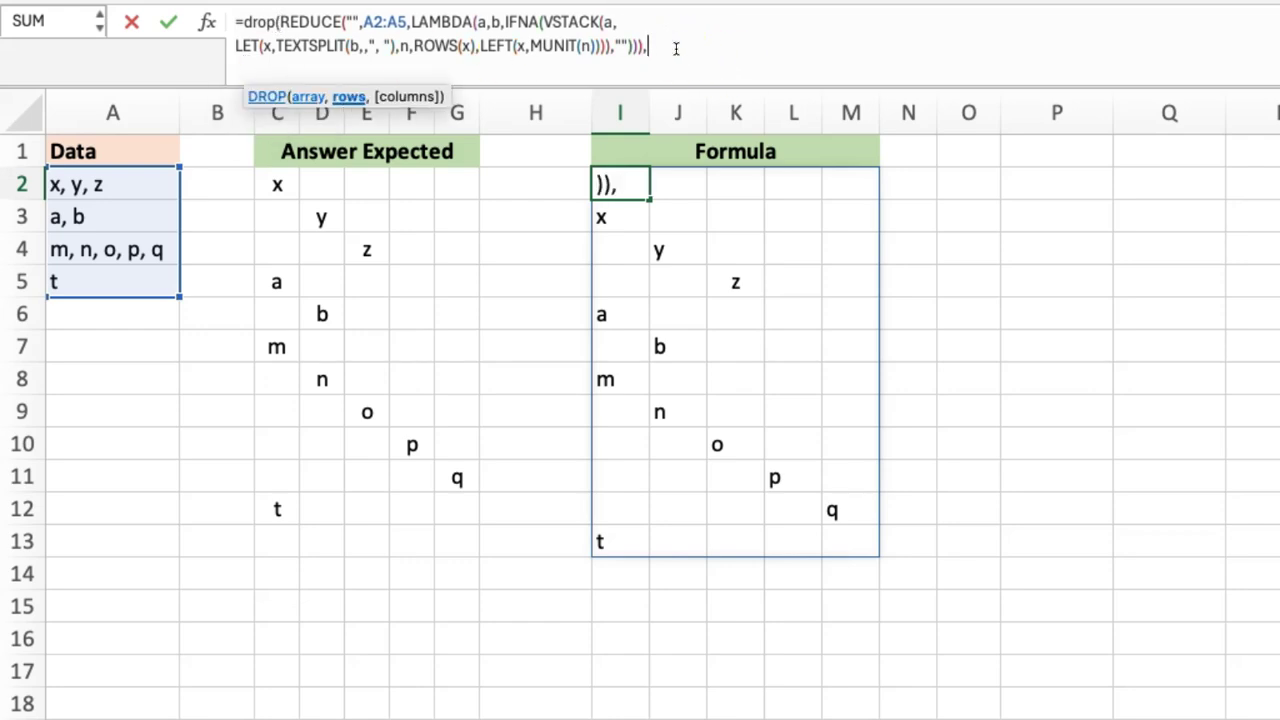
{"action": "type", "text": "1)"}
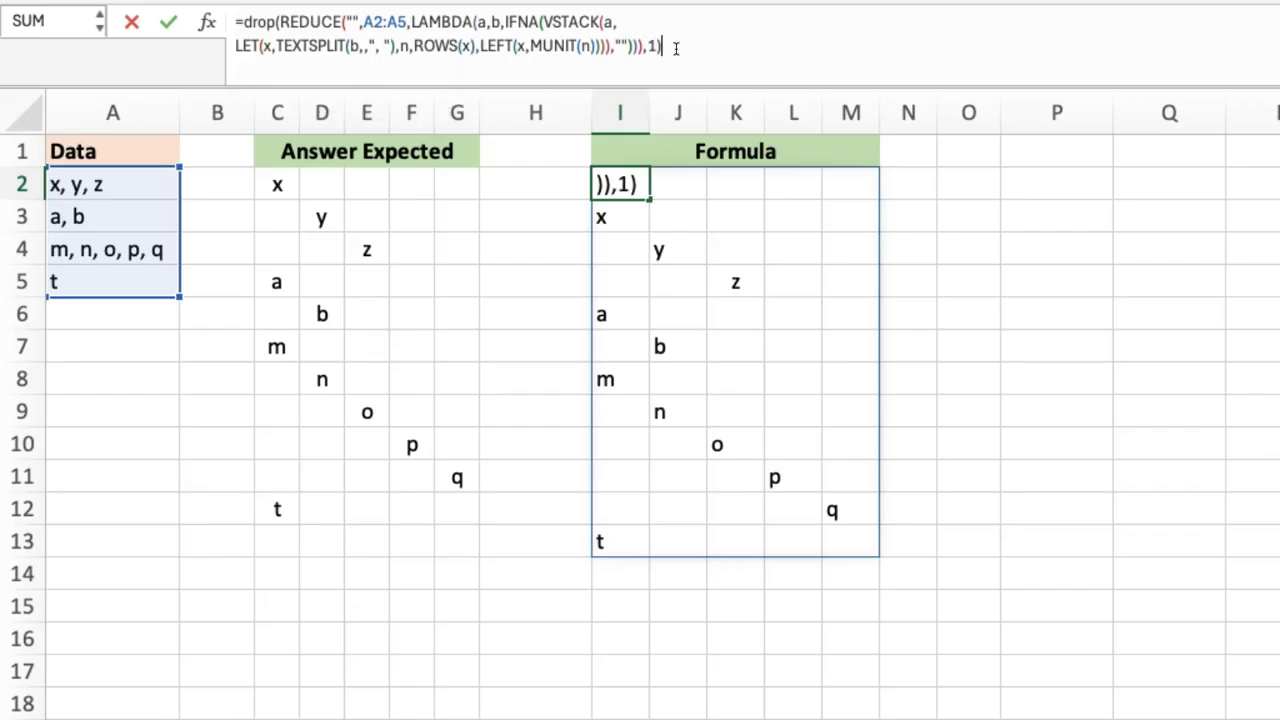
{"action": "key", "text": "Return"}
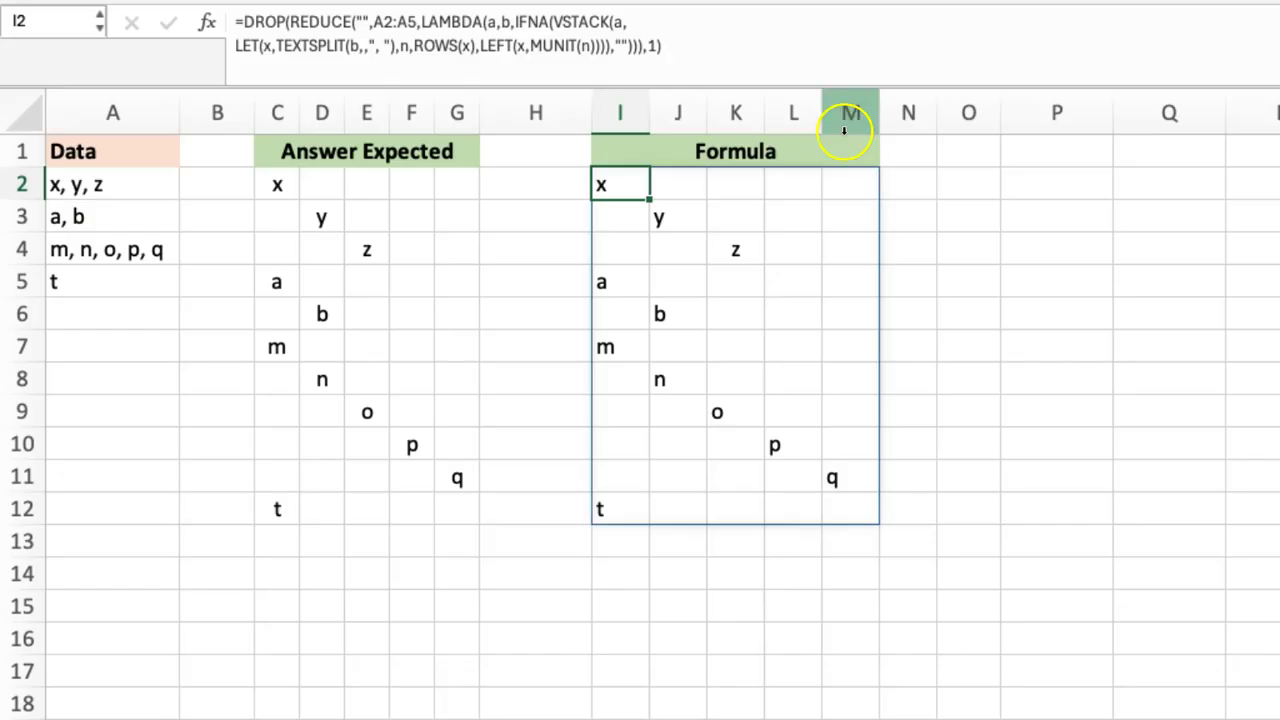
- Enter =I2#=C2:G12 in P2 to compare the spilled results with the expected grid
{"action": "left_click", "coordinate": [1035, 185]}
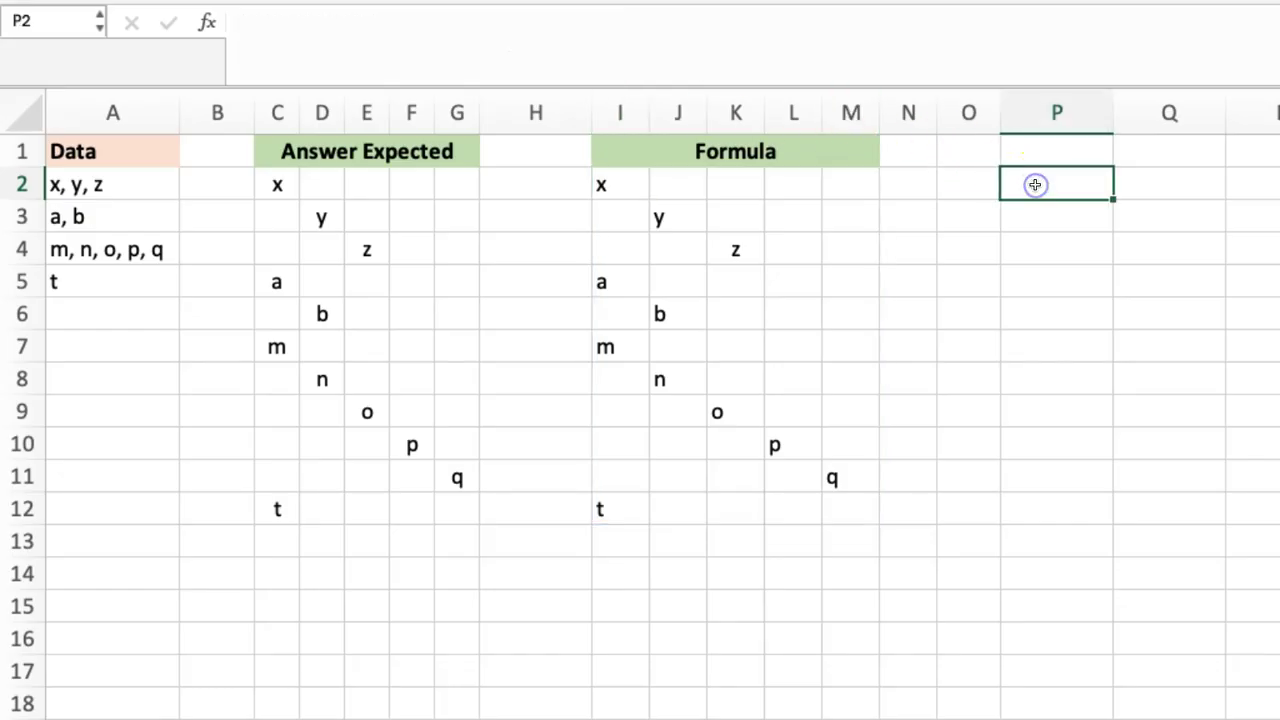
{"action": "type", "text": "="}
{"action": "left_click_drag", "start_coordinate": [620, 185], "coordinate": [664, 414]}
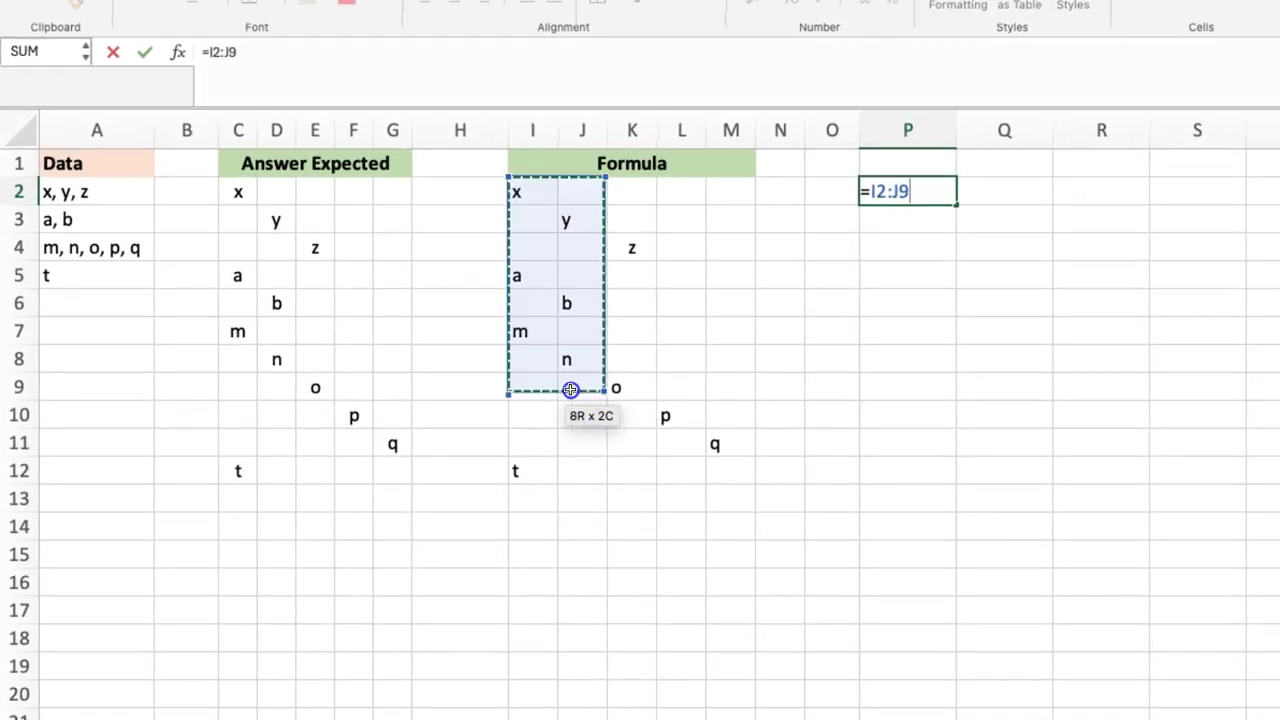
{"action": "left_click_drag", "start_coordinate": [570, 390], "coordinate": [714, 469]}
{"action": "type", "text": "="}
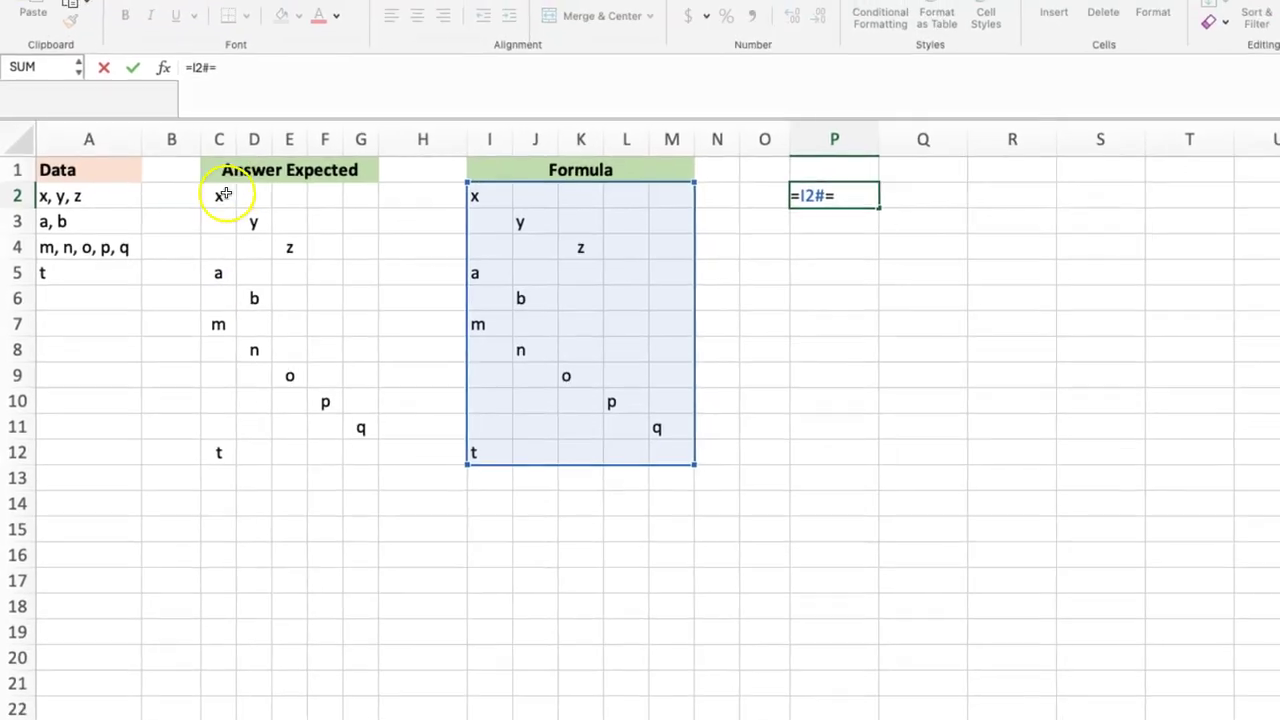
{"action": "left_click_drag", "start_coordinate": [245, 189], "coordinate": [392, 458]}
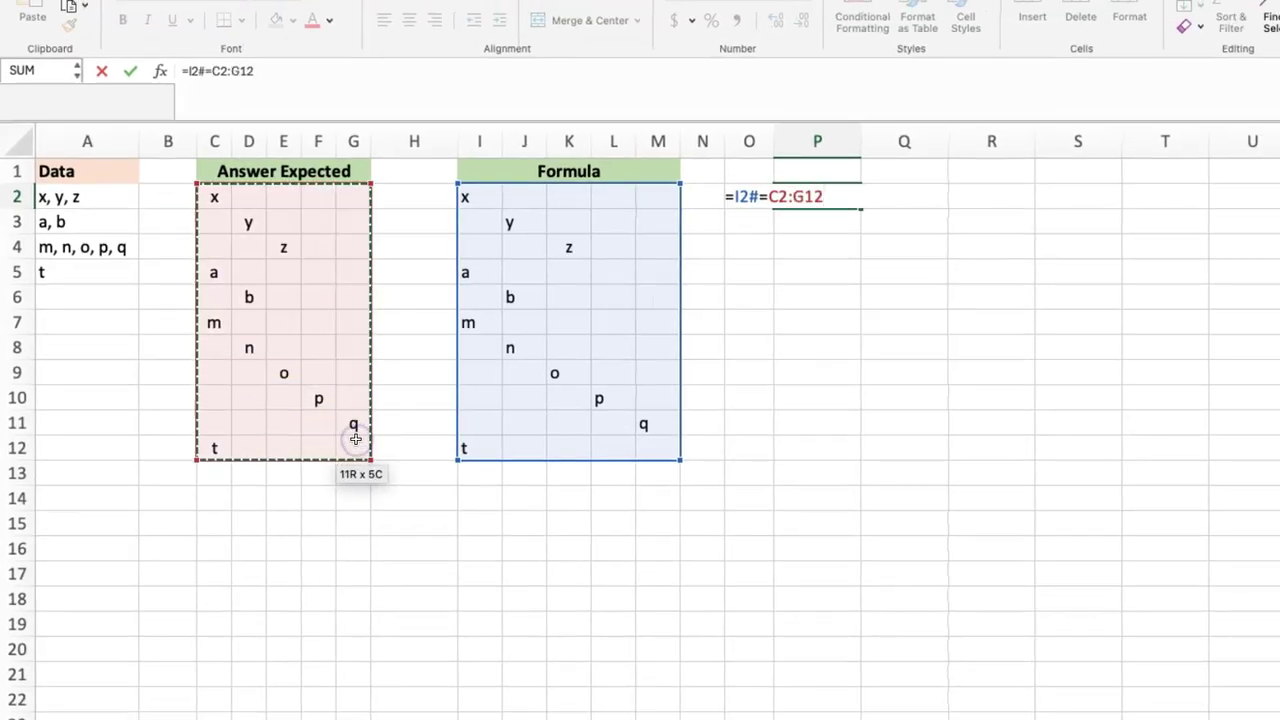
{"action": "key", "text": "Return"}
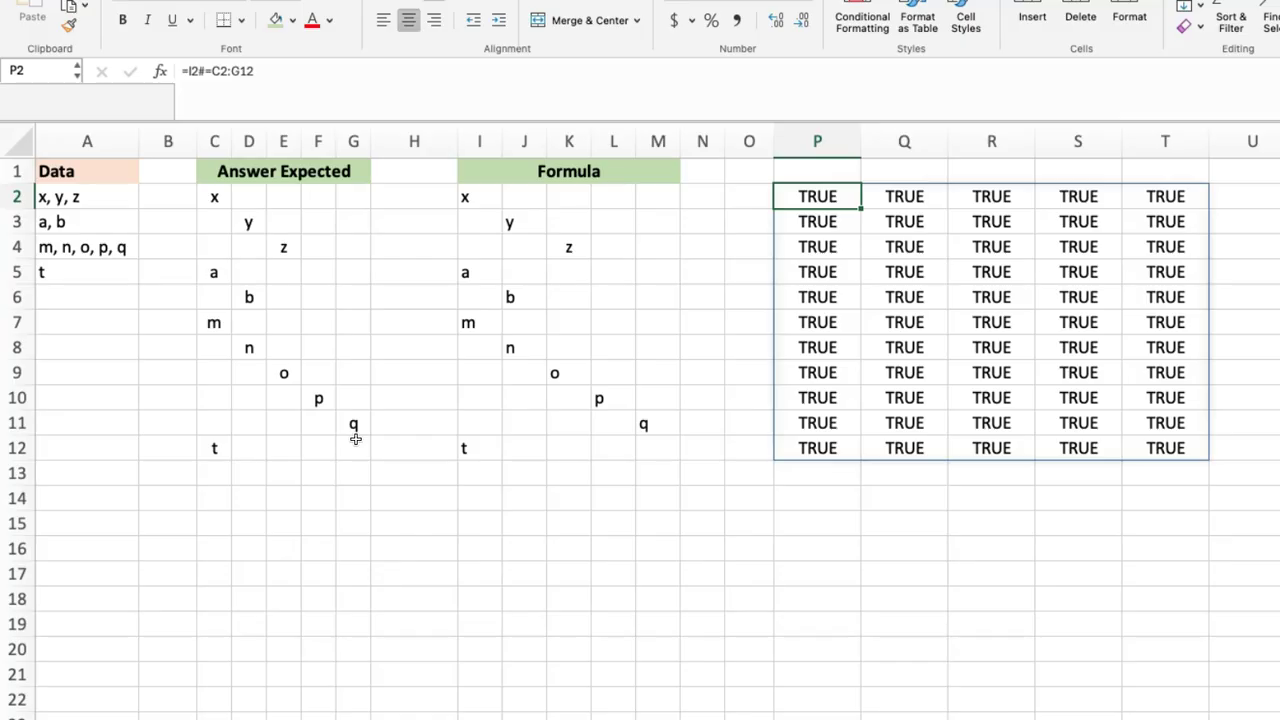
- Inspect the MUNIT part of I2's formula without changing it
{"action": "left_click", "coordinate": [476, 199]}
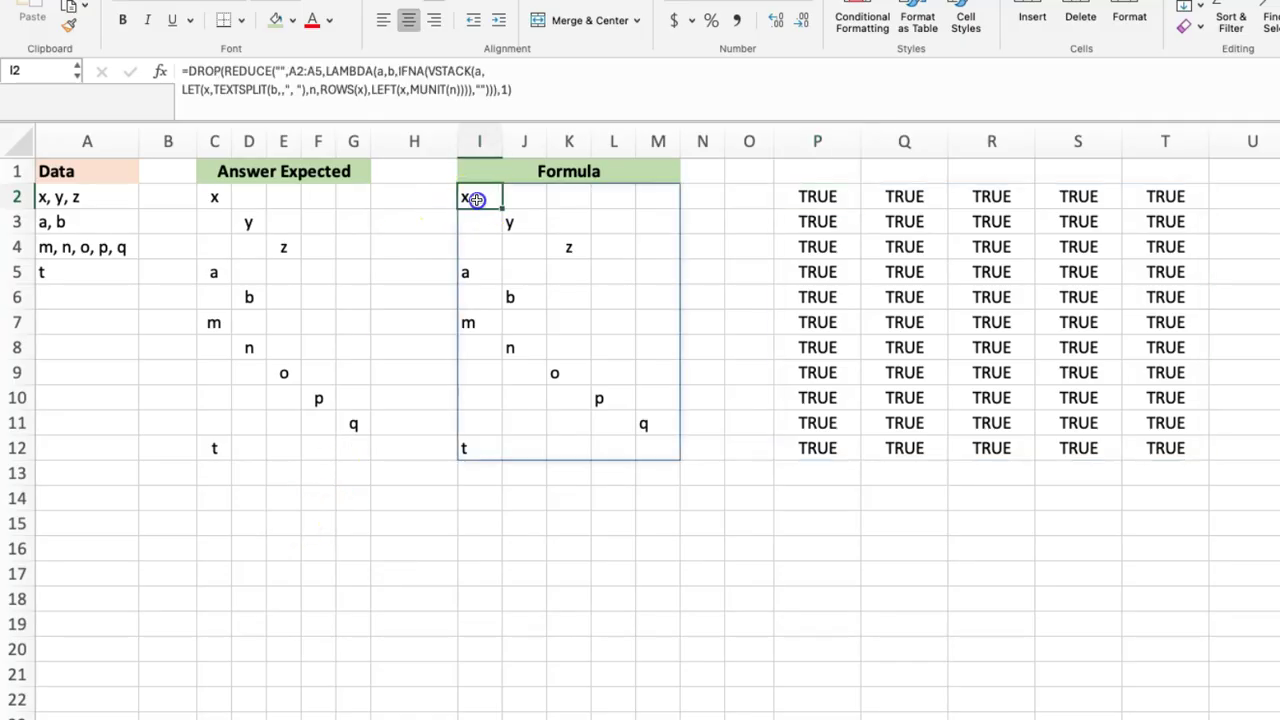
{"action": "left_click", "coordinate": [412, 89]}
{"action": "left_click_drag", "start_coordinate": [412, 89], "coordinate": [446, 91]}
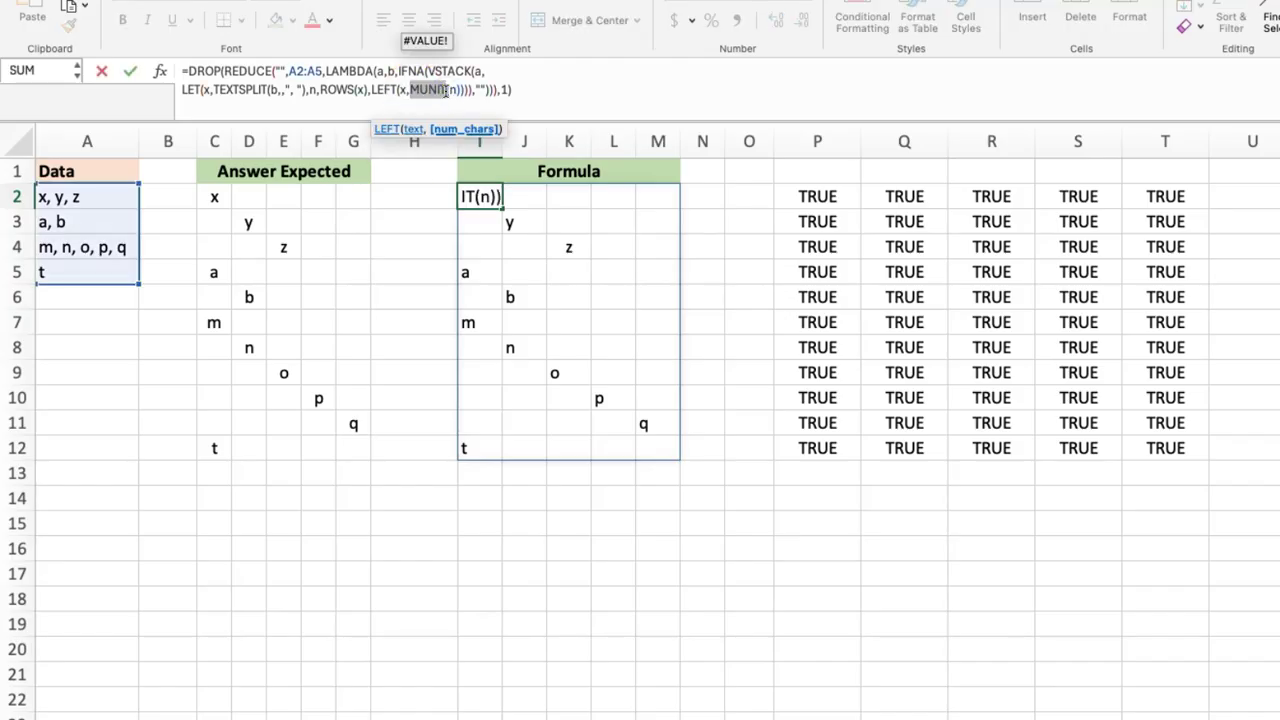
{"action": "key", "text": "Escape"}
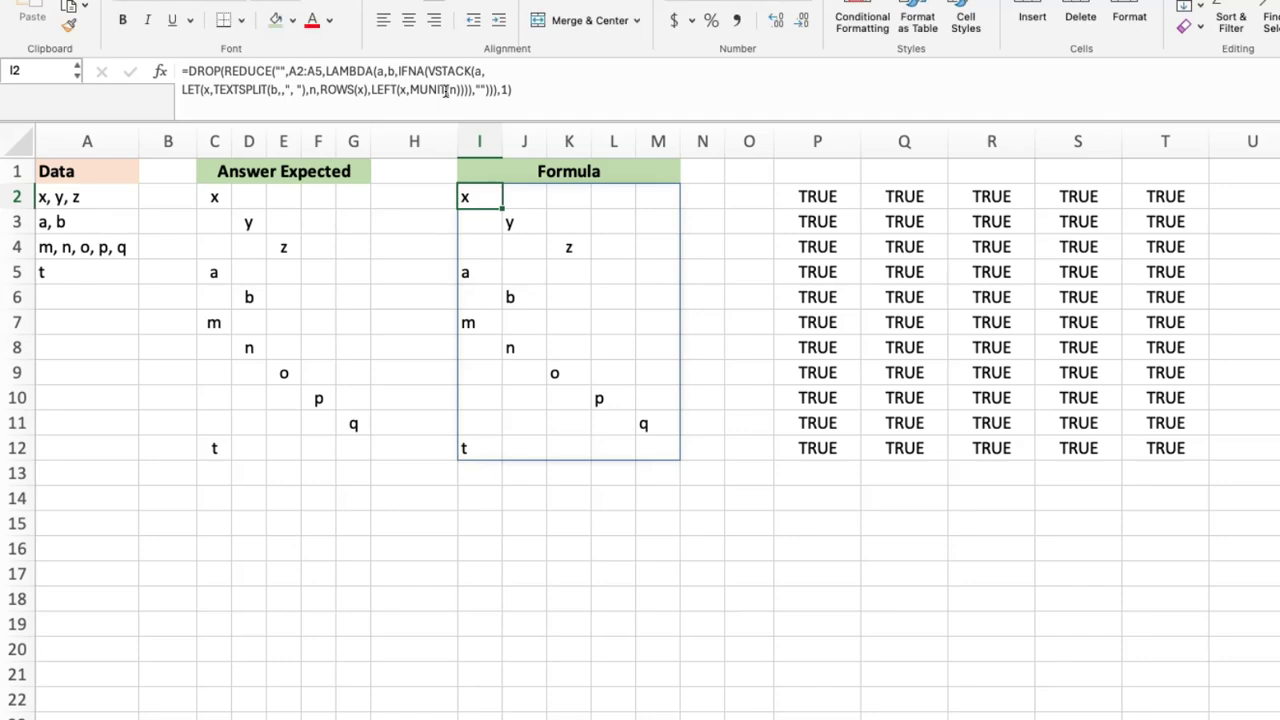